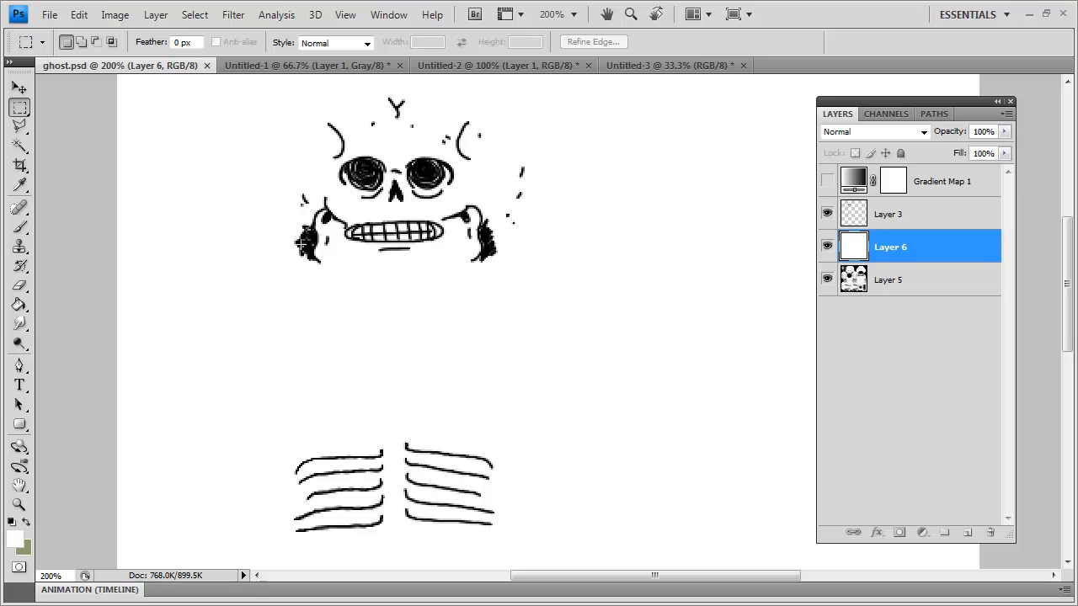
# Hide the white Layer 6 in ghost.psd so the baked shading on Layer 5 shows beneath the line art
pyautogui.hotkey('ctrl', '-')
pyautogui.hotkey('ctrl', '+')
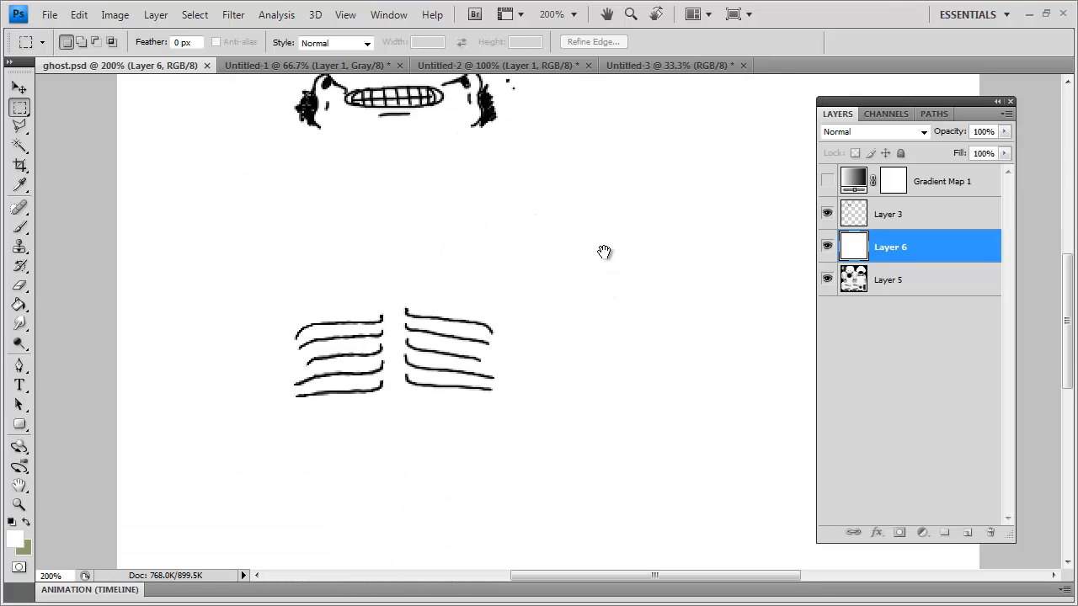
pyautogui.moveTo(604, 250); pyautogui.dragTo(592, 380)
pyautogui.hotkey('ctrl', '-')
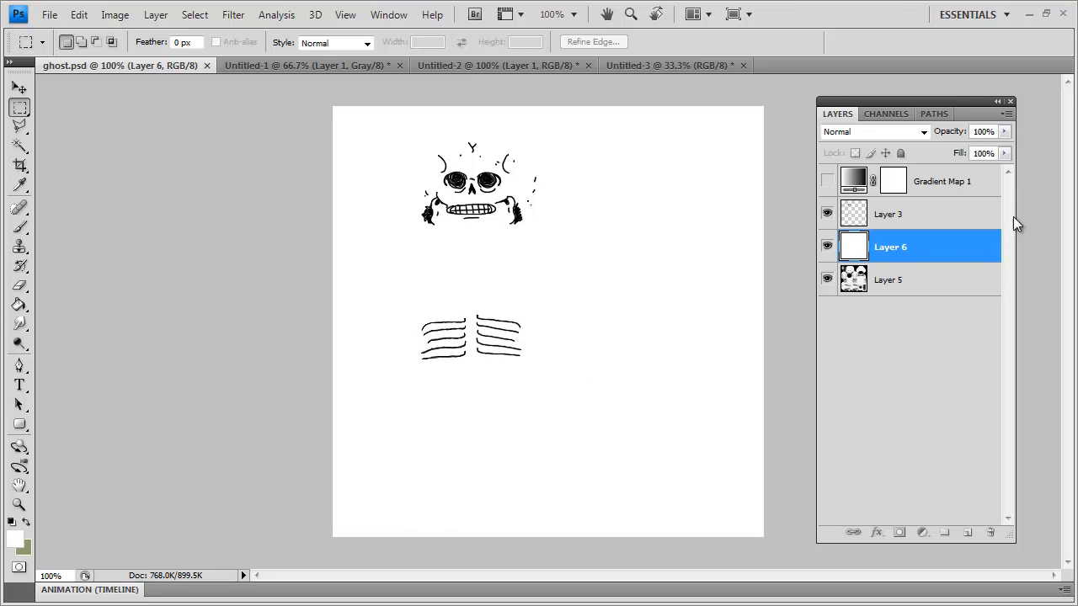
pyautogui.click(826, 246)
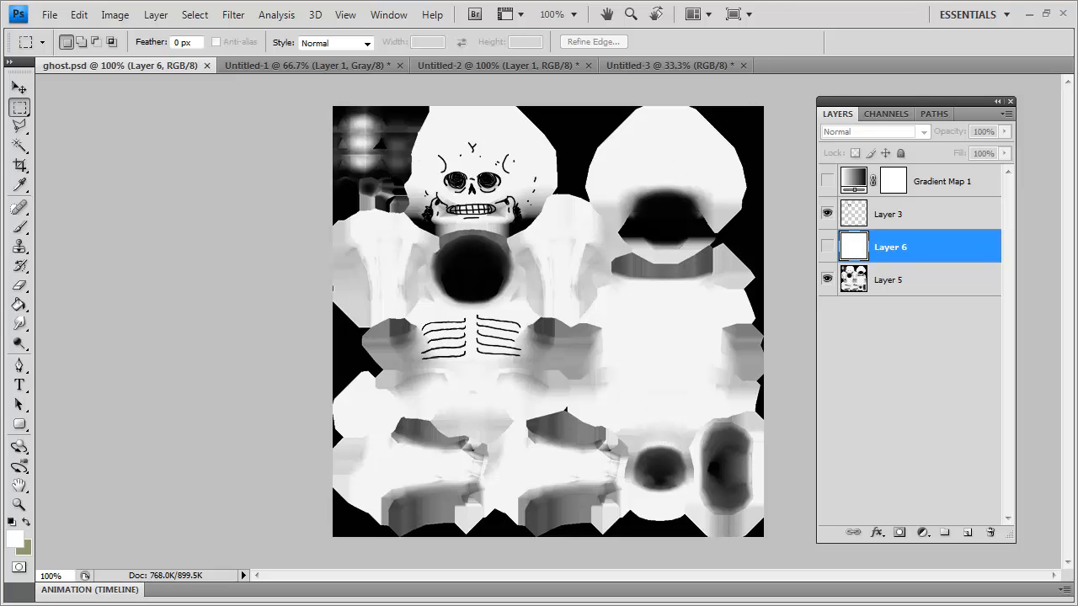
# Switch to 3ds Max, refresh the ghost.psd texture, and examine the shading on the skeleton model from several angles
pyautogui.hotkey('alt', 'Tab')
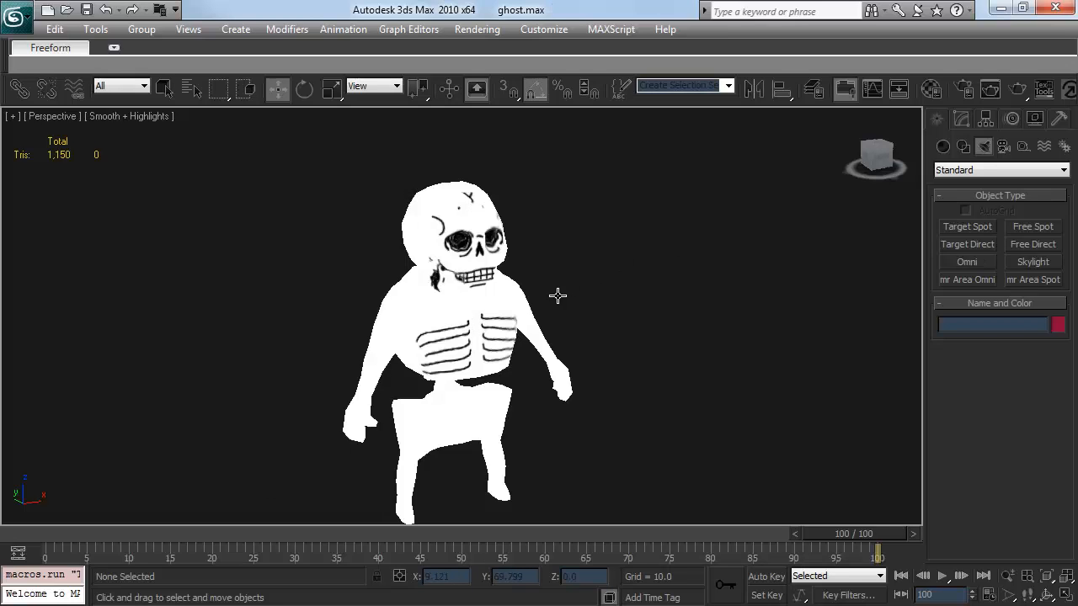
pyautogui.moveTo(571, 287)
pyautogui.mouseDown()
pyautogui.moveTo(620, 265)
pyautogui.moveTo(488, 236)
pyautogui.moveTo(349, 258)
pyautogui.moveTo(251, 233)
pyautogui.moveTo(258, 159)
pyautogui.moveTo(421, 168)
pyautogui.moveTo(522, 135)
pyautogui.moveTo(590, 249)
pyautogui.moveTo(811, 299)
pyautogui.mouseUp()
pyautogui.press('m')
pyautogui.press('m')
pyautogui.scroll(3, 627, 267)
pyautogui.click(613, 270)
pyautogui.scroll(2, 556, 342)
pyautogui.keyDown('alt'); pyautogui.moveTo(556, 342); pyautogui.dragTo(599, 315); pyautogui.keyUp('alt')
pyautogui.scroll(-4, 603, 317)
pyautogui.click(587, 321)
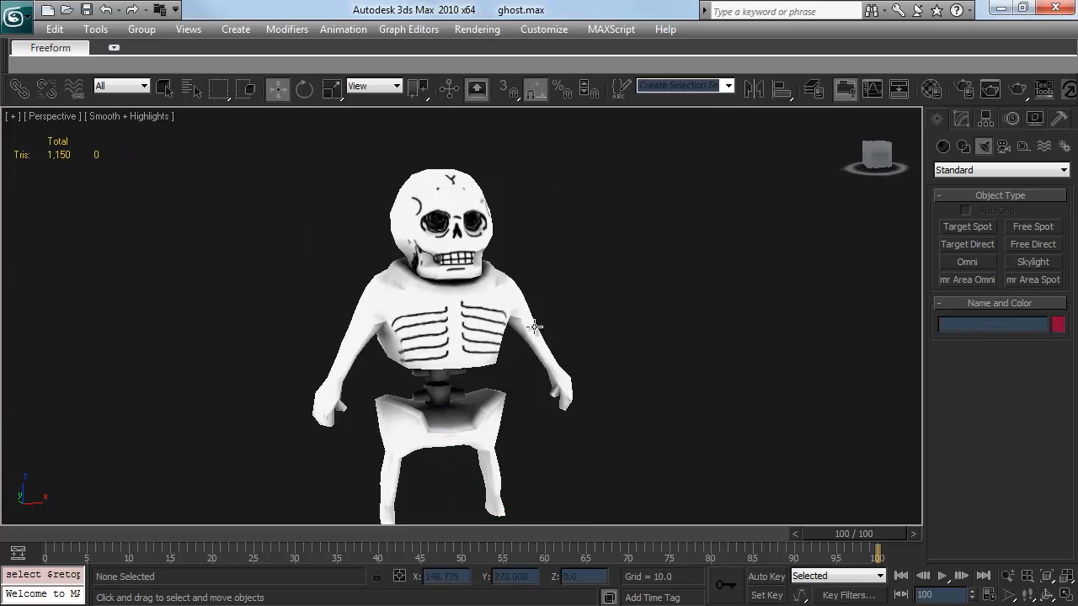
pyautogui.scroll(3, 526, 325)
pyautogui.keyDown('alt'); pyautogui.moveTo(520, 323); pyautogui.dragTo(545, 330); pyautogui.keyUp('alt')
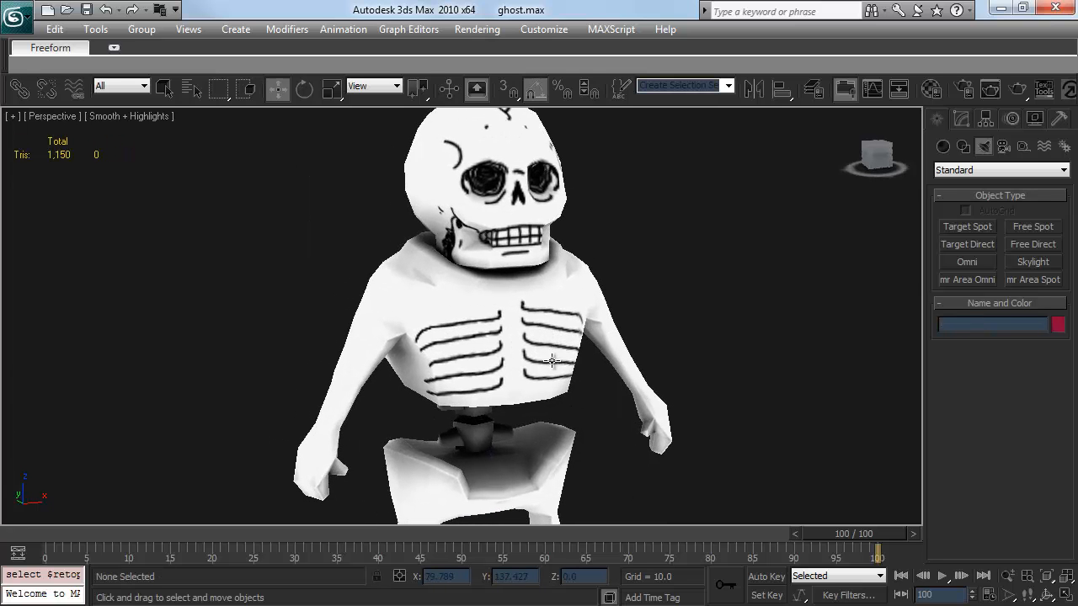
# Review the Blinn shader and self-illumination settings of Material #22, then inspect the skeleton's torso and pelvis up close
pyautogui.press('m')
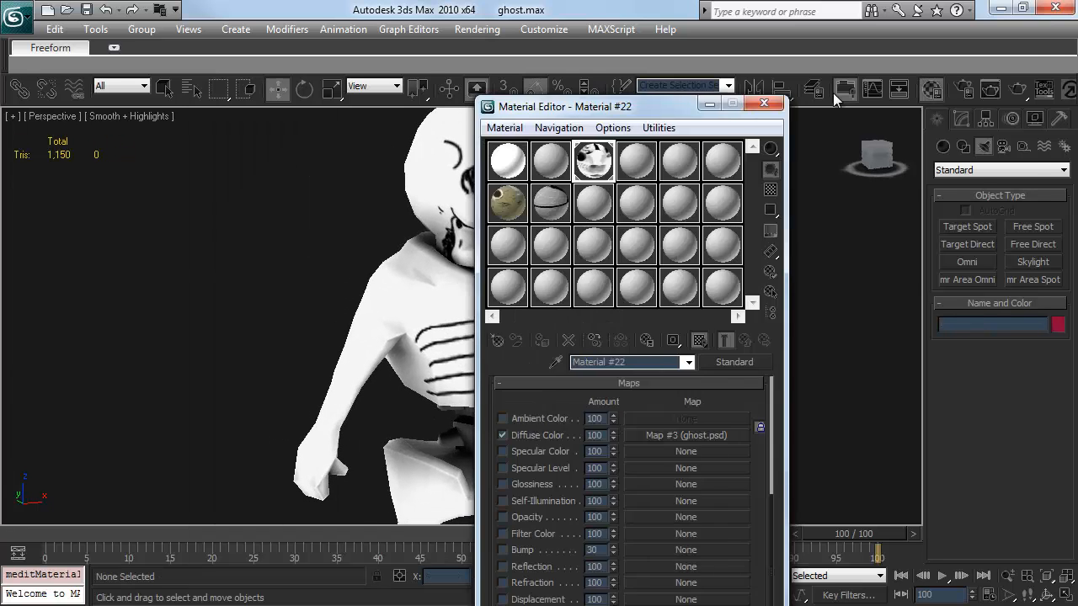
pyautogui.moveTo(682, 103); pyautogui.dragTo(929, 63)
pyautogui.moveTo(916, 425); pyautogui.dragTo(928, 589)
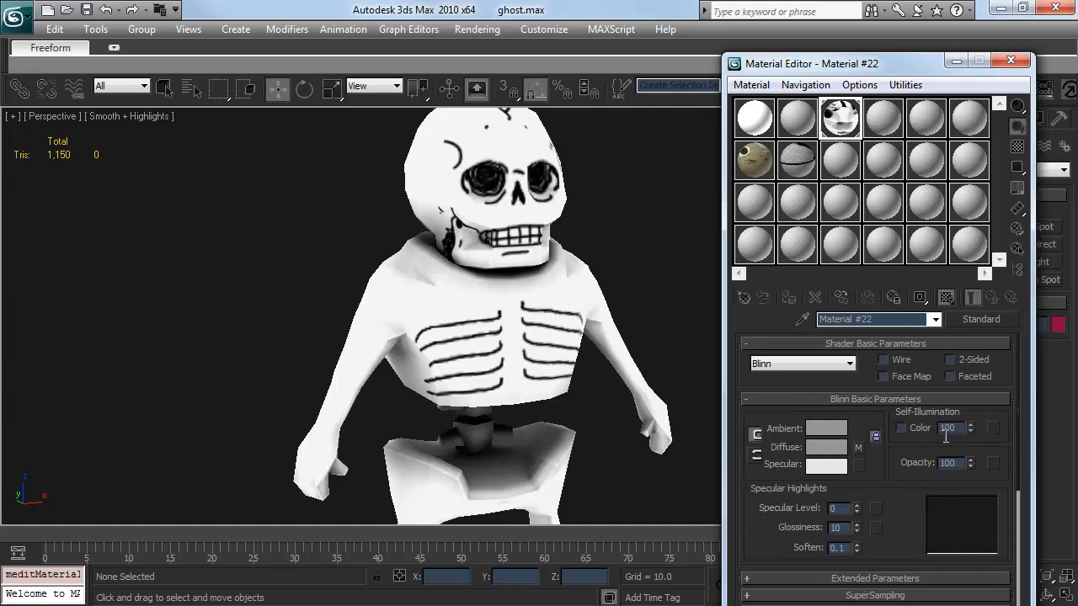
pyautogui.click(1011, 60)
pyautogui.moveTo(703, 353); pyautogui.dragTo(534, 382)
pyautogui.scroll(3, 465, 341)
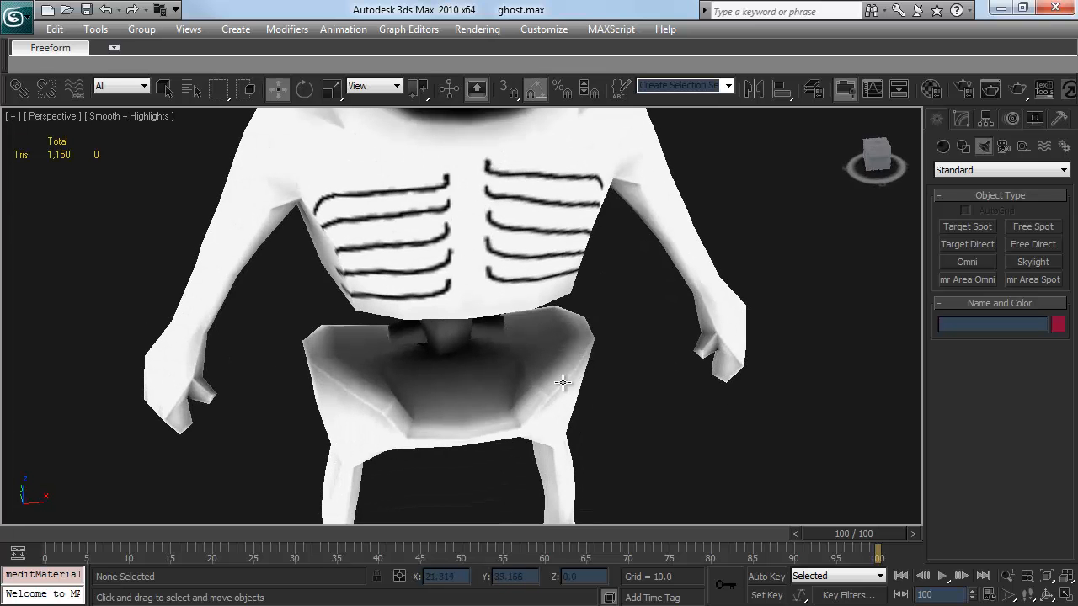
# Switch to Photoshop and copy the shading on Layer 5 to a new layer directly above it
pyautogui.hotkey('alt', 'Tab')
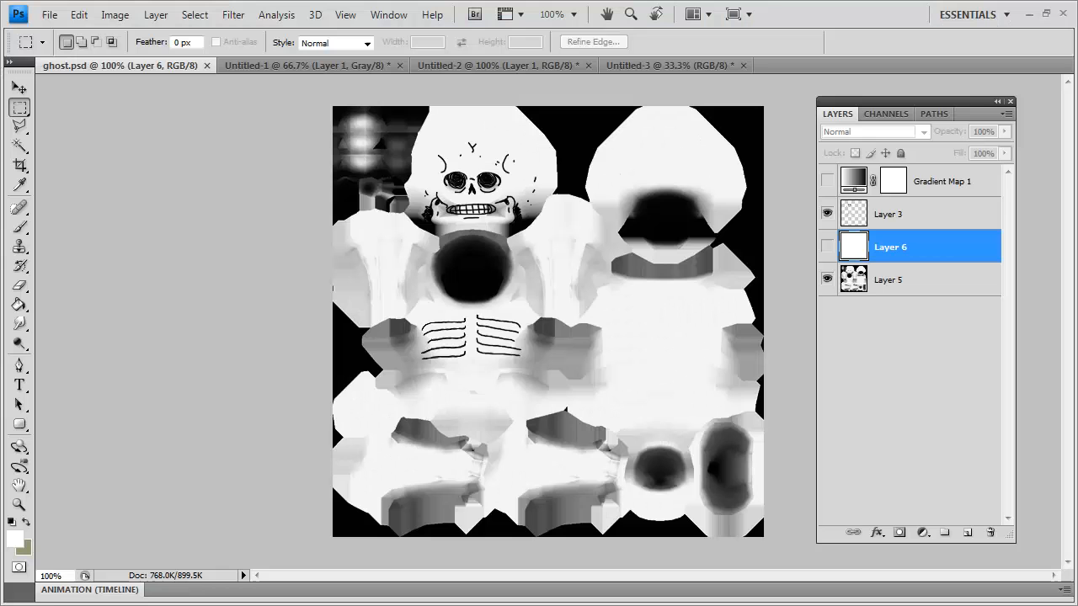
pyautogui.click(872, 285)
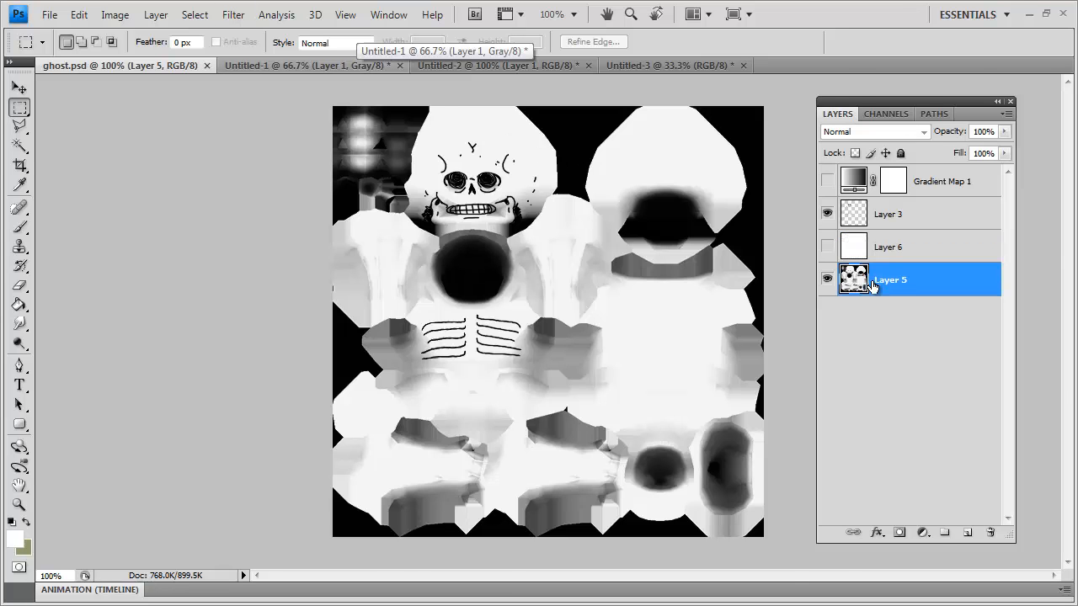
pyautogui.hotkey('ctrl', '+')
pyautogui.hotkey('ctrl', 'alt', 'shift', 'e')
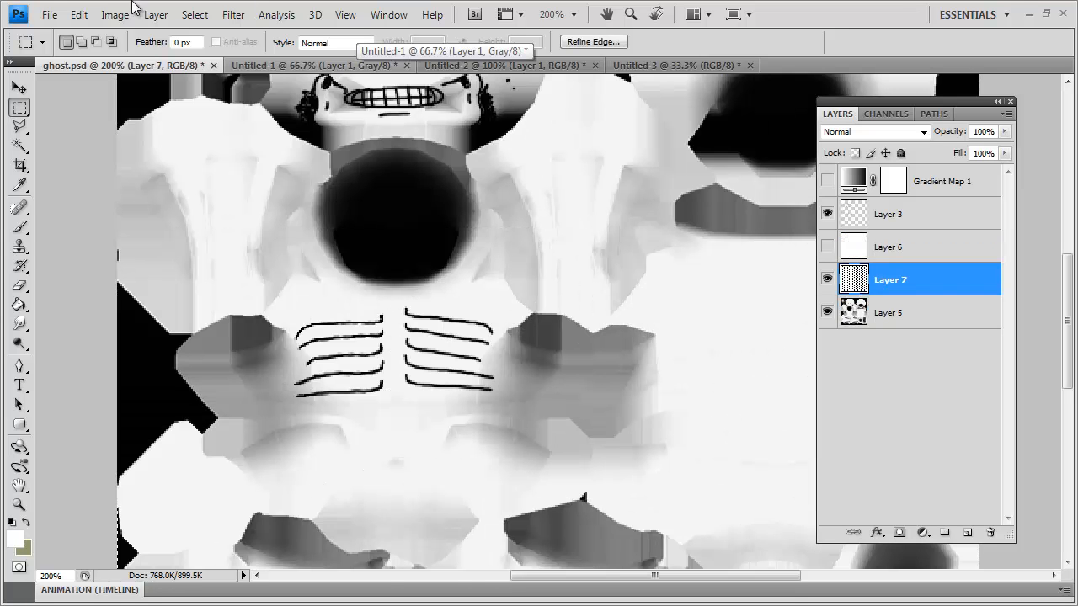
# Apply a Gaussian Blur with a 1.5 pixel radius to the copied shading layer and save ghost.psd
pyautogui.click(215, 16)
pyautogui.moveTo(233, 15)
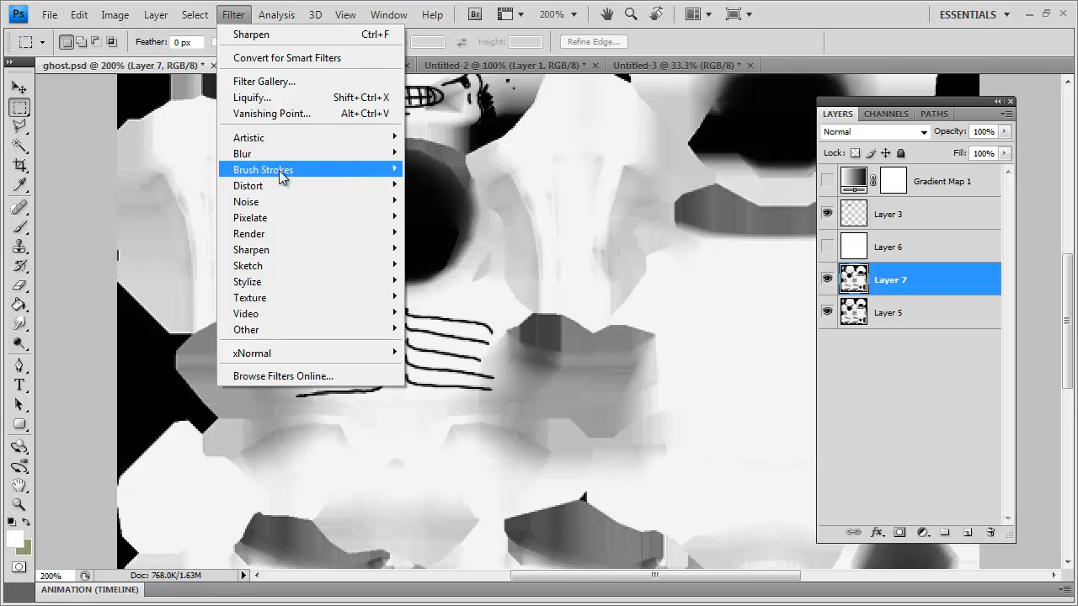
pyautogui.moveTo(337, 153)
pyautogui.click(466, 219)
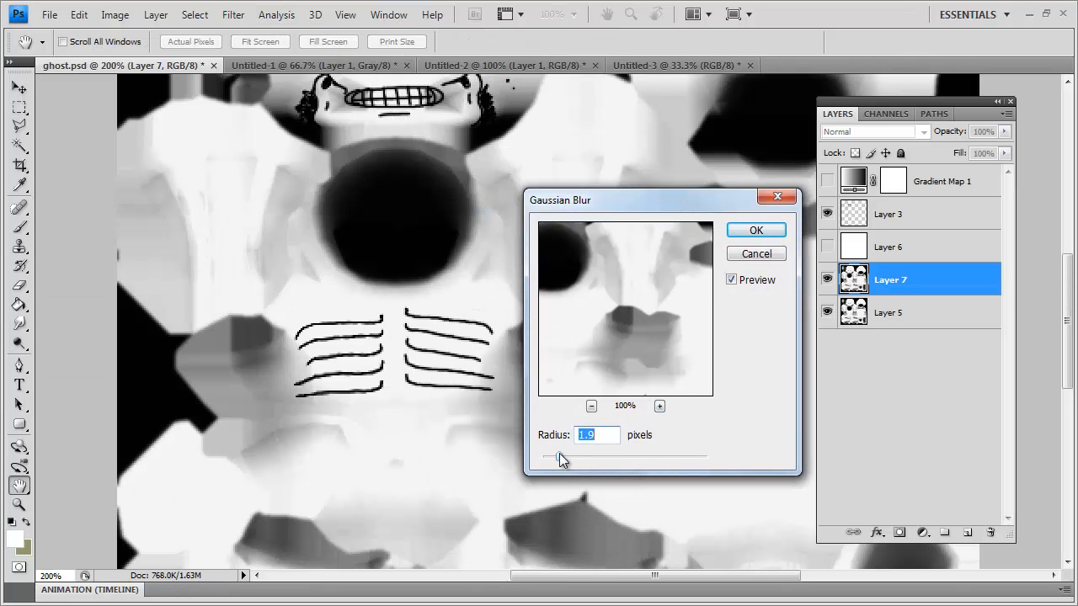
pyautogui.moveTo(563, 453); pyautogui.dragTo(555, 451)
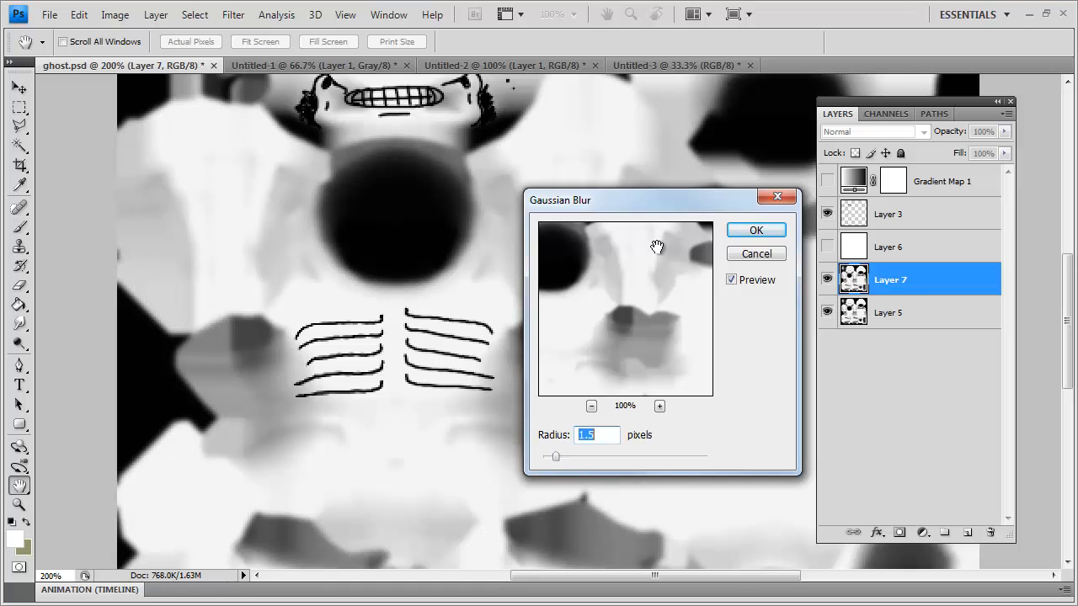
pyautogui.click(762, 233)
pyautogui.press('m')
pyautogui.hotkey('ctrl', 's')
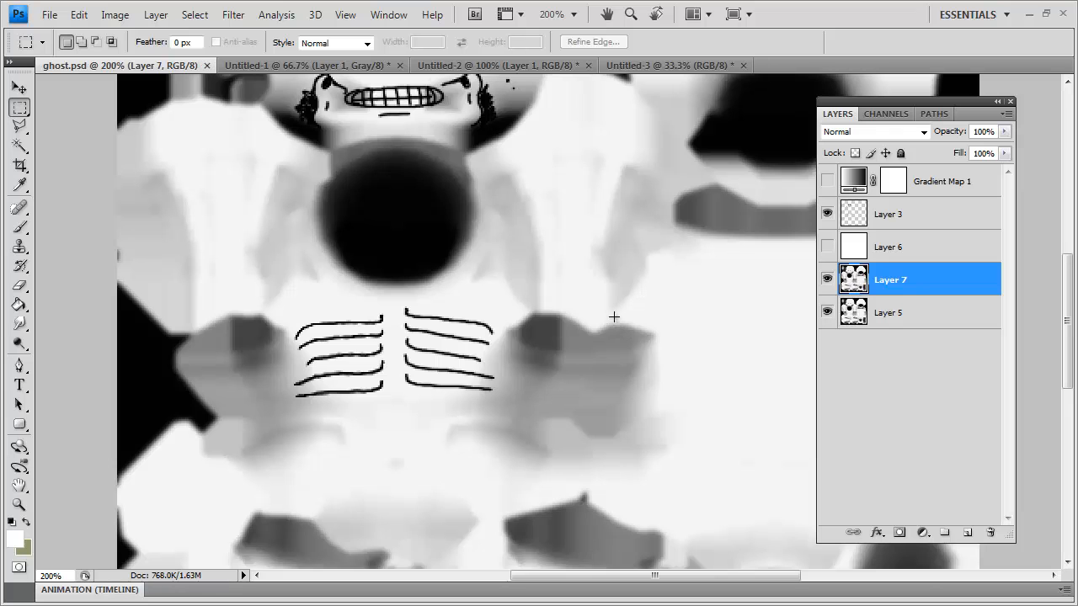
# Switch to 3ds Max, refresh the material, and inspect the blurred shading on the skeleton's torso and pelvis
pyautogui.hotkey('alt', 'Tab')
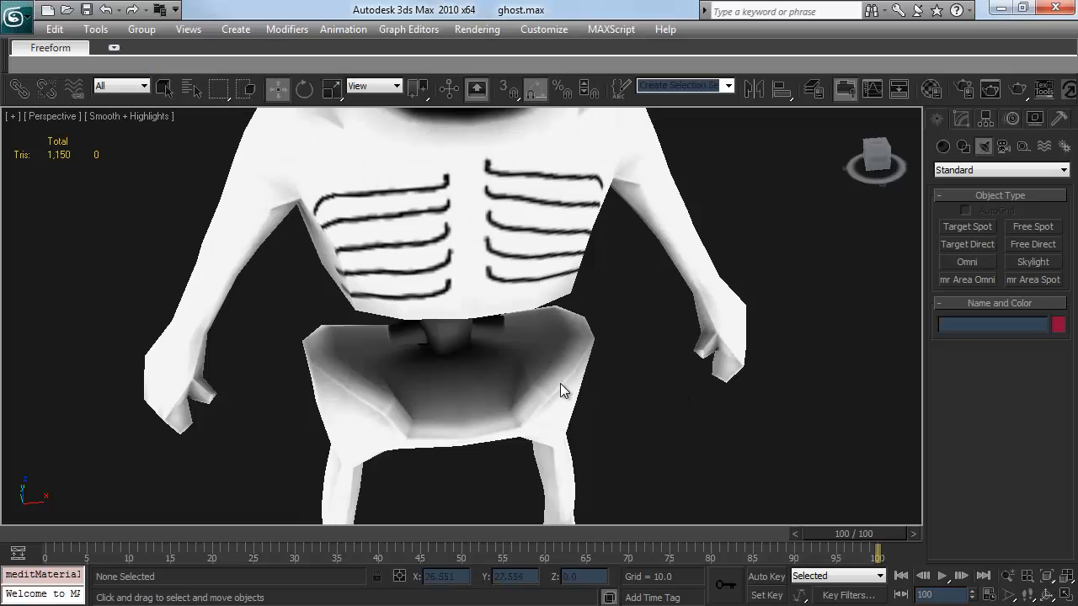
pyautogui.moveTo(560, 383); pyautogui.dragTo(561, 382)
pyautogui.press('m')
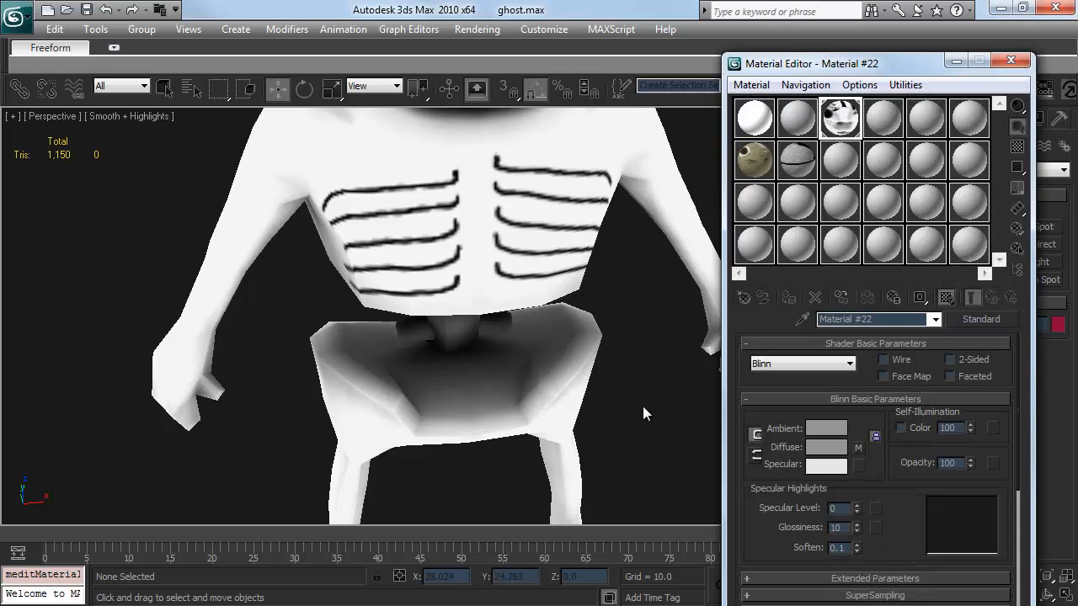
pyautogui.press('m')
pyautogui.scroll(-3, 646, 335)
pyautogui.moveTo(613, 279); pyautogui.dragTo(509, 315)
pyautogui.scroll(5, 510, 316)
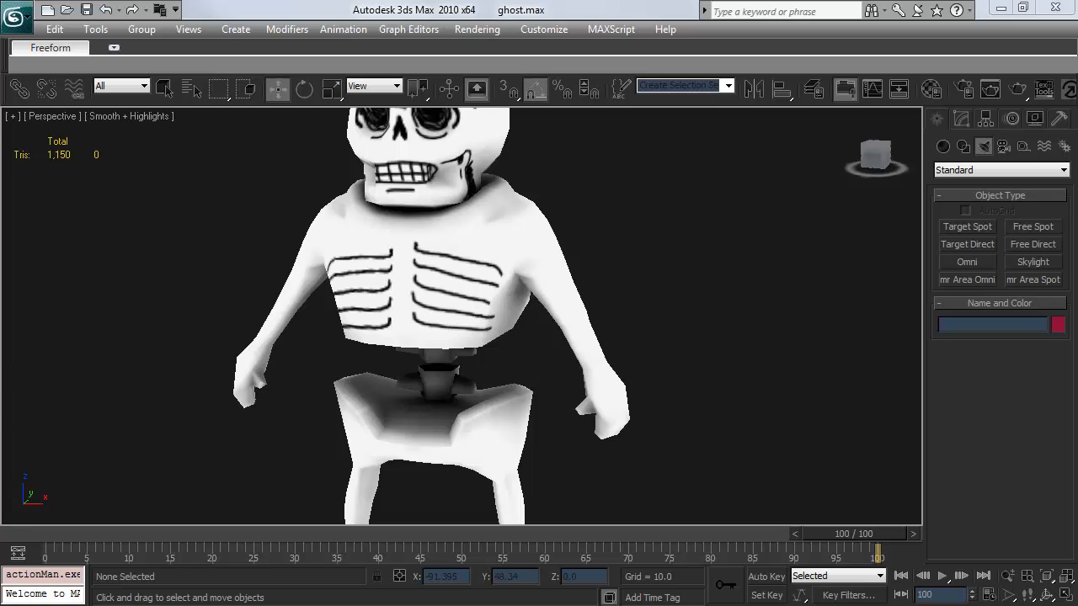
# Switch to Photoshop, copy the whole grey grunge texture from Untitled-3, and paste it above Layer 7 in ghost.psd
pyautogui.hotkey('alt', 'Tab')
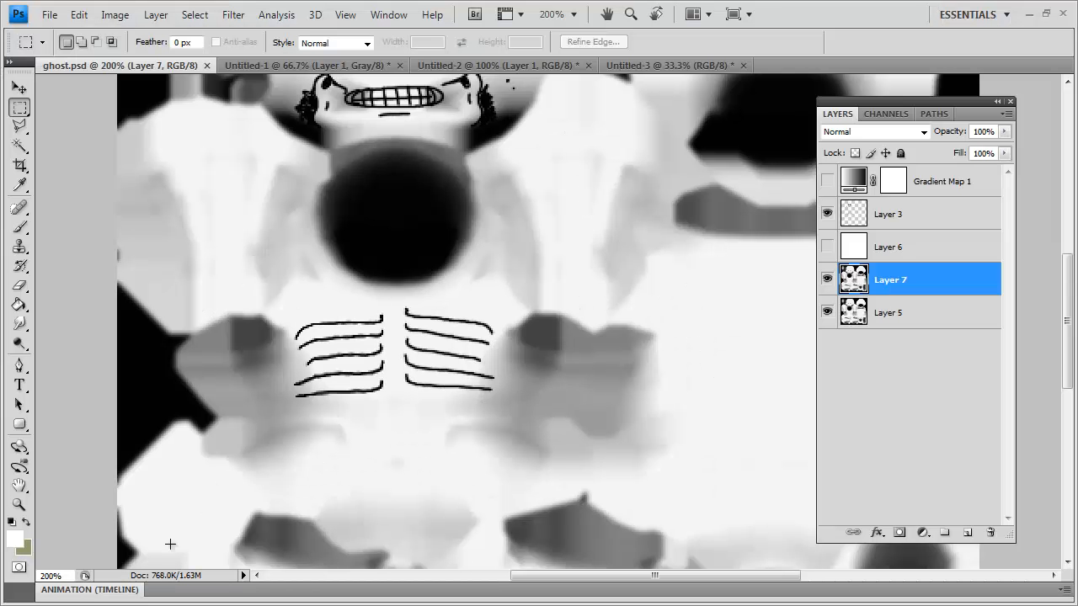
pyautogui.click(688, 60)
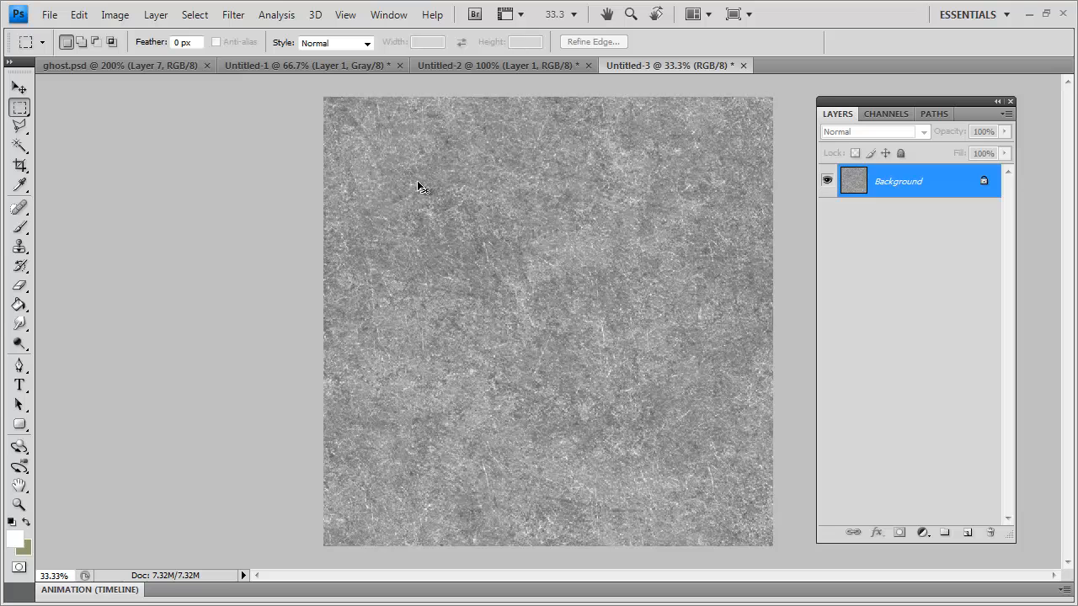
pyautogui.hotkey('ctrl', 'a')
pyautogui.click(126, 66)
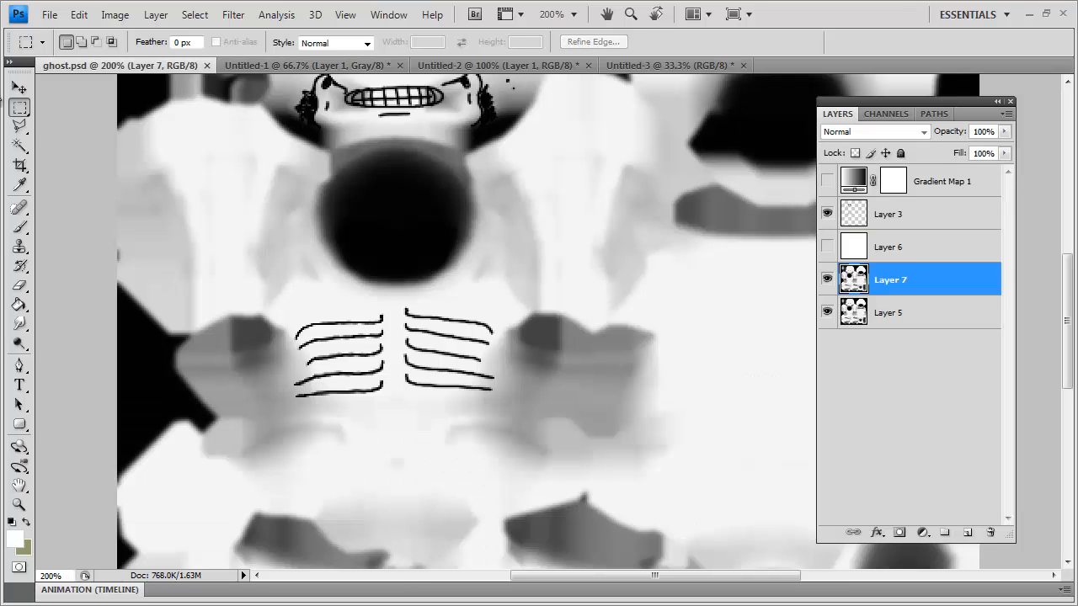
pyautogui.click(20, 88)
pyautogui.hotkey('ctrl', '-')
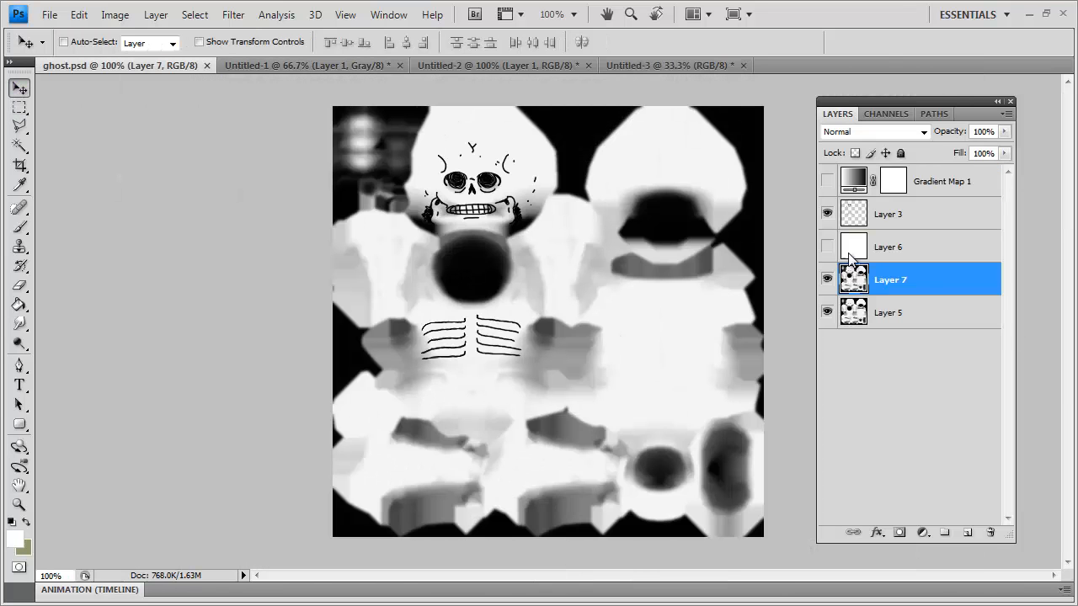
pyautogui.hotkey('ctrl', 'v')
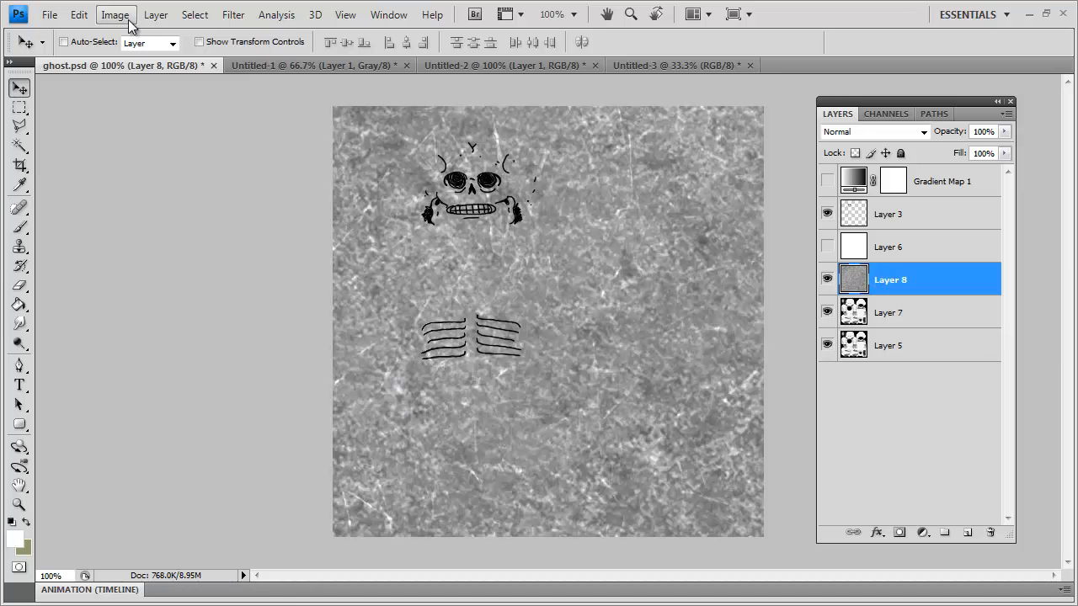
# Scale the pasted grunge texture to about 38.6% width and 38.2% height and apply the transformation
pyautogui.click(78, 15)
pyautogui.moveTo(131, 332)
pyautogui.click(332, 351)
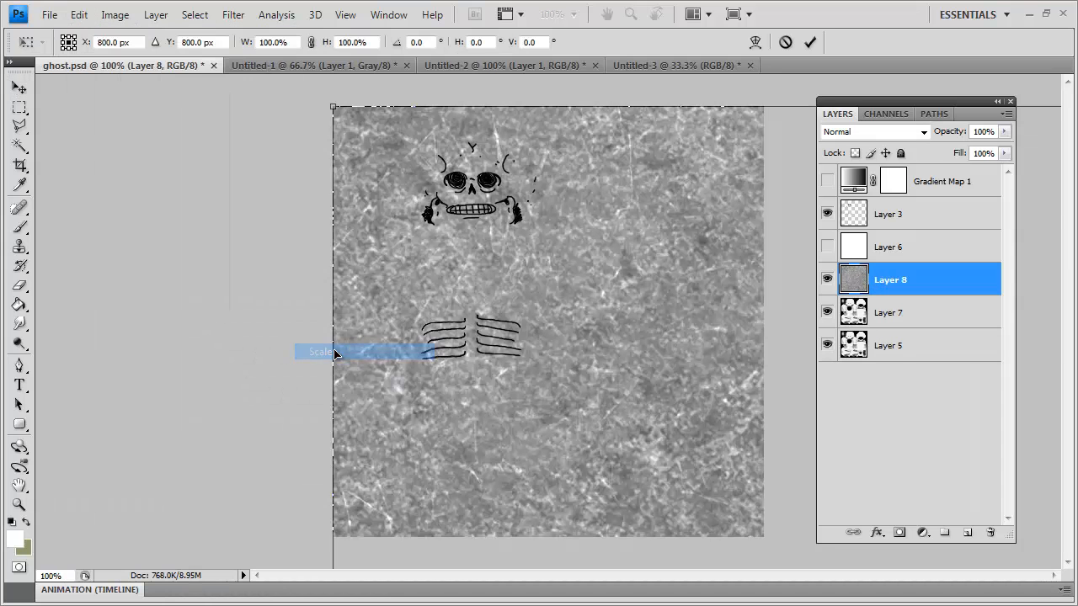
pyautogui.hotkey('ctrl', '-')
pyautogui.hotkey('ctrl', '-')
pyautogui.hotkey('ctrl', '-')
pyautogui.hotkey('ctrl', '-')
pyautogui.hotkey('ctrl', '-')
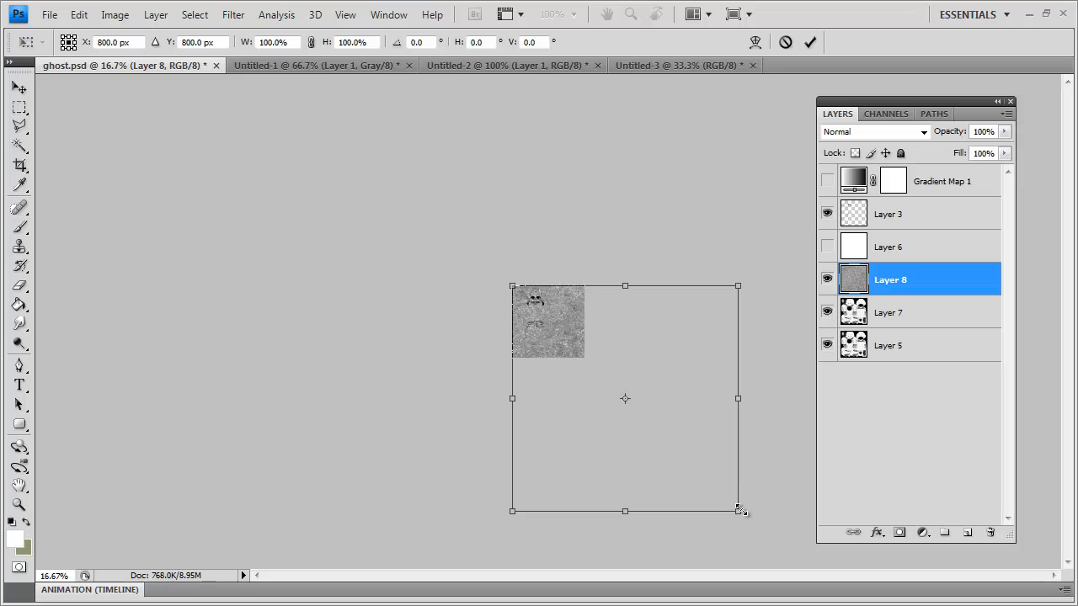
pyautogui.moveTo(747, 505); pyautogui.dragTo(601, 369)
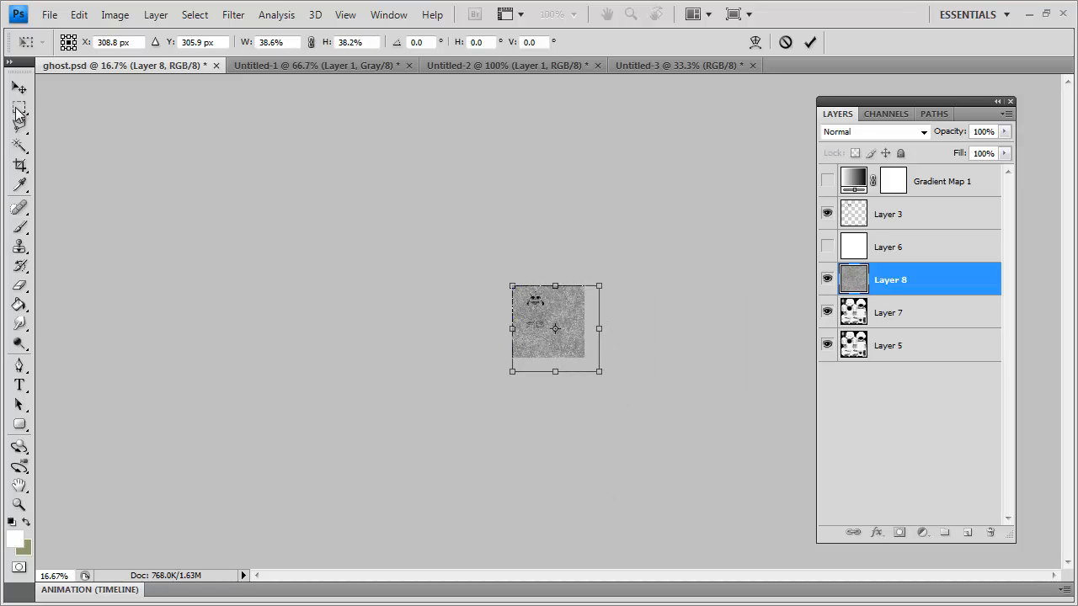
pyautogui.press('m')
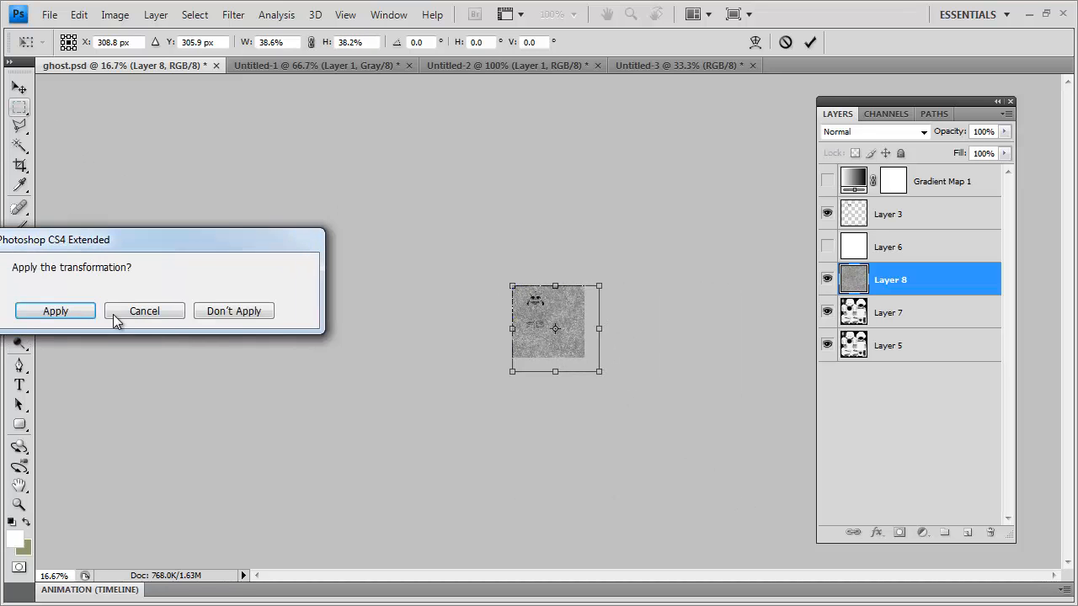
pyautogui.click(43, 320)
# Set the blending mode of the grunge texture layer to Overlay
pyautogui.hotkey('ctrl', '+')
pyautogui.hotkey('ctrl', '+')
pyautogui.hotkey('ctrl', '+')
pyautogui.hotkey('ctrl', '+')
pyautogui.hotkey('ctrl', '+')
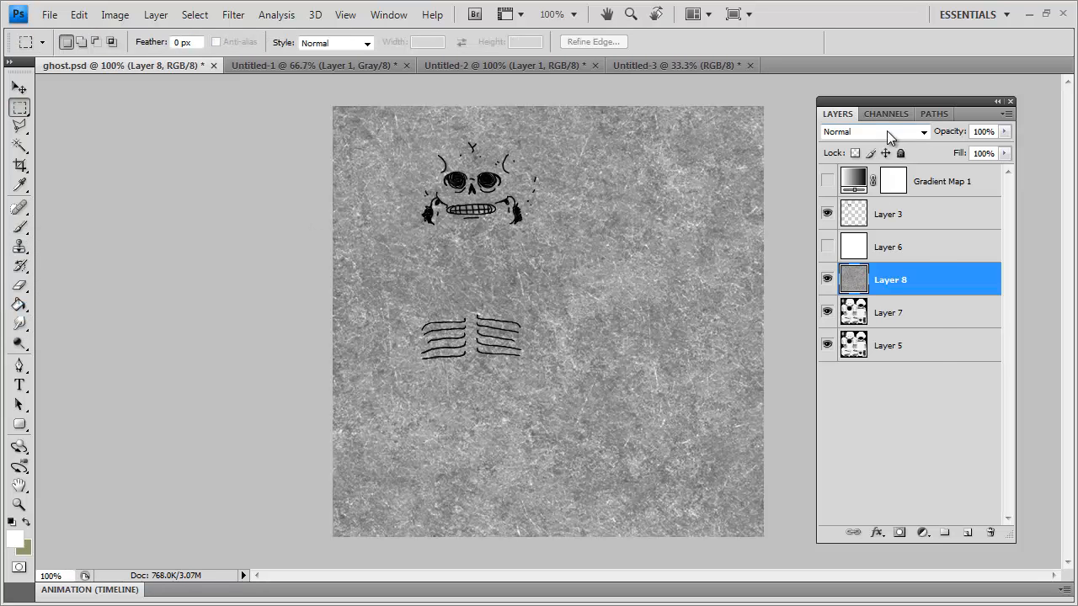
pyautogui.click(890, 133)
pyautogui.click(834, 352)
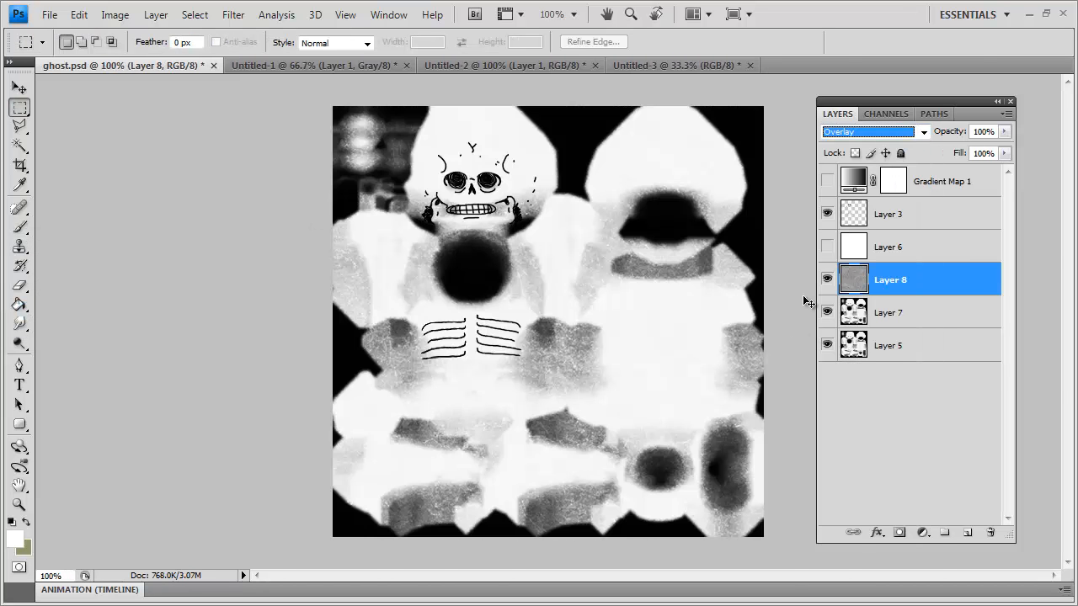
# Toggle the visibility of Layer 8 to compare the shading with and without the grunge overlay
pyautogui.hotkey('ctrl', '+')
pyautogui.click(827, 280)
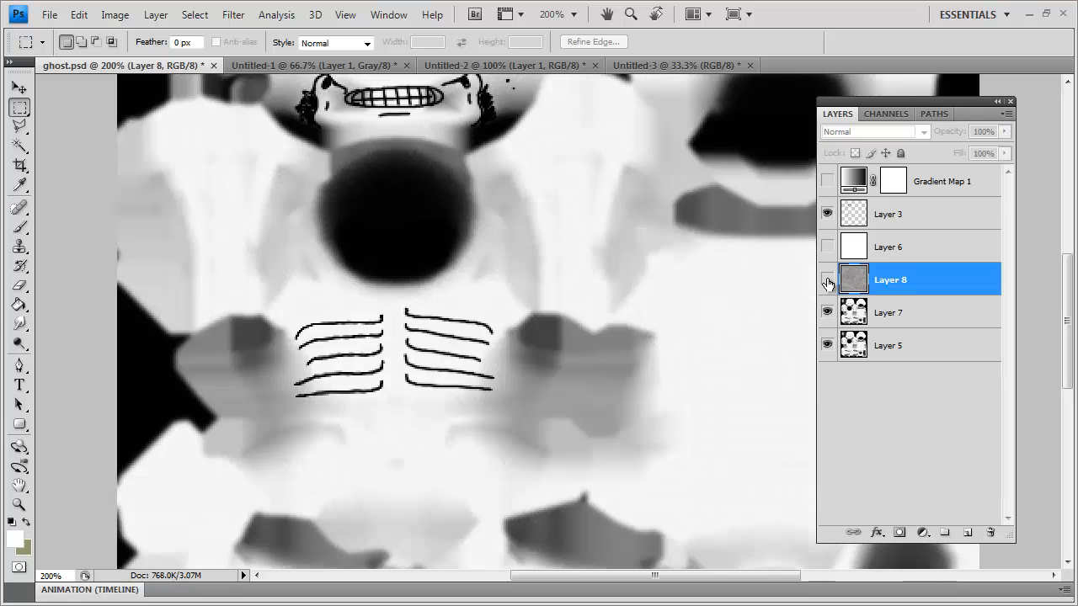
pyautogui.click(827, 280)
pyautogui.click(827, 279)
pyautogui.click(827, 280)
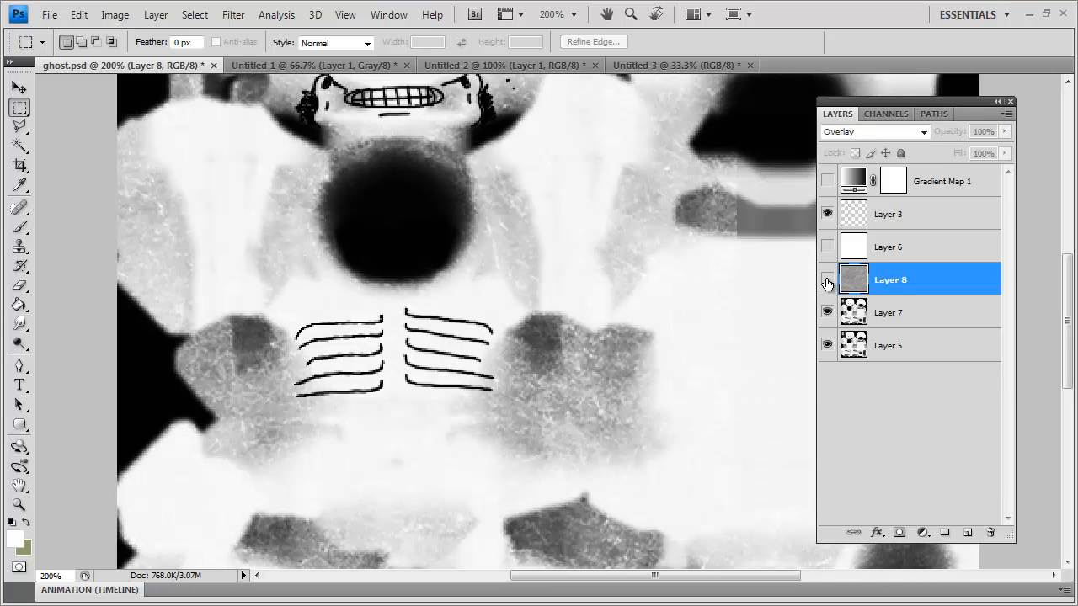
pyautogui.click(827, 279)
pyautogui.click(827, 279)
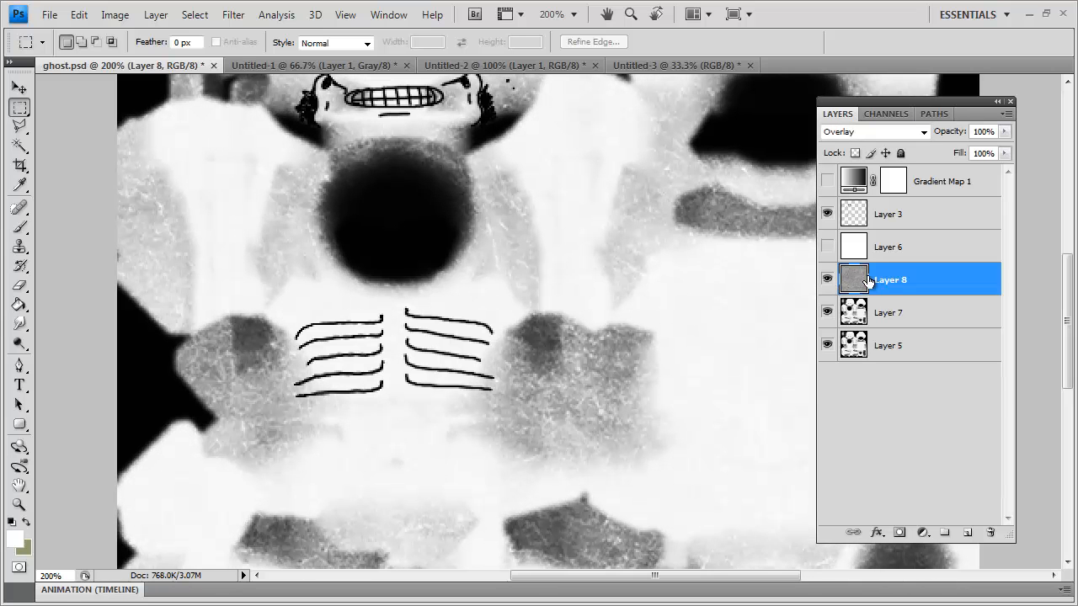
# Add a Levels adjustment layer above the grunge texture on Layer 8
pyautogui.click(165, 17)
pyautogui.moveTo(286, 161)
pyautogui.click(373, 176)
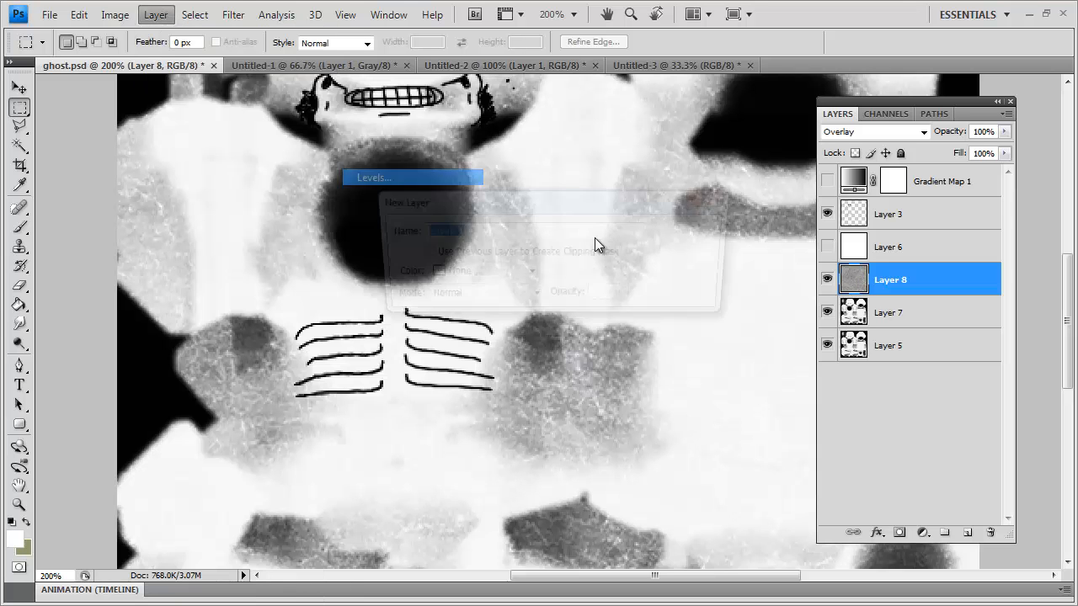
pyautogui.click(713, 221)
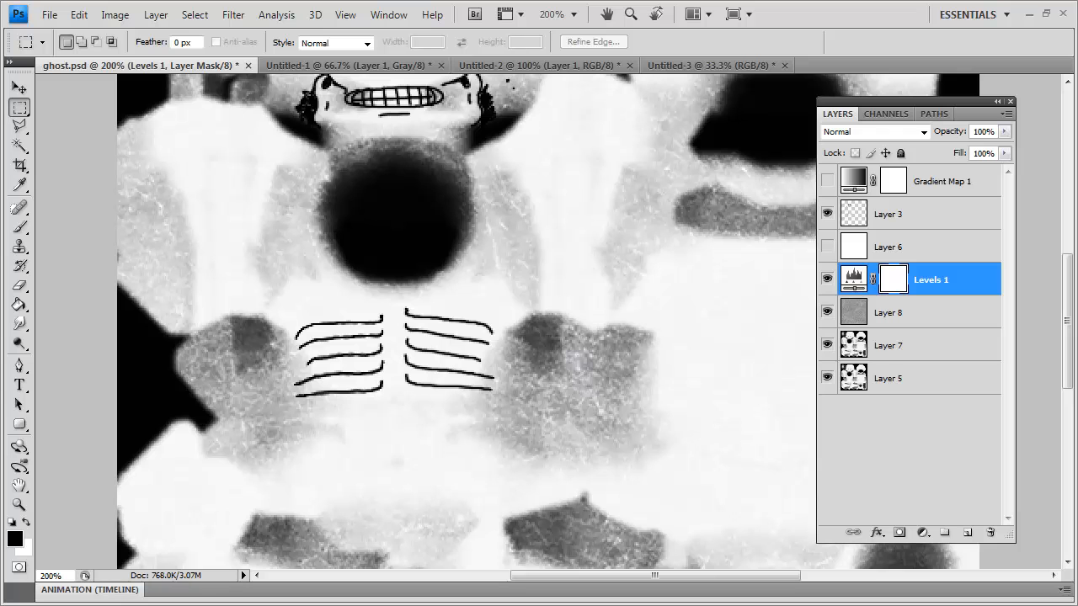
# Set the Levels 1 input levels to 159 for shadows, 1.56 for midtones and 240 for highlights
pyautogui.moveTo(178, 185); pyautogui.dragTo(776, 173)
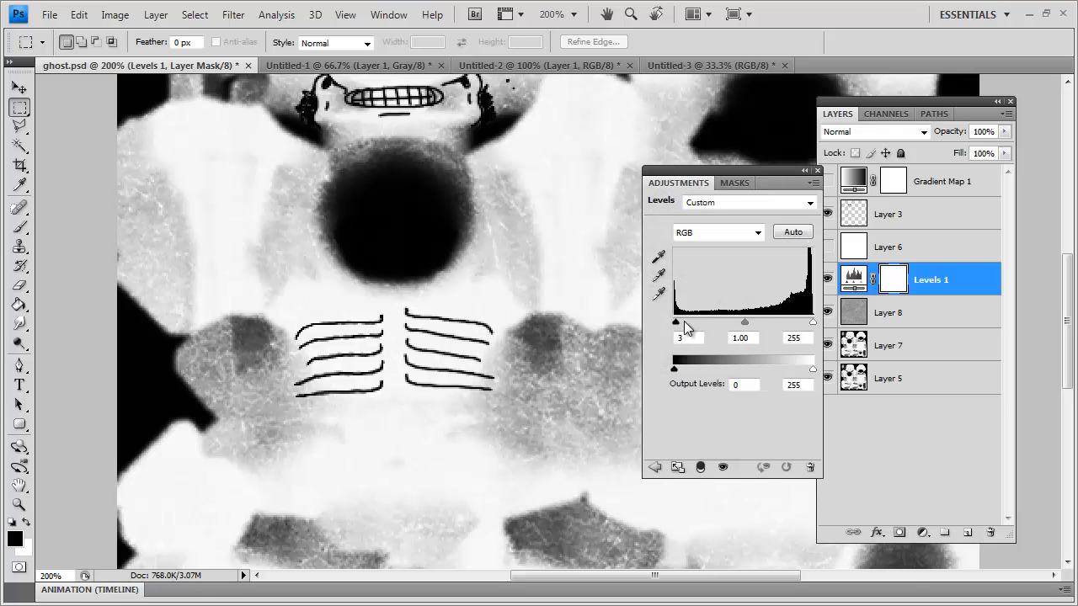
pyautogui.moveTo(684, 321); pyautogui.dragTo(710, 315)
pyautogui.moveTo(810, 322)
pyautogui.mouseDown()
pyautogui.moveTo(781, 323)
pyautogui.moveTo(803, 321)
pyautogui.mouseUp()
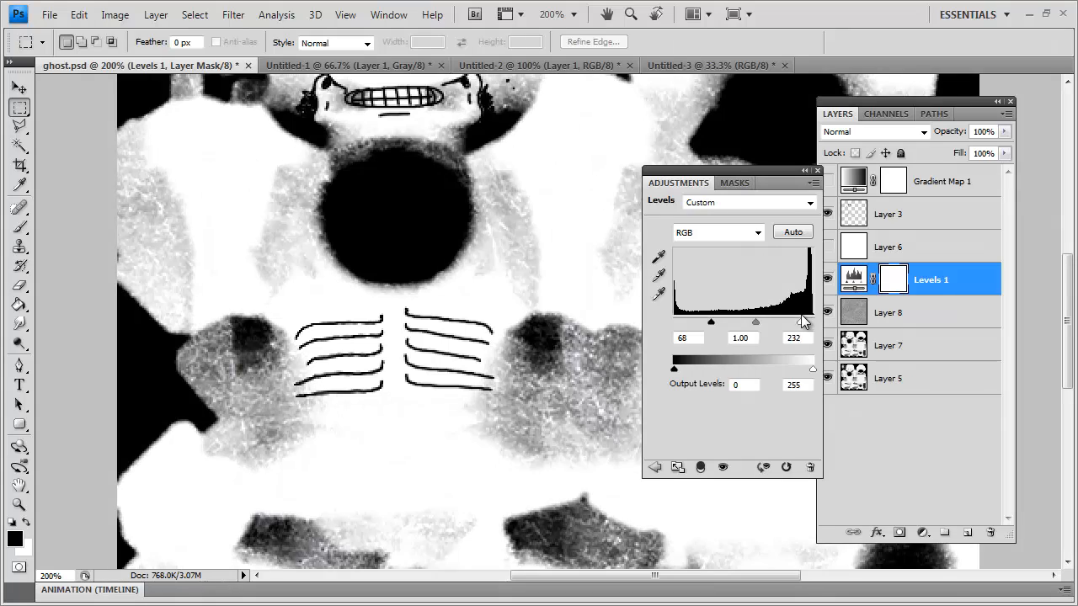
pyautogui.moveTo(721, 323); pyautogui.dragTo(776, 326)
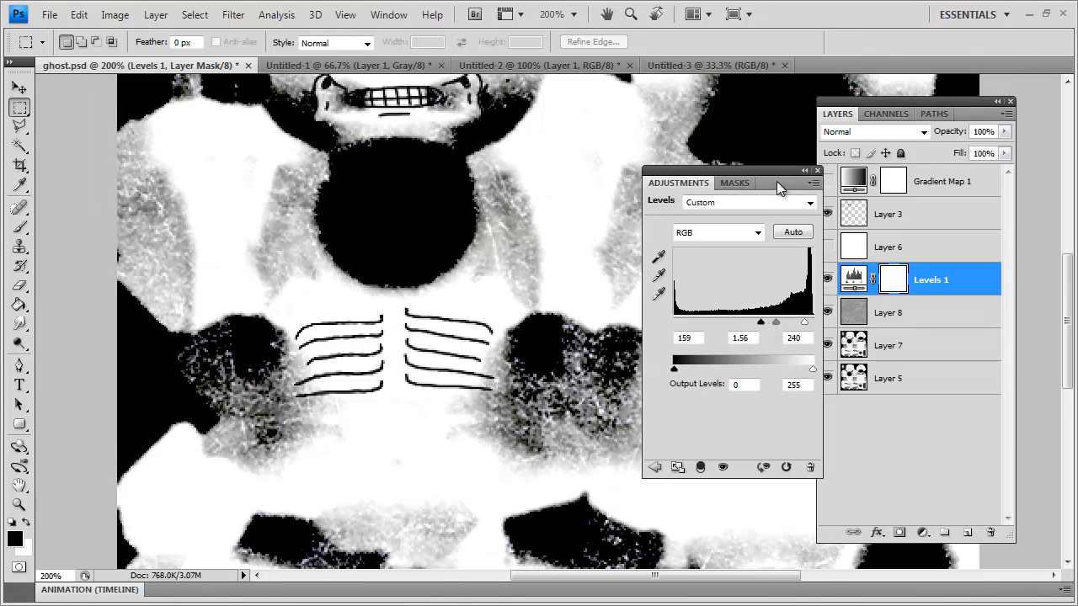
pyautogui.click(804, 170)
pyautogui.hotkey('ctrl', '1')
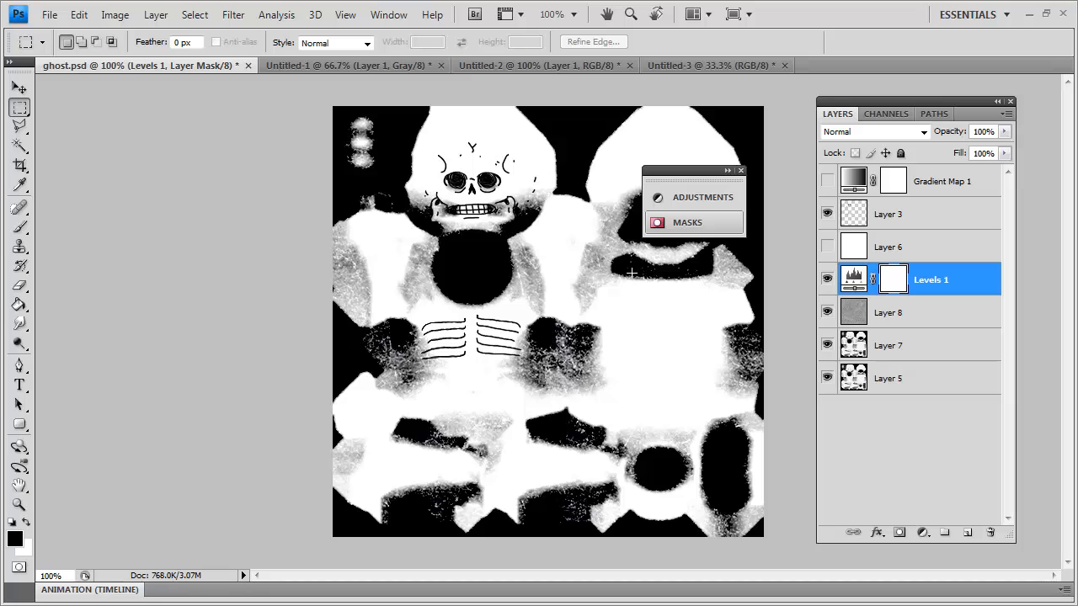
# Save the skeleton texture and switch to 3ds Max to refresh it on the model
pyautogui.hotkey('ctrl', 's')
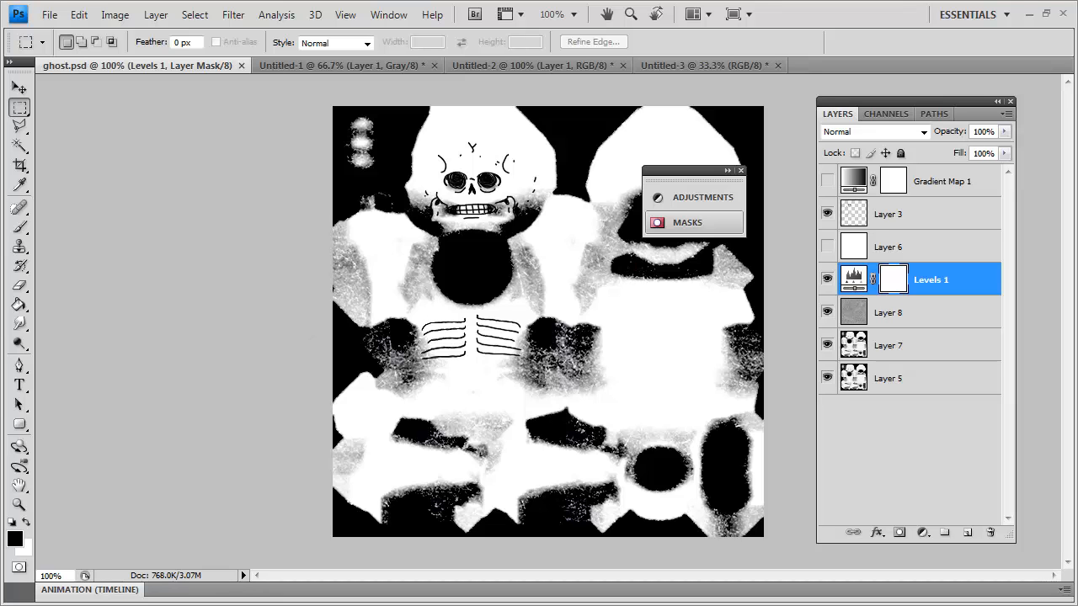
pyautogui.hotkey('alt', 'Tab')
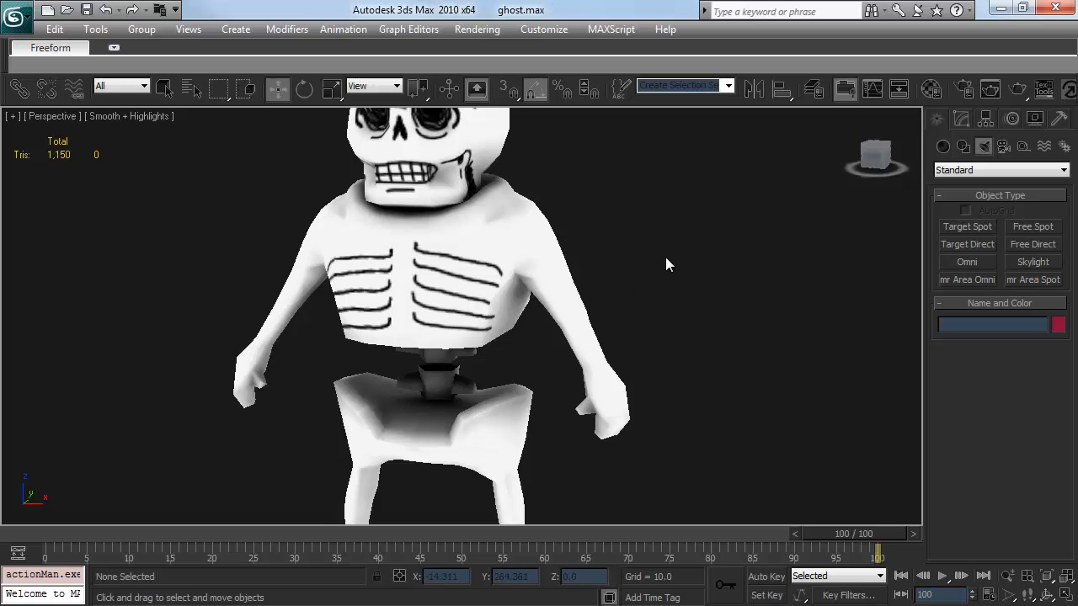
pyautogui.moveTo(610, 286); pyautogui.dragTo(681, 277)
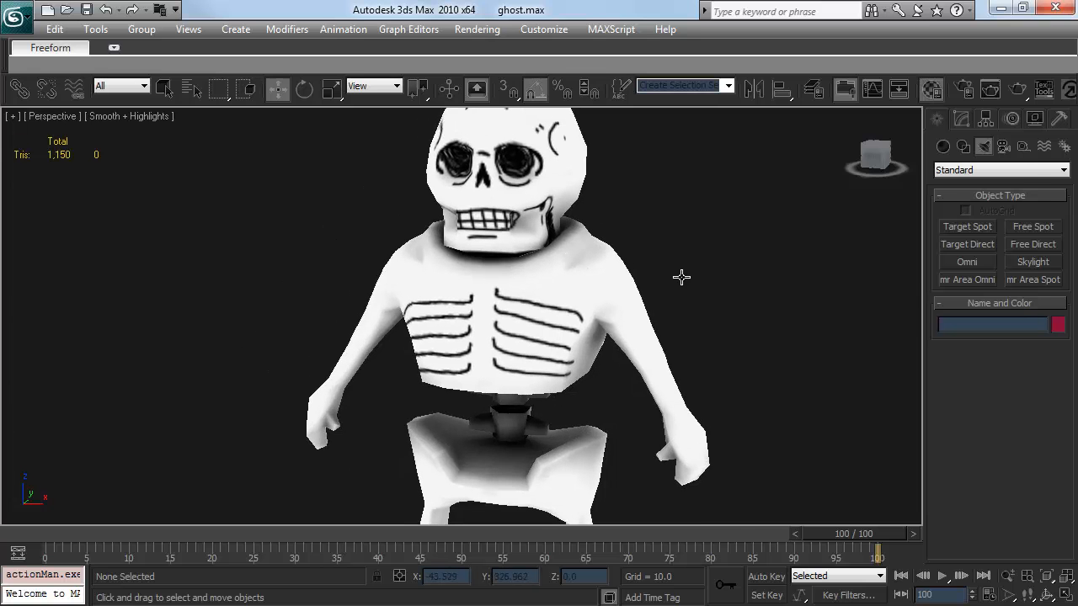
pyautogui.press('m')
pyautogui.press('m')
# Examine the high-contrast grunge shading on the skeleton's head, chest and undersides of the arms from below
pyautogui.moveTo(630, 315); pyautogui.dragTo(684, 253)
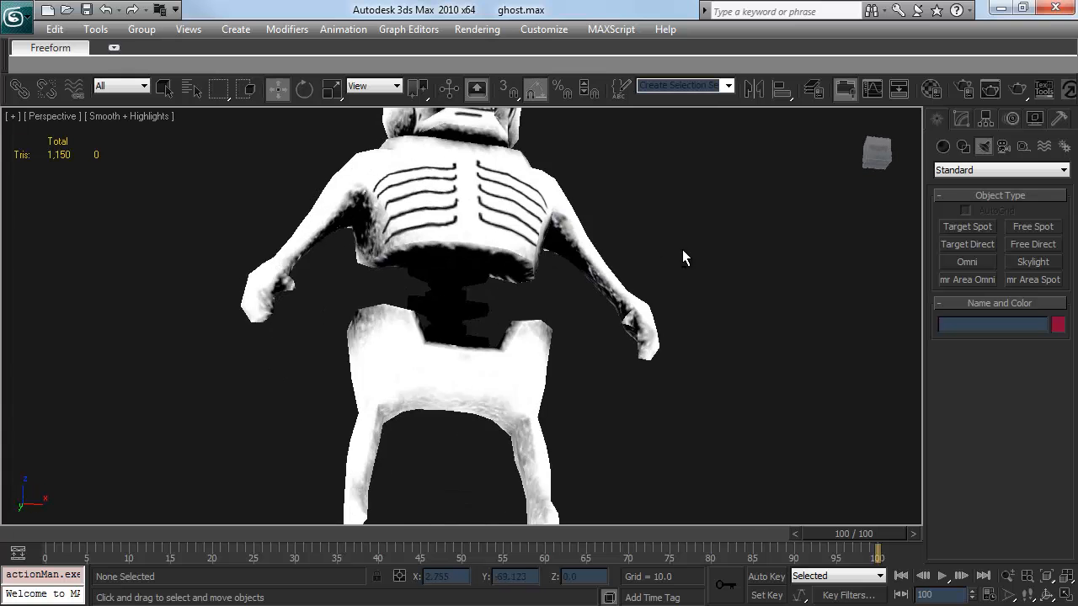
pyautogui.scroll(3, 649, 357)
pyautogui.moveTo(622, 314); pyautogui.dragTo(354, 305)
pyautogui.scroll(2, 521, 302)
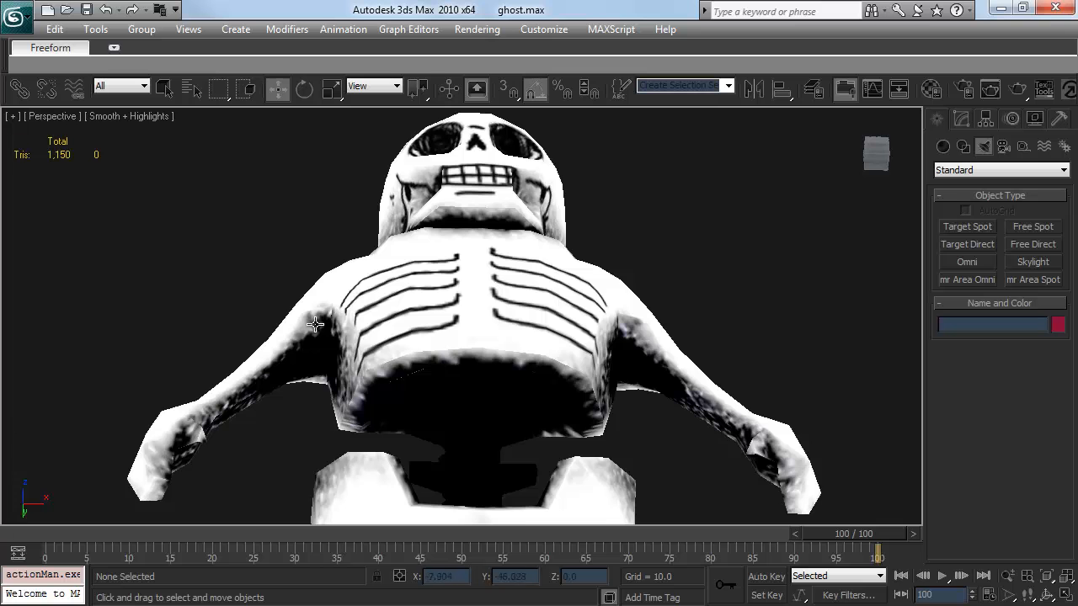
pyautogui.scroll(5, 520, 364)
pyautogui.moveTo(594, 301); pyautogui.dragTo(482, 252)
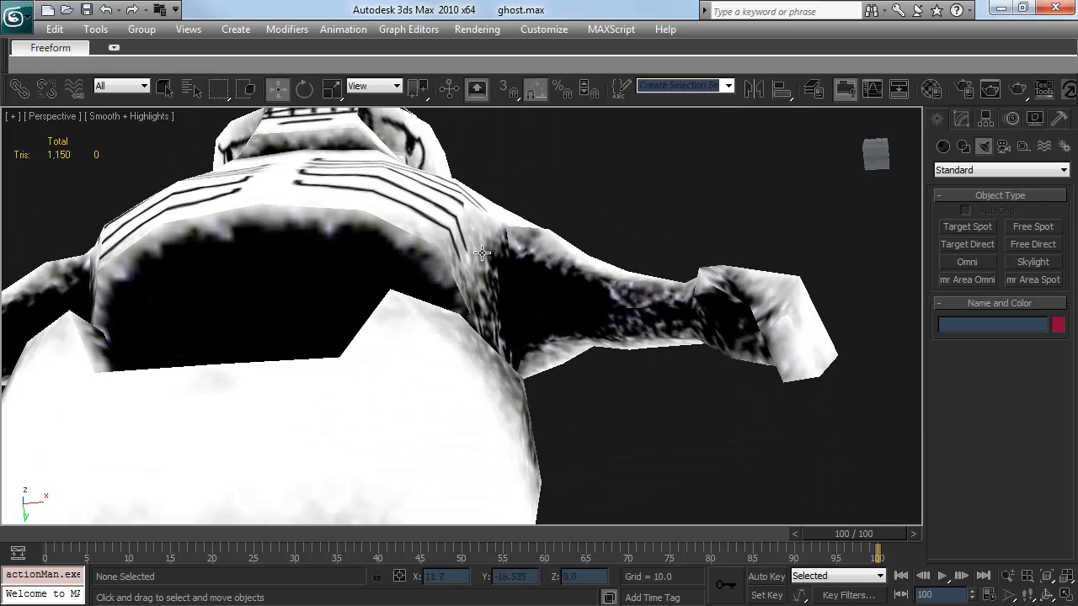
pyautogui.moveTo(569, 221); pyautogui.dragTo(529, 309)
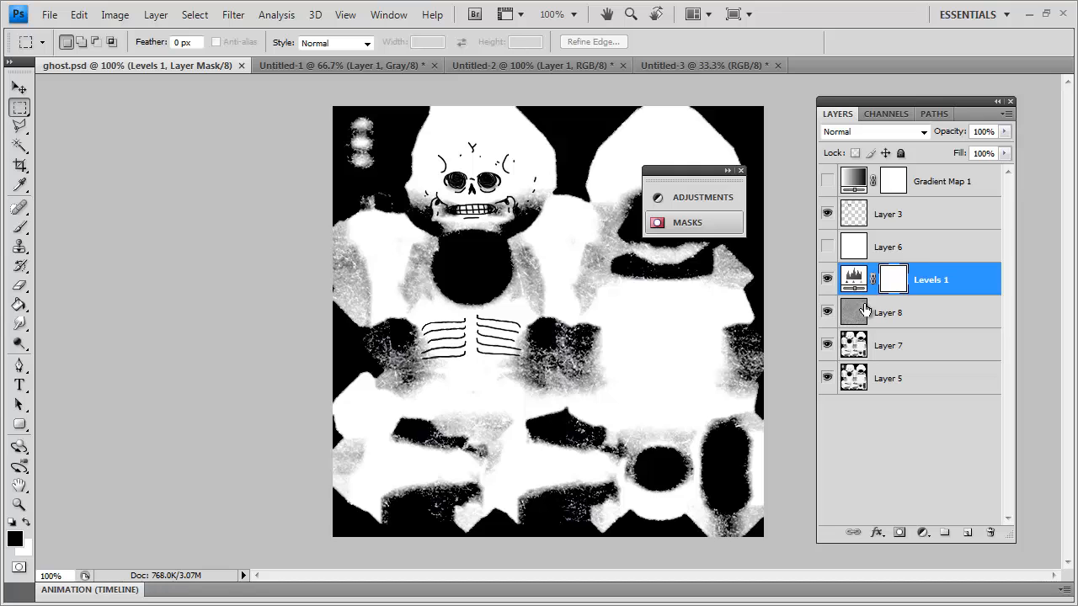
# Switch back to Photoshop and create a new layer group directly above the Levels 1 adjustment layer
pyautogui.click(853, 312)
pyautogui.click(852, 281)
pyautogui.click(851, 314)
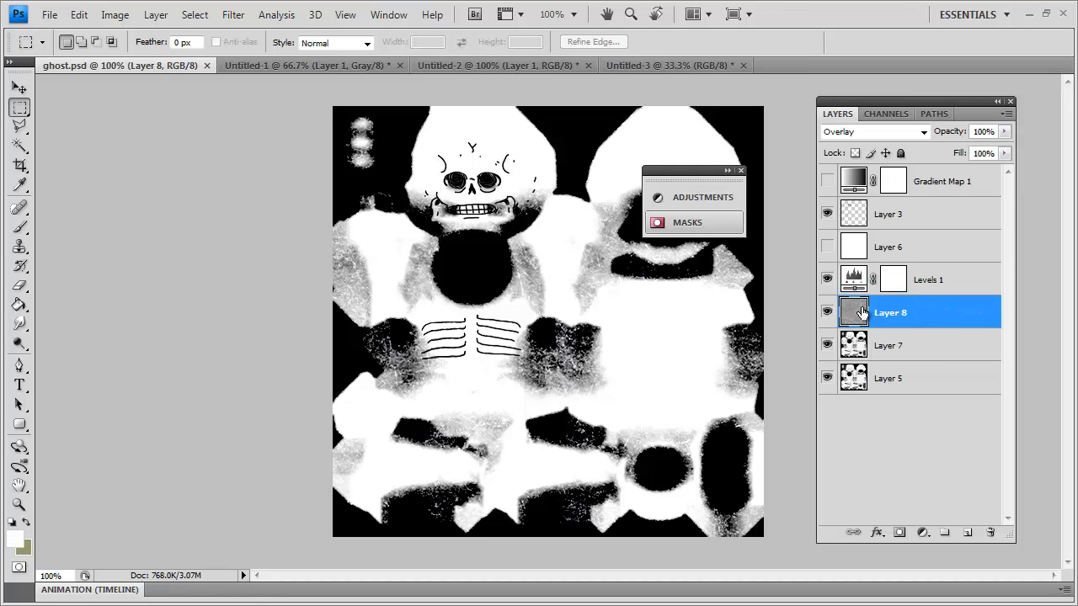
pyautogui.click(922, 345)
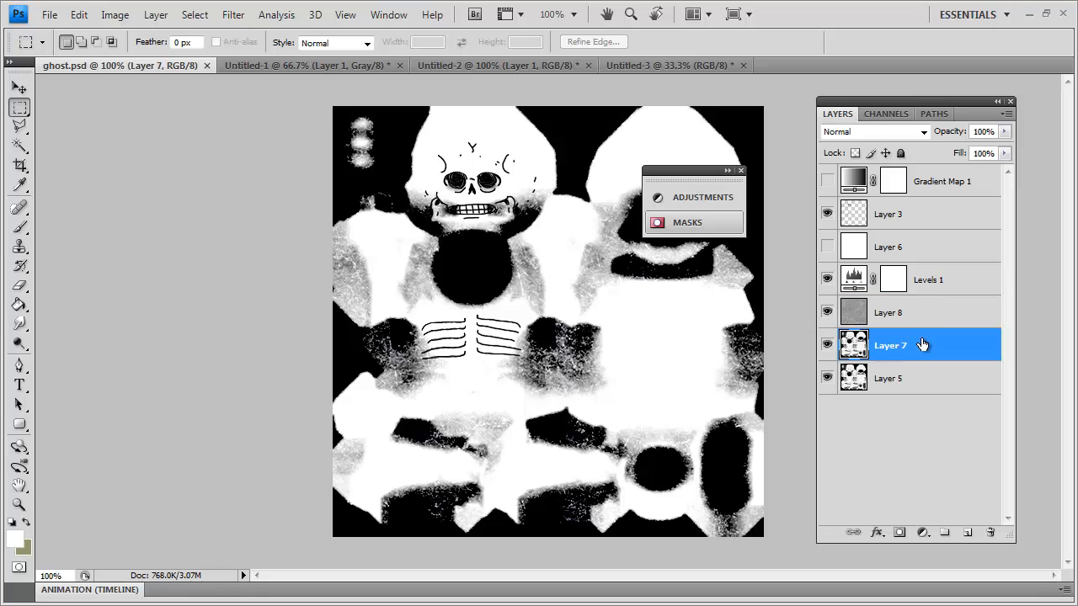
pyautogui.keyDown('shift'); pyautogui.click(950, 281); pyautogui.keyUp('shift')
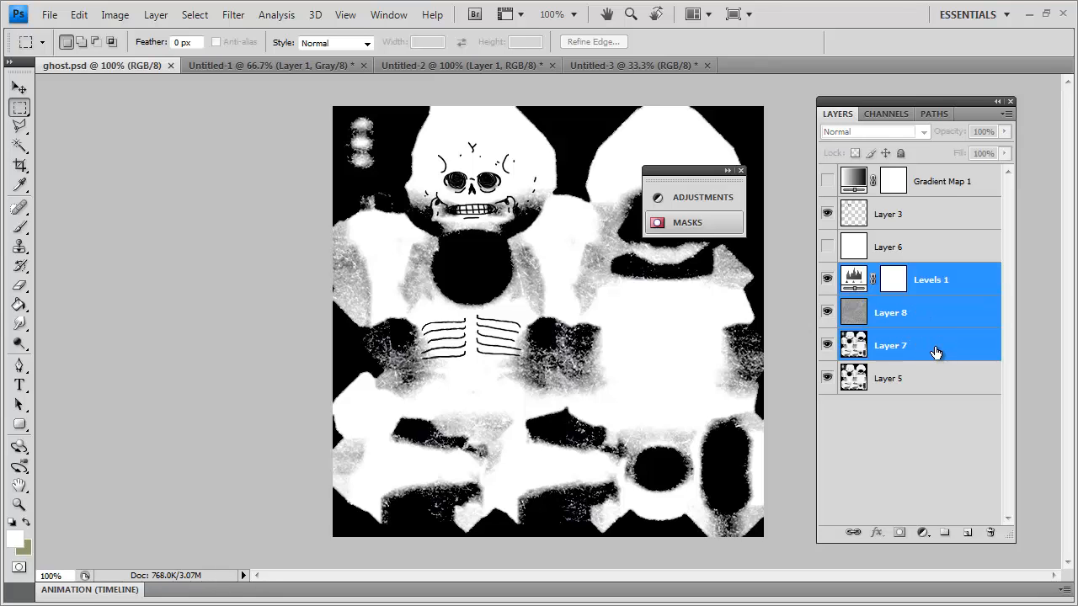
pyautogui.press('d')
pyautogui.click(945, 534)
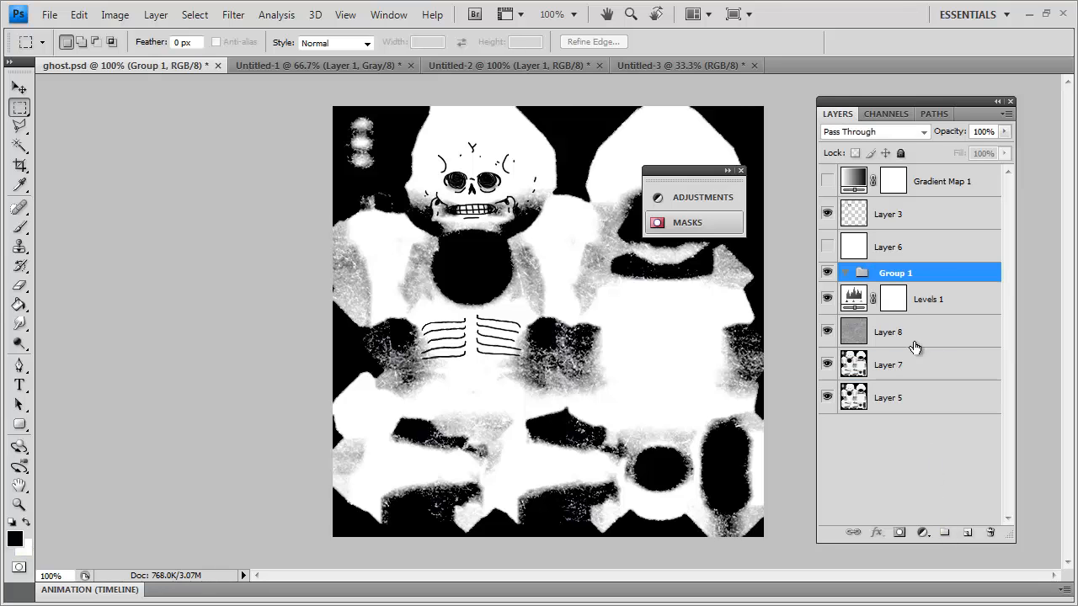
# Move Levels 1, Layer 8 and Layer 7 into the new group, and collapse and hide that group
pyautogui.click(935, 305)
pyautogui.keyDown('shift'); pyautogui.click(918, 375); pyautogui.keyUp('shift')
pyautogui.moveTo(936, 290); pyautogui.dragTo(923, 273)
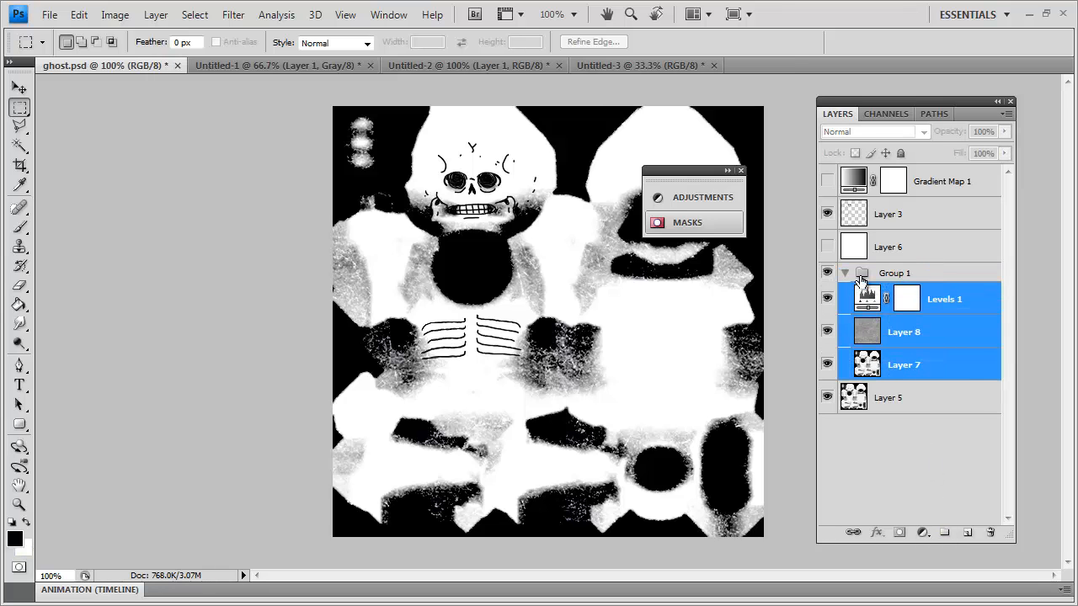
pyautogui.click(845, 273)
pyautogui.click(827, 273)
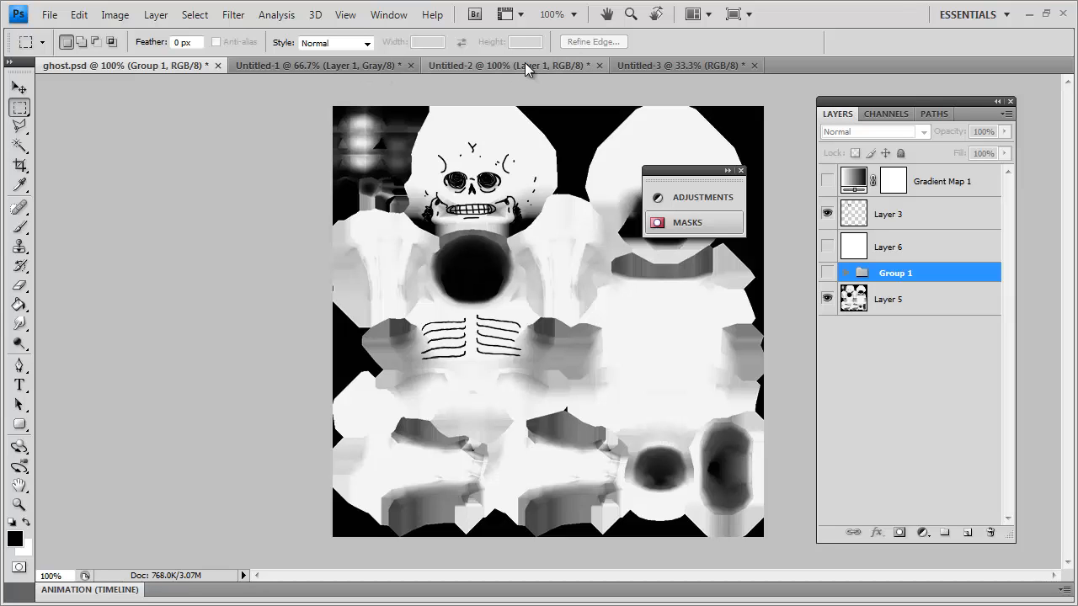
# Copy the entire pencil-stroke texture from Untitled-1 and paste it into ghost.psd as a new layer above Layer 6
pyautogui.click(314, 65)
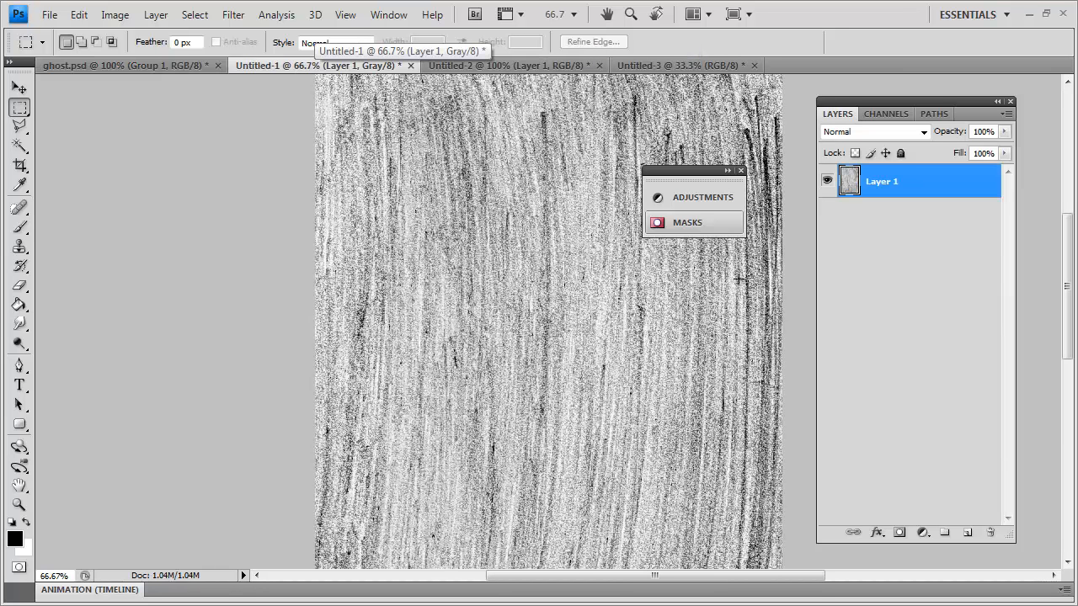
pyautogui.hotkey('ctrl', '-')
pyautogui.hotkey('ctrl', '-')
pyautogui.hotkey('ctrl', '+')
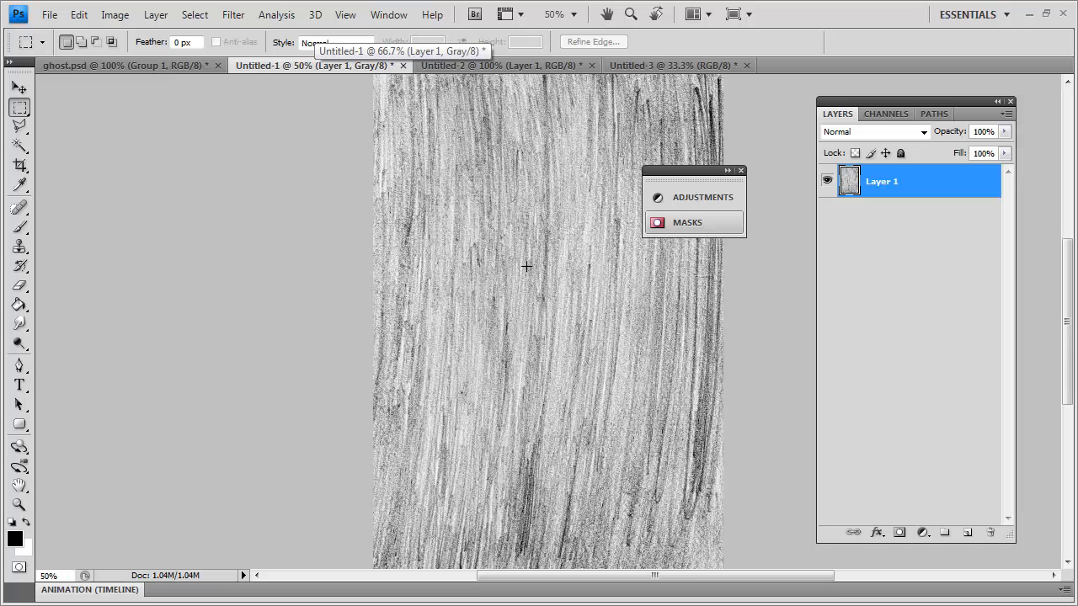
pyautogui.hotkey('ctrl', 'a')
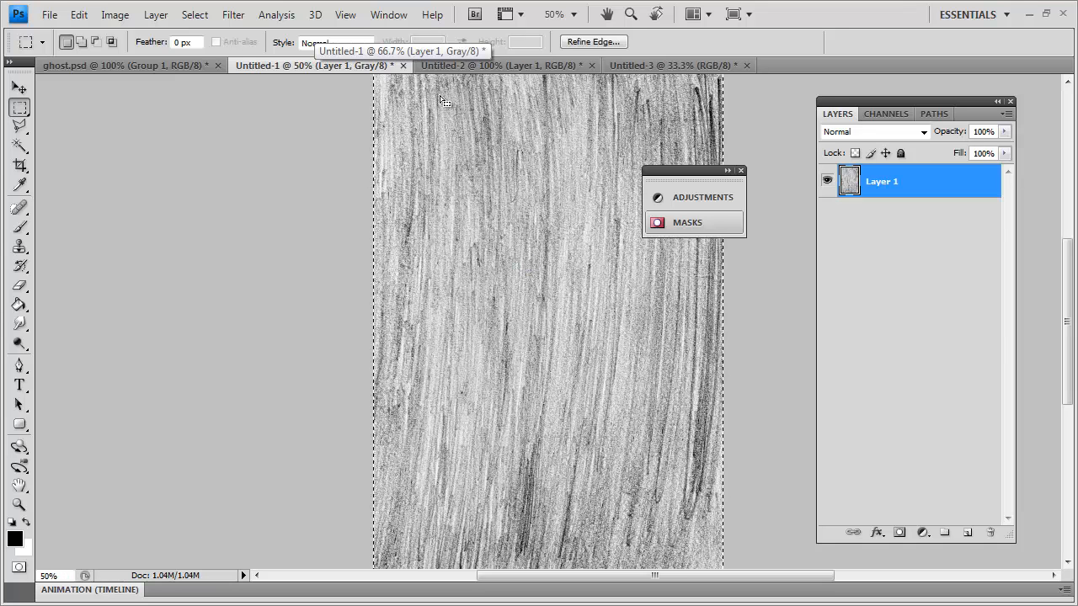
pyautogui.click(100, 66)
pyautogui.press('v')
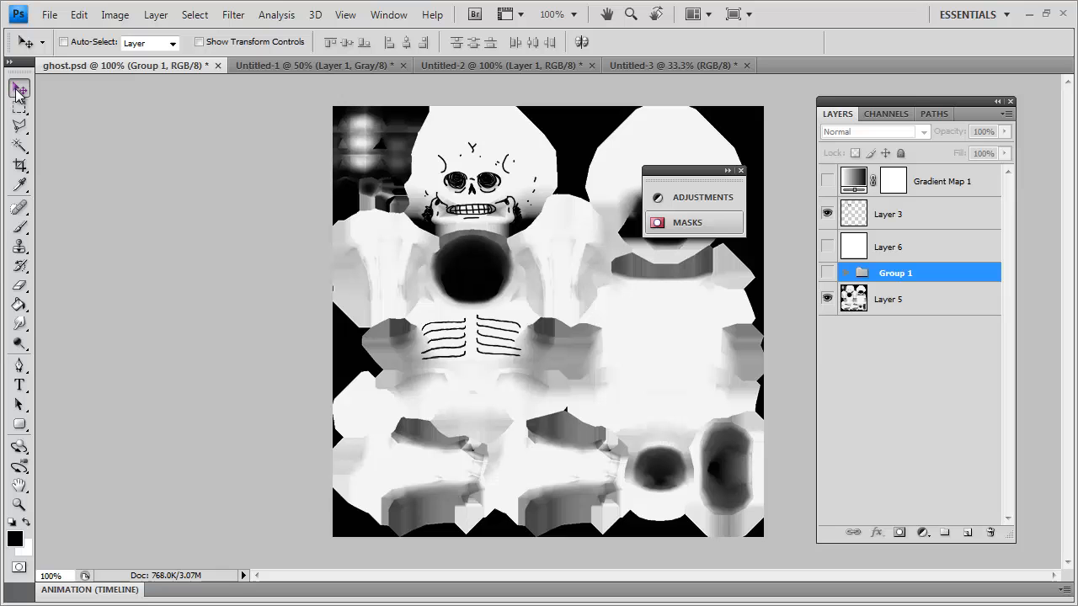
pyautogui.click(894, 257)
pyautogui.hotkey('ctrl', 'v')
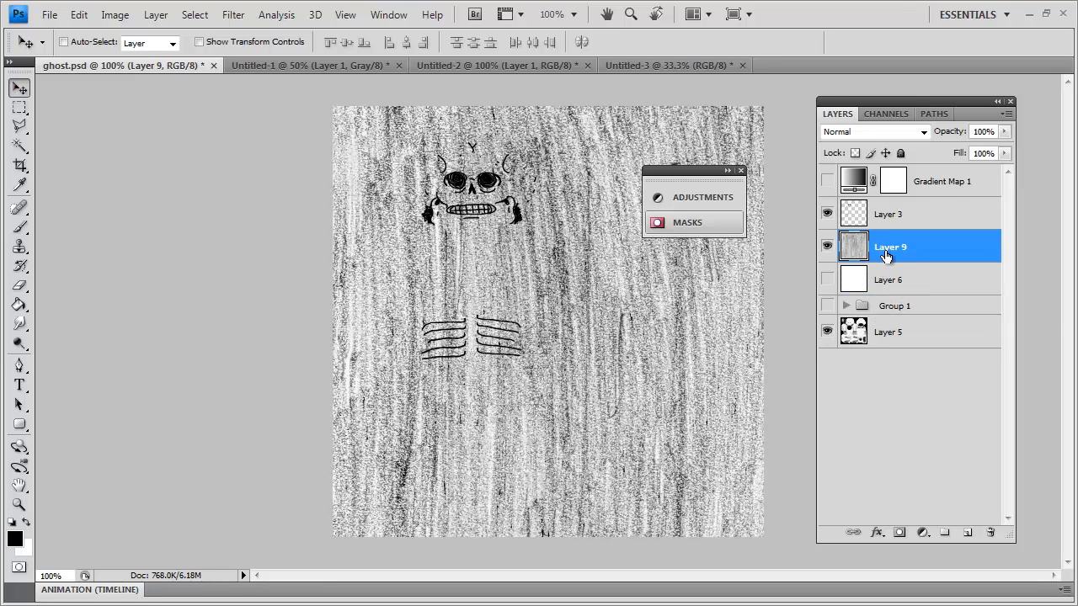
# Move the pasted pencil texture layer below Layer 6 and rotate it 90° clockwise
pyautogui.moveTo(886, 257); pyautogui.dragTo(885, 287)
pyautogui.click(847, 130)
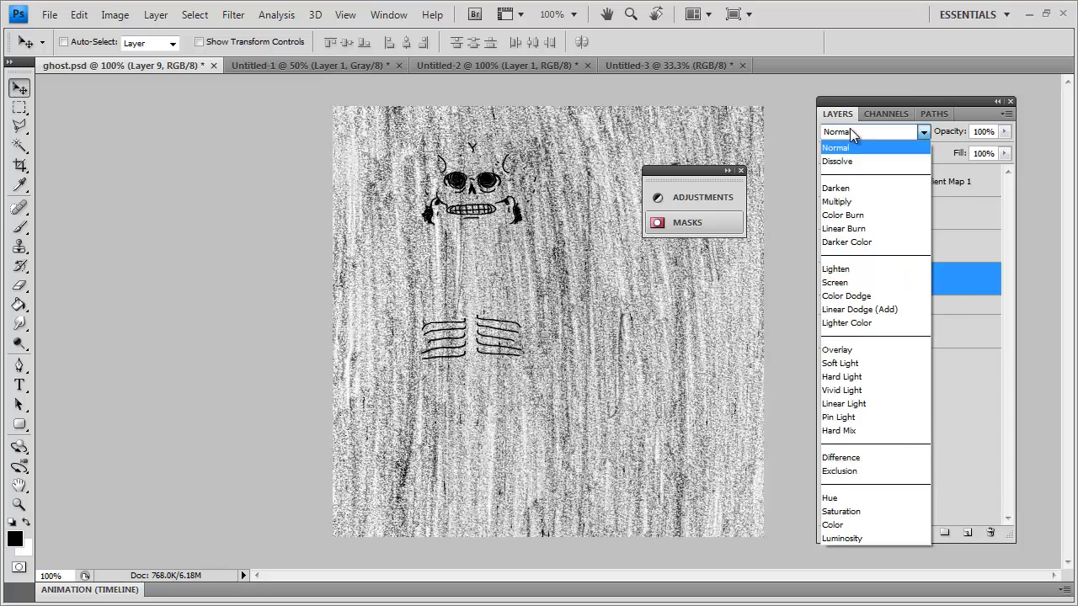
pyautogui.click(850, 128)
pyautogui.click(78, 15)
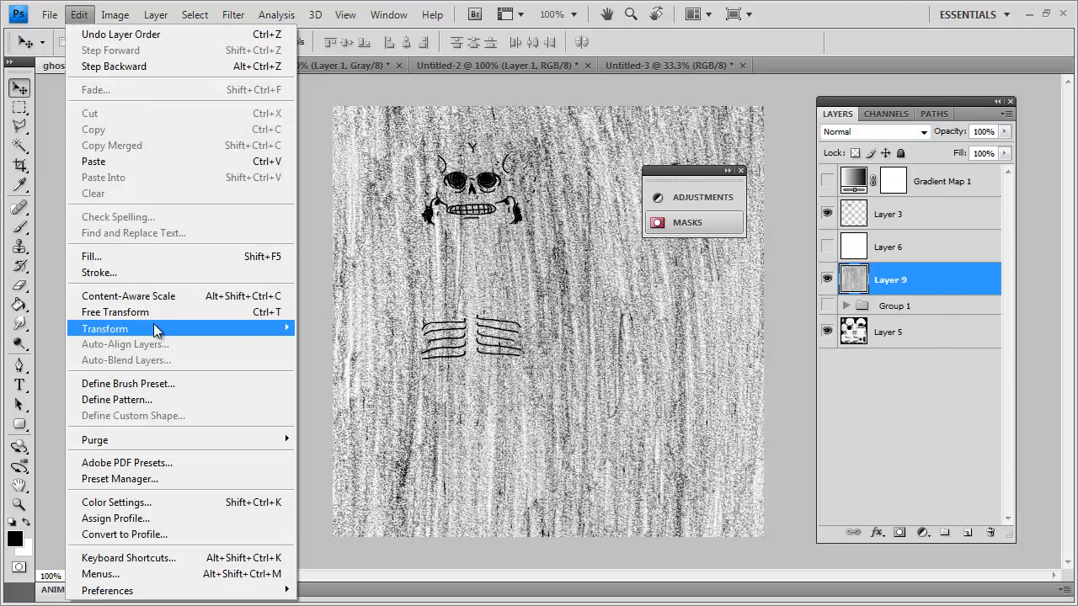
pyautogui.moveTo(154, 329)
pyautogui.click(362, 467)
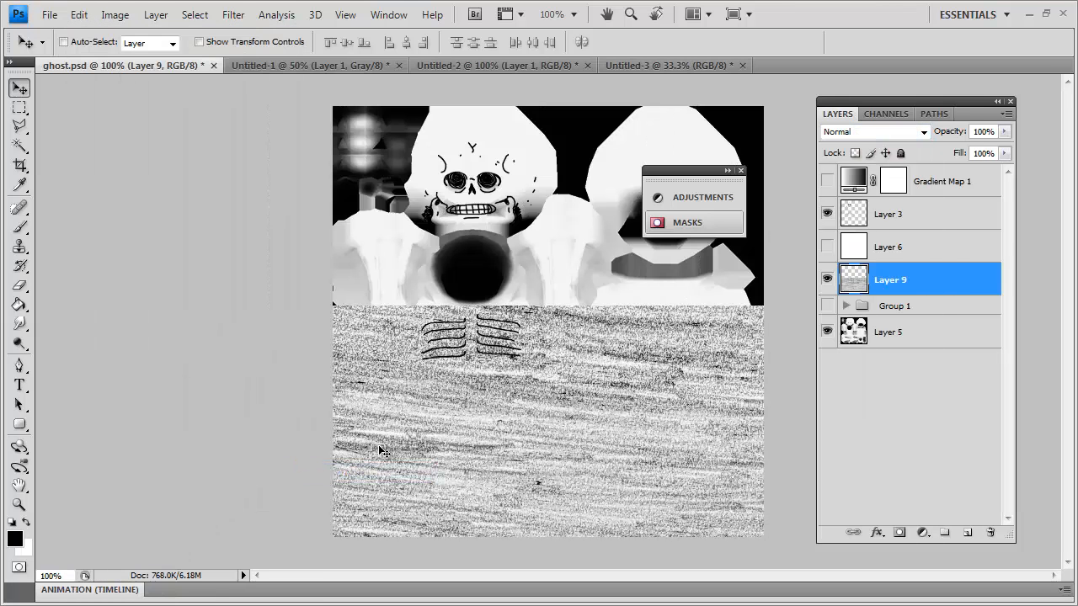
# Scale the pencil texture to 52.2% width and height, position it over the upper part of the canvas and apply the transformation
pyautogui.click(79, 14)
pyautogui.moveTo(193, 328)
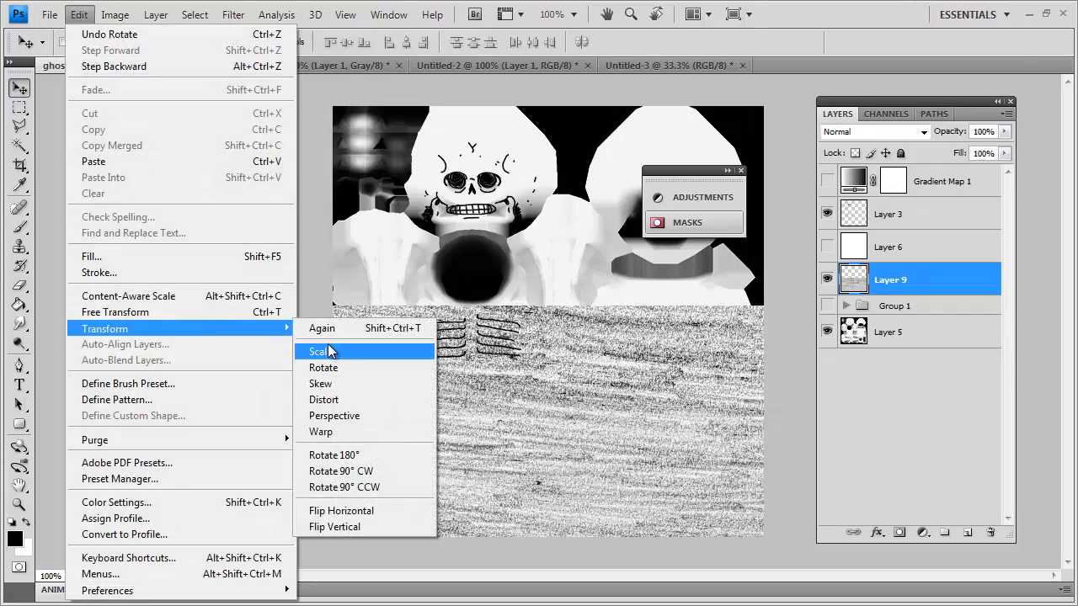
pyautogui.click(330, 352)
pyautogui.moveTo(145, 319); pyautogui.dragTo(309, 140)
pyautogui.moveTo(682, 490); pyautogui.dragTo(545, 403)
pyautogui.moveTo(168, 544); pyautogui.dragTo(356, 425)
pyautogui.moveTo(598, 290); pyautogui.dragTo(490, 321)
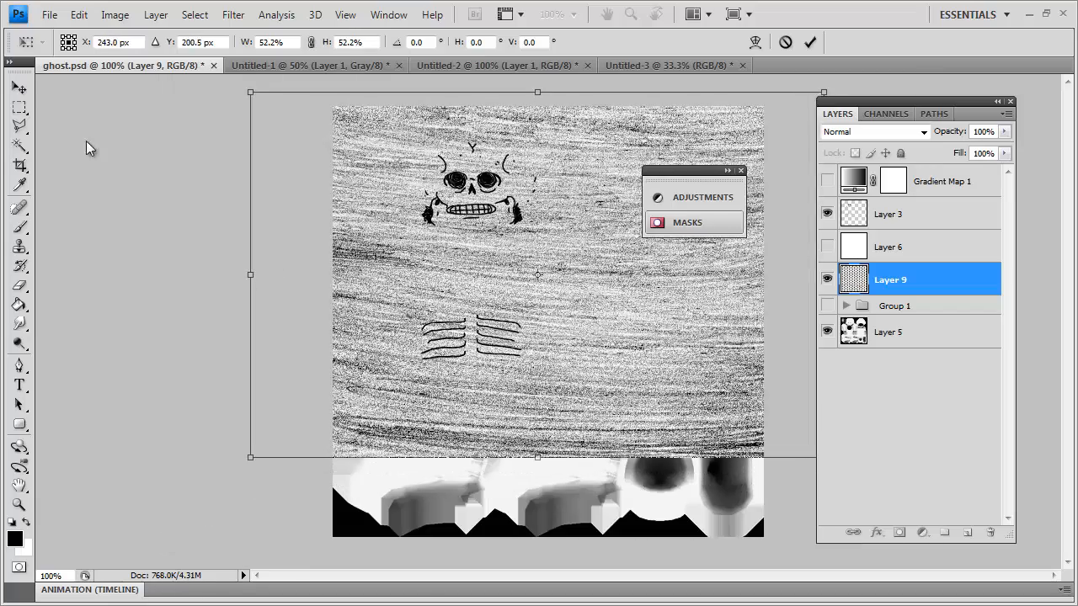
pyautogui.click(21, 109)
pyautogui.click(75, 320)
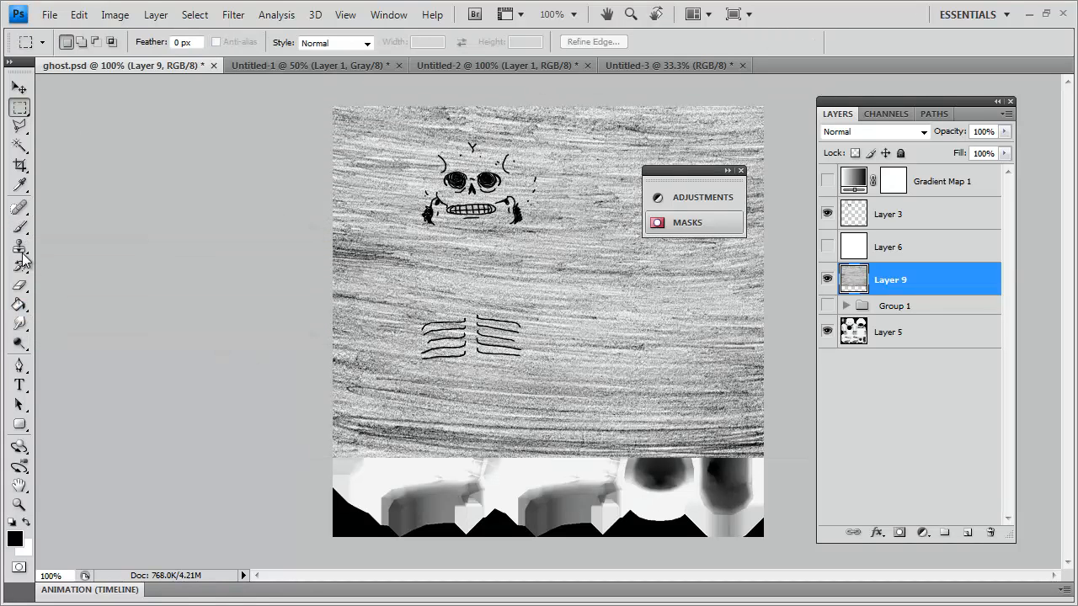
# Fill the uncovered lower strip of the canvas with the pencil texture using the Clone Stamp, and set Layer 9's blending mode to Overlay
pyautogui.press('s')
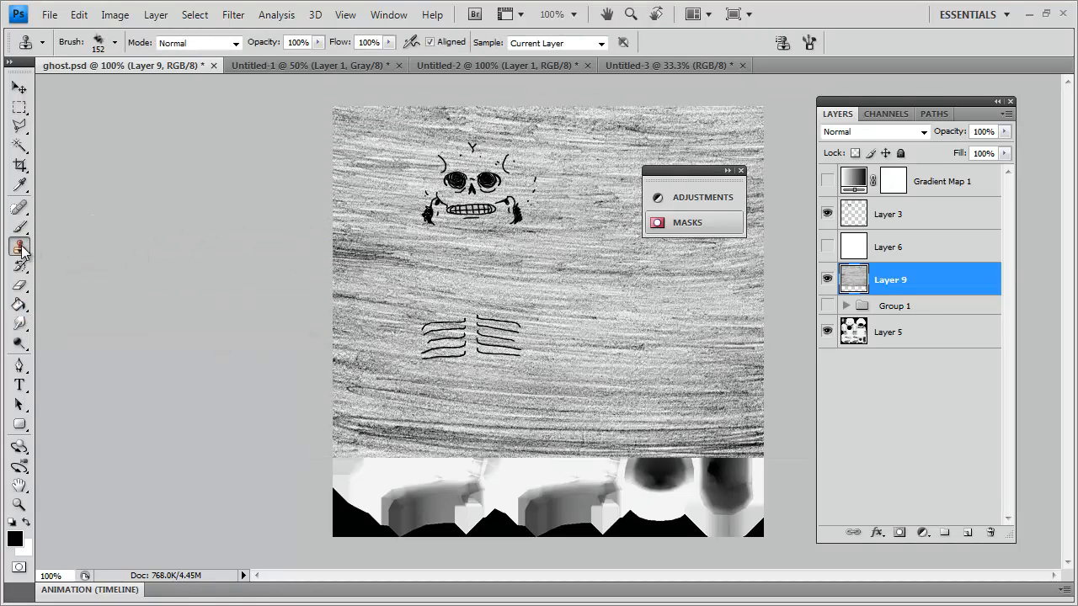
pyautogui.keyDown('alt'); pyautogui.click(579, 157); pyautogui.keyUp('alt')
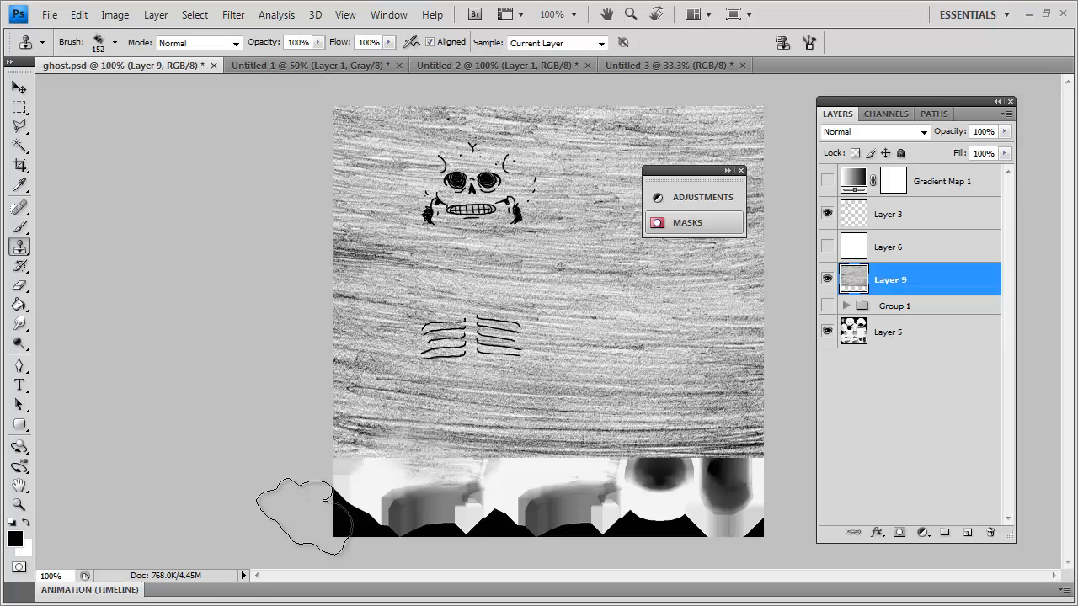
pyautogui.moveTo(289, 505)
pyautogui.mouseDown()
pyautogui.moveTo(308, 472)
pyautogui.moveTo(469, 551)
pyautogui.moveTo(538, 481)
pyautogui.moveTo(499, 563)
pyautogui.moveTo(607, 547)
pyautogui.moveTo(695, 484)
pyautogui.moveTo(649, 546)
pyautogui.mouseUp()
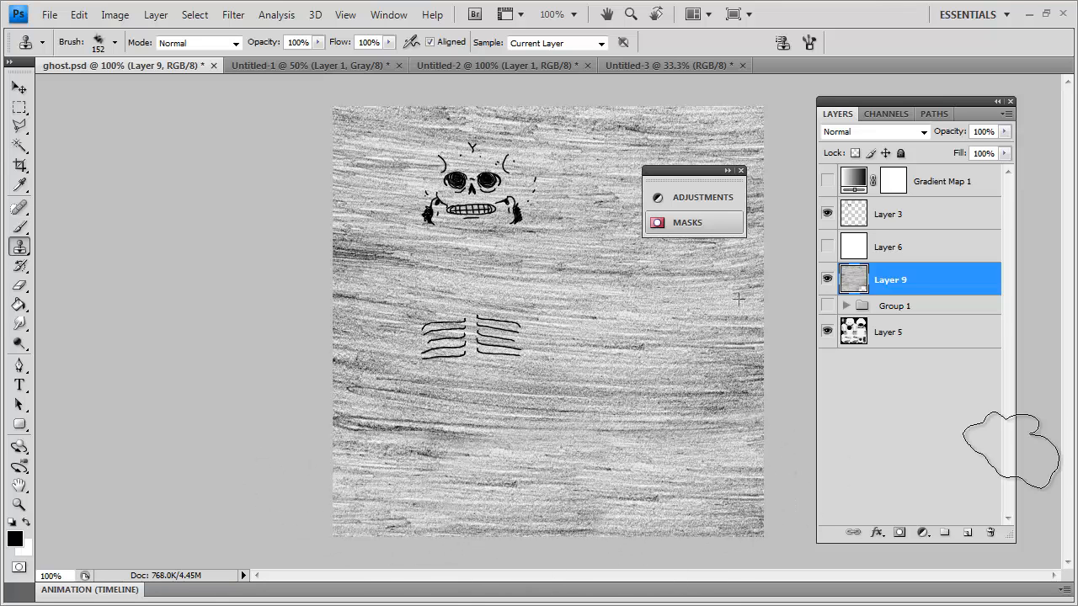
pyautogui.click(872, 135)
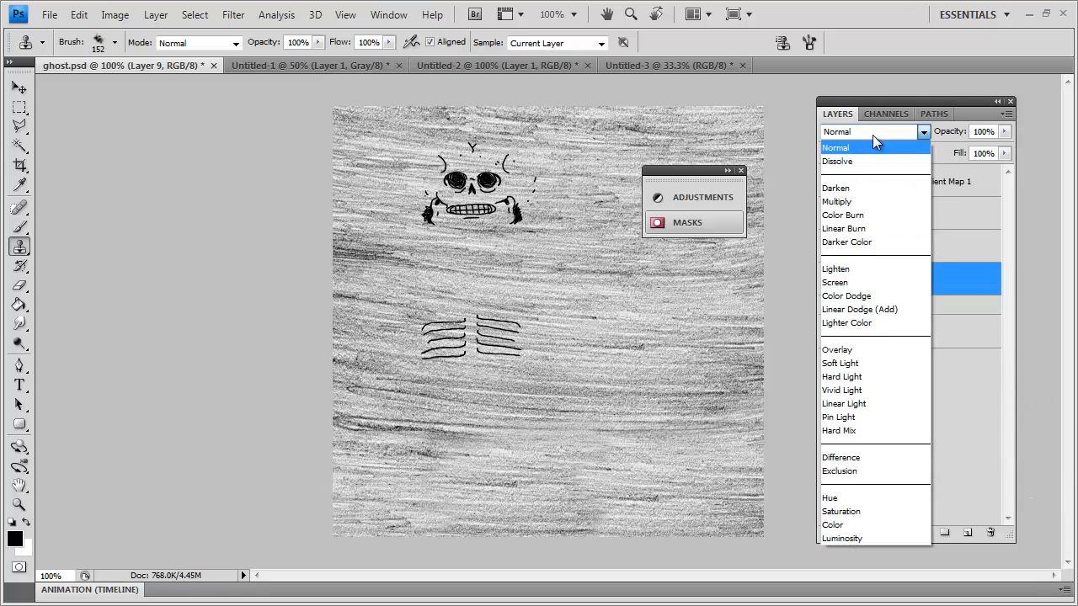
pyautogui.click(864, 349)
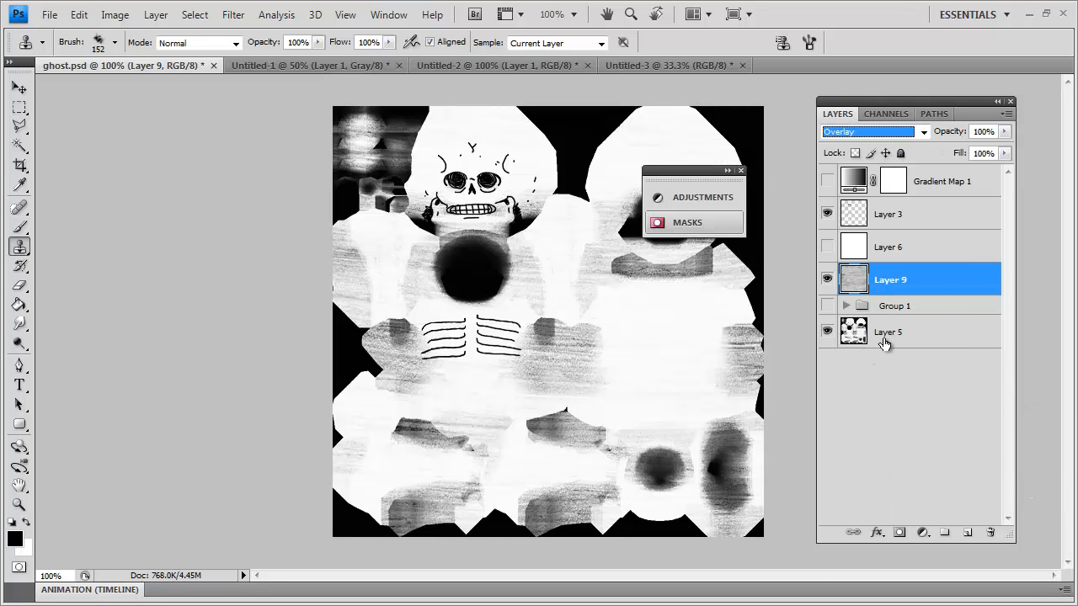
# Duplicate Layer 5 to a new layer directly above it
pyautogui.click(884, 336)
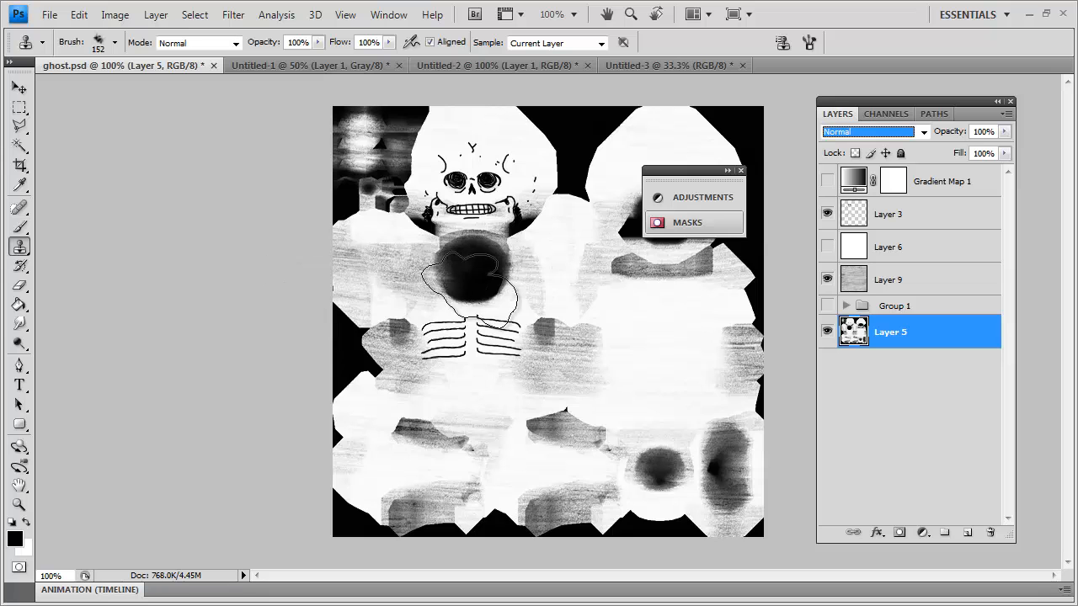
pyautogui.hotkey('ctrl', '+')
pyautogui.hotkey('ctrl', '+')
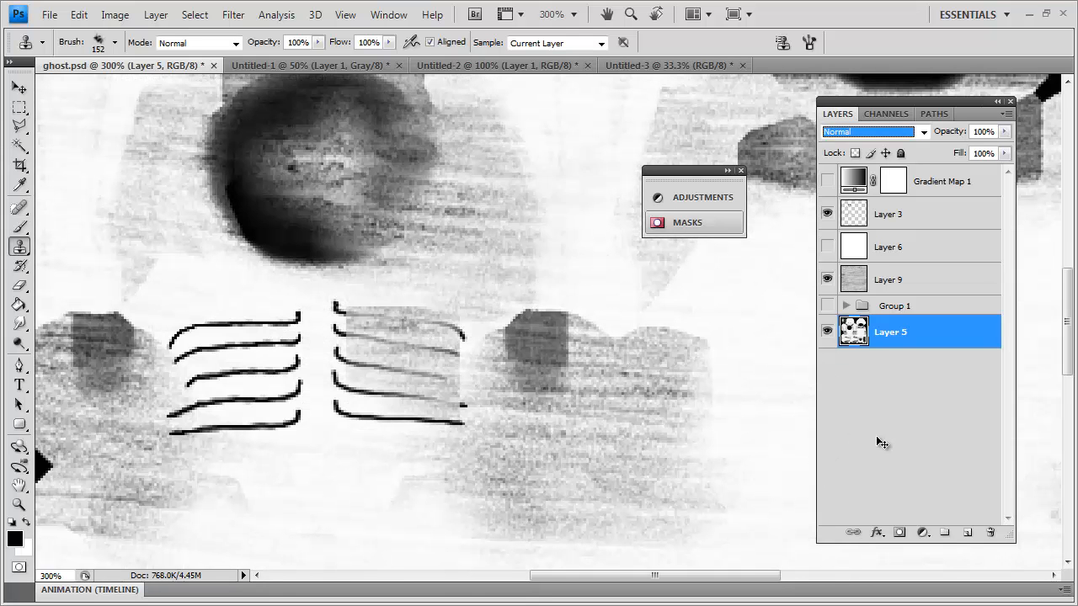
pyautogui.click(19, 107)
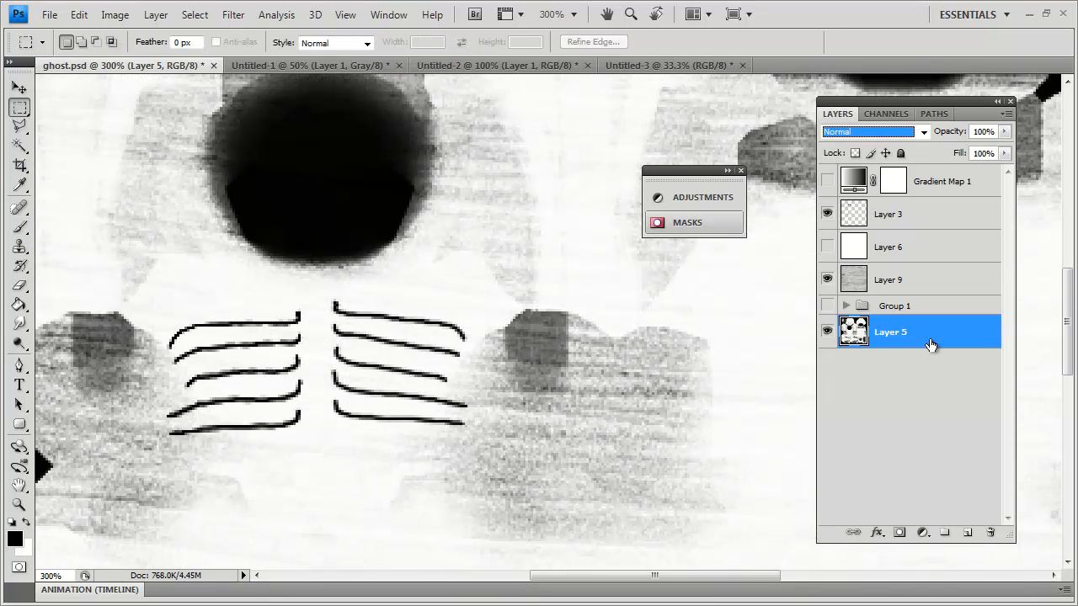
pyautogui.hotkey('ctrl', 'a')
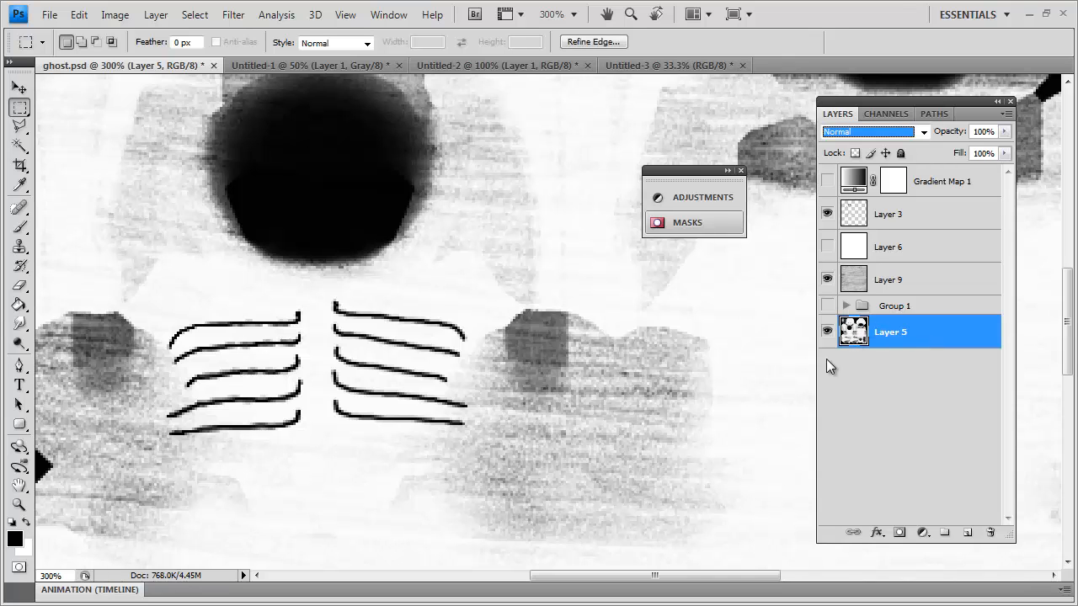
pyautogui.click(190, 155)
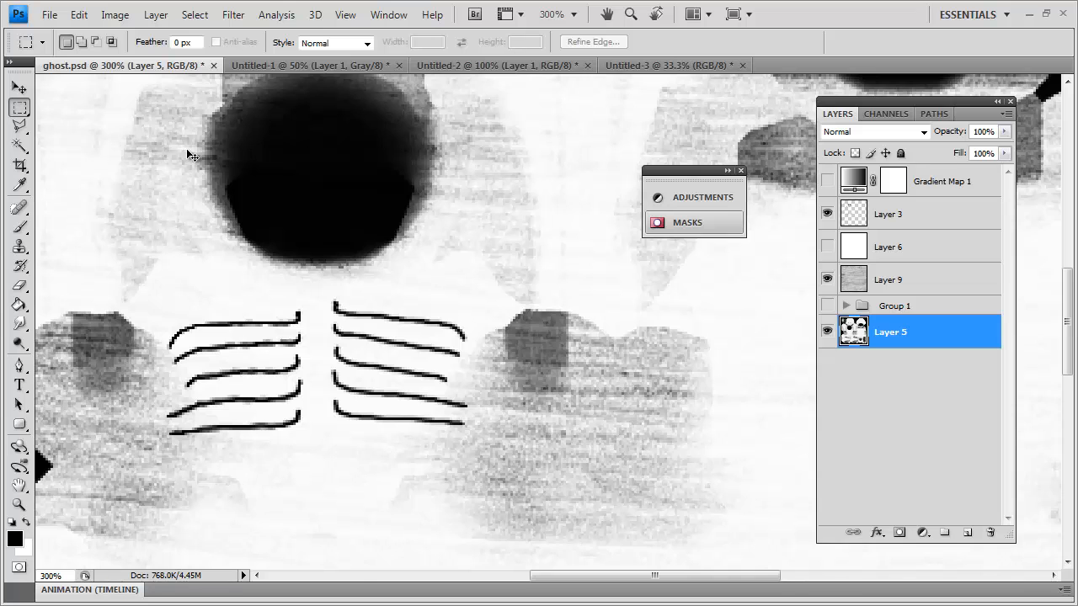
pyautogui.hotkey('ctrl', '-')
pyautogui.hotkey('ctrl', 'j')
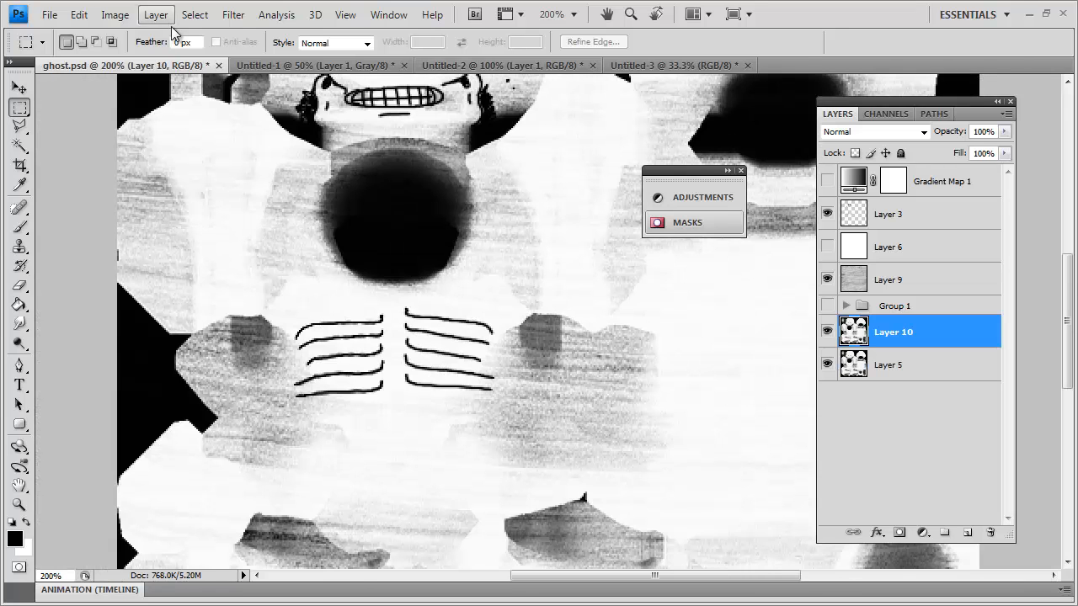
# Apply Levels to Layer 10 with the black input level at 61 and the black output level at 13
pyautogui.click(115, 14)
pyautogui.moveTo(156, 55)
pyautogui.click(422, 73)
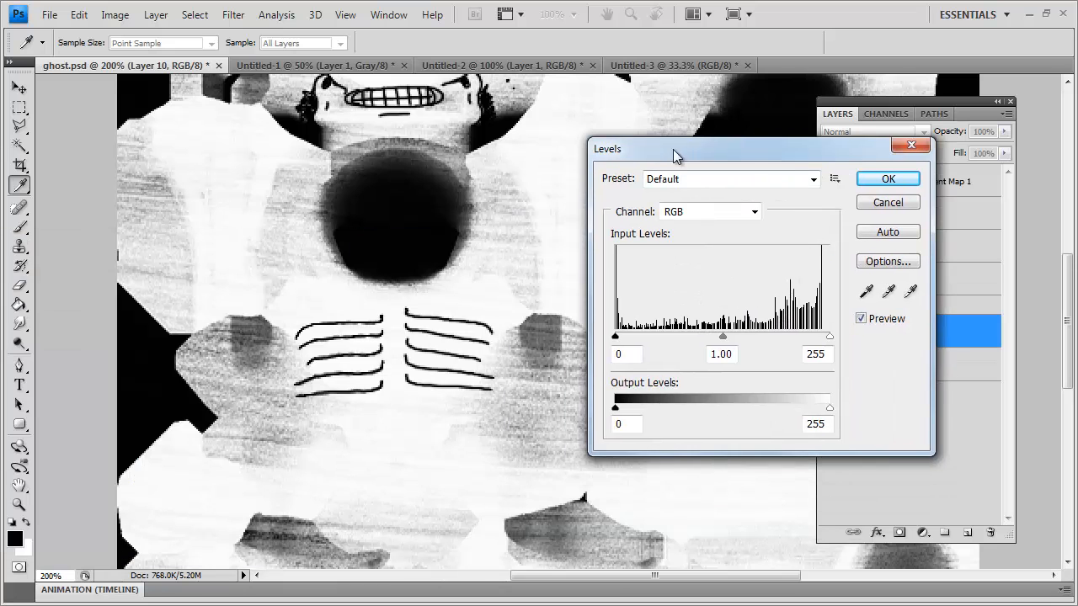
pyautogui.moveTo(673, 149); pyautogui.dragTo(759, 119)
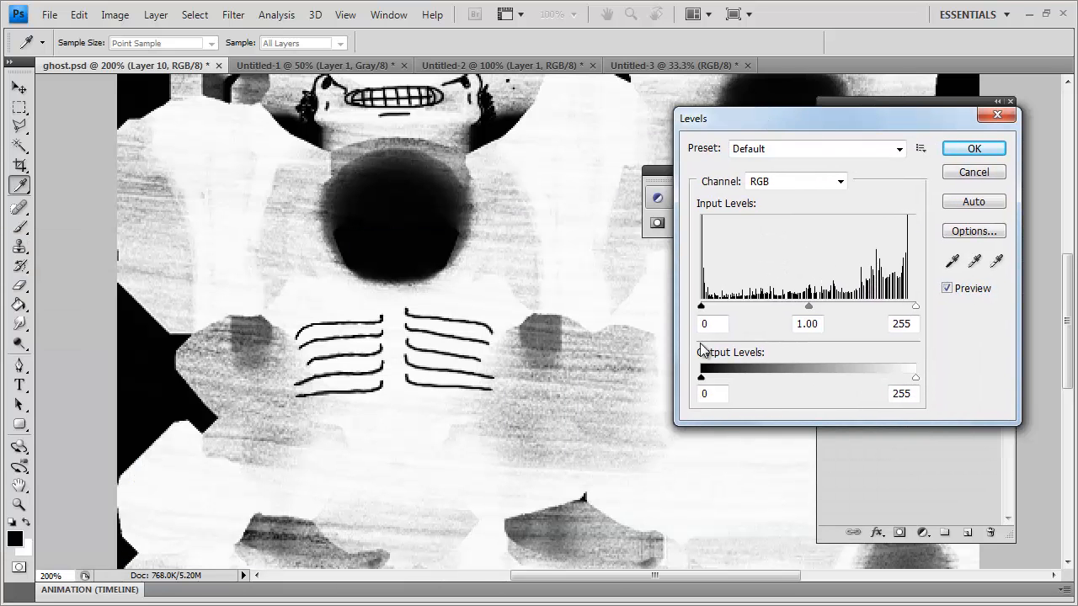
pyautogui.moveTo(700, 303); pyautogui.dragTo(752, 305)
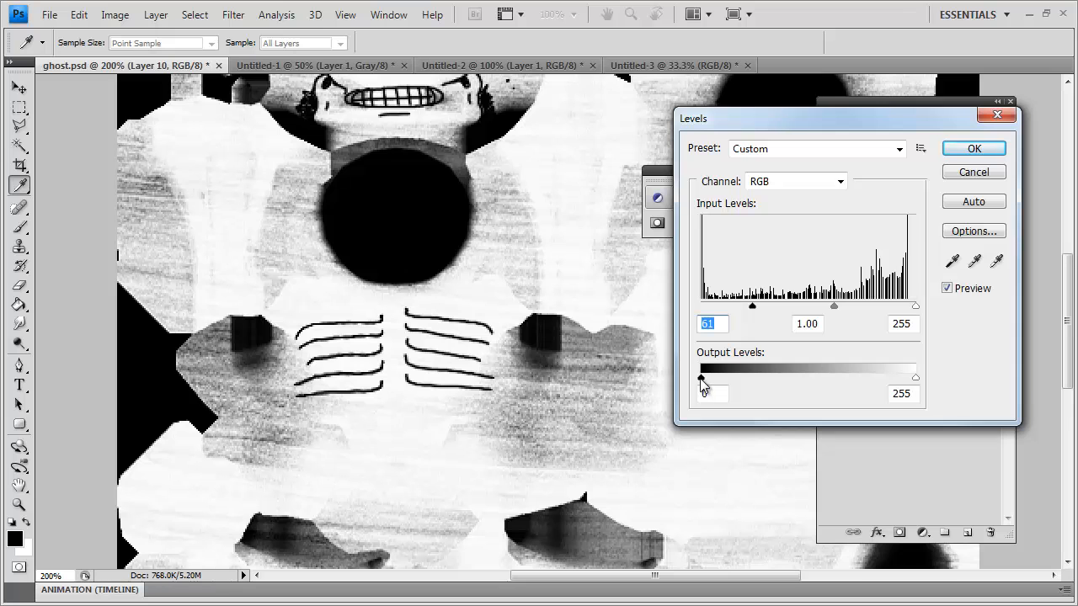
pyautogui.moveTo(702, 381)
pyautogui.mouseDown()
pyautogui.moveTo(724, 375)
pyautogui.moveTo(701, 377)
pyautogui.moveTo(711, 377)
pyautogui.mouseUp()
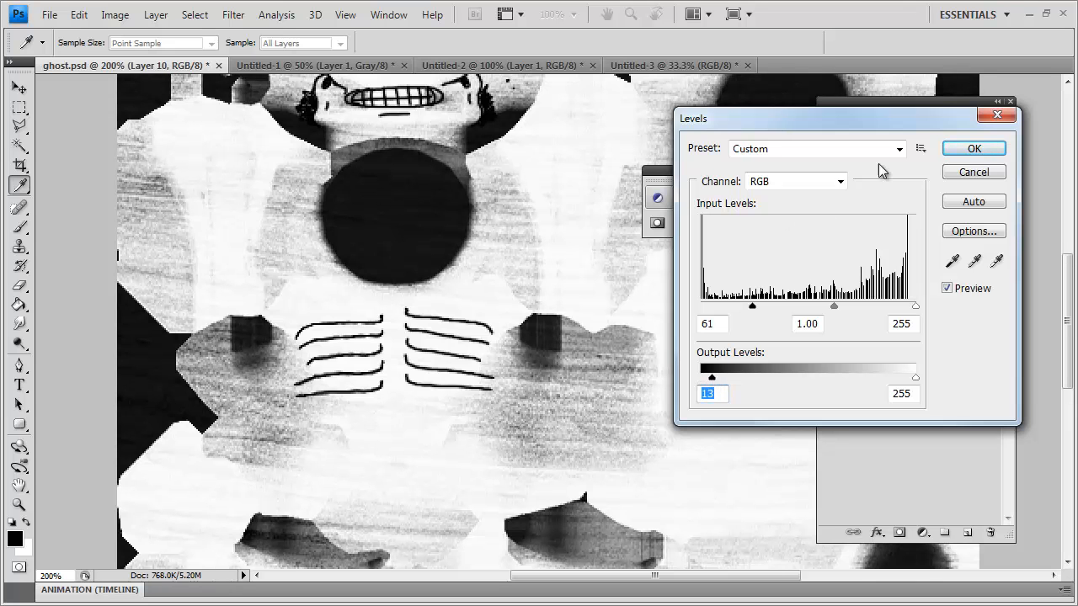
pyautogui.click(974, 149)
pyautogui.hotkey('ctrl', '1')
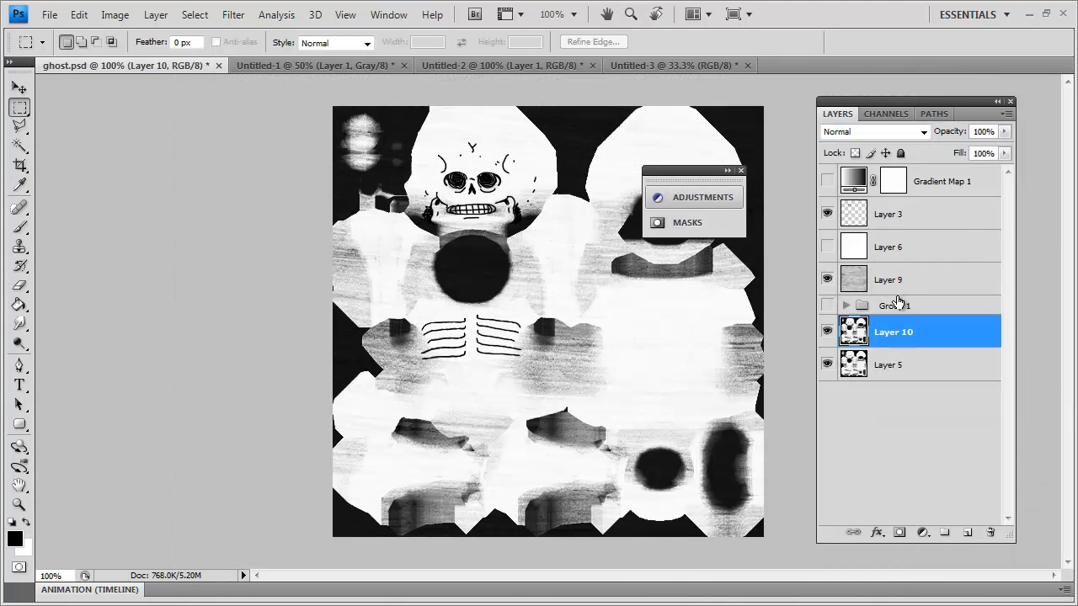
# Add a Levels adjustment layer named Levels 2 above Layer 9, keeping Normal mode and 100% opacity
pyautogui.click(897, 301)
pyautogui.hotkey('ctrl', '+')
pyautogui.hotkey('alt', '[')
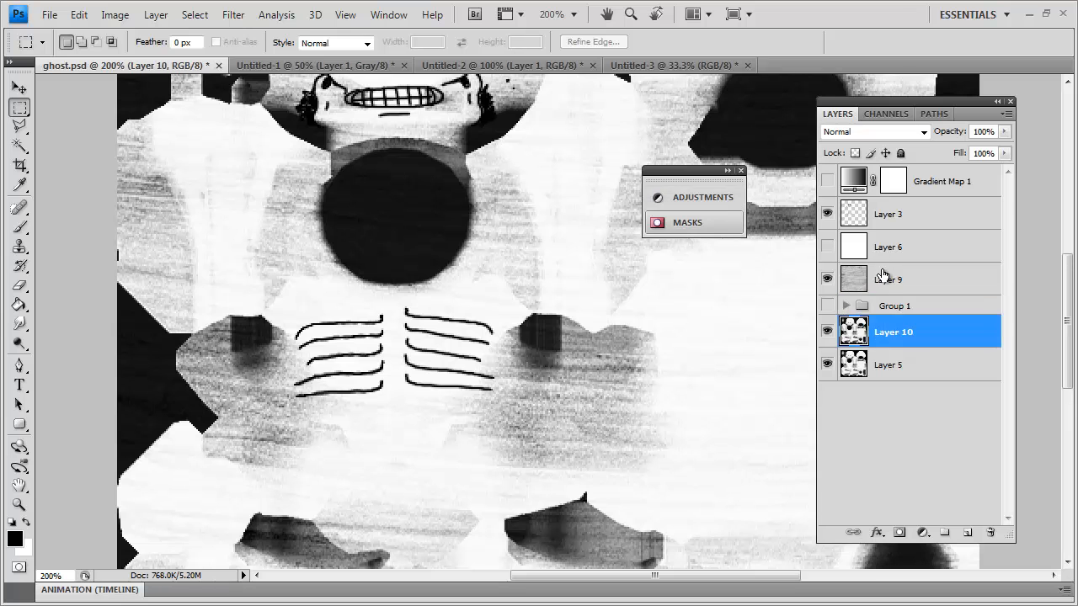
pyautogui.click(883, 278)
pyautogui.click(155, 14)
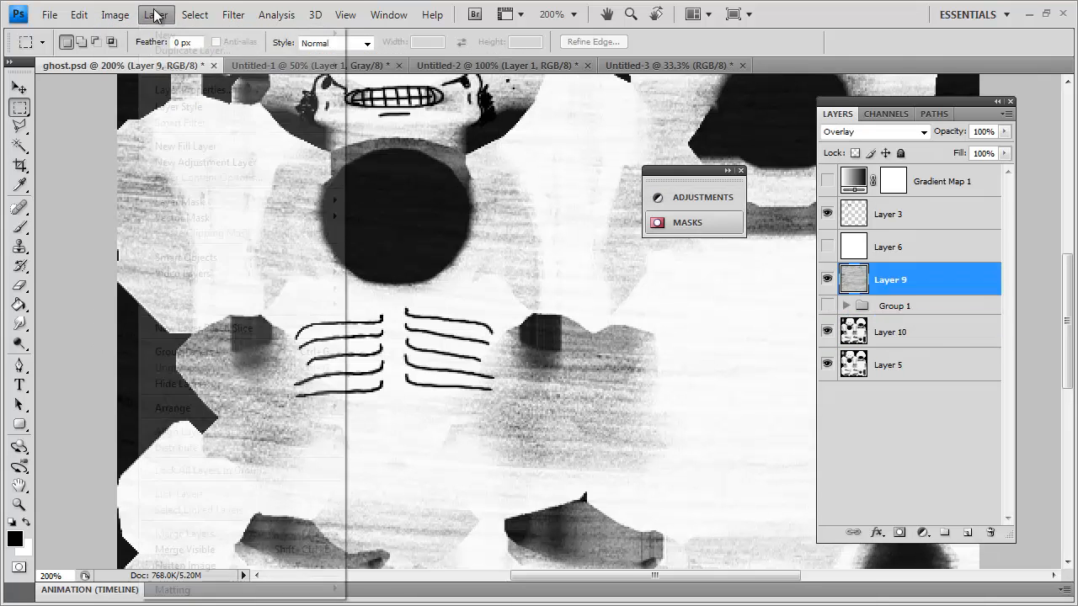
pyautogui.click(155, 14)
pyautogui.moveTo(221, 161)
pyautogui.click(437, 176)
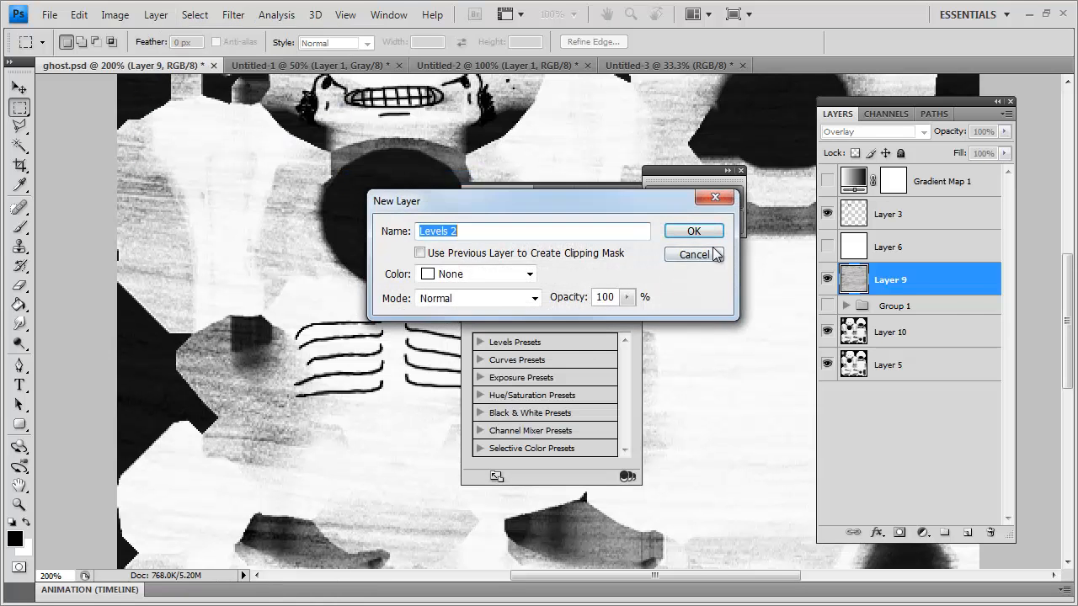
pyautogui.press('Return')
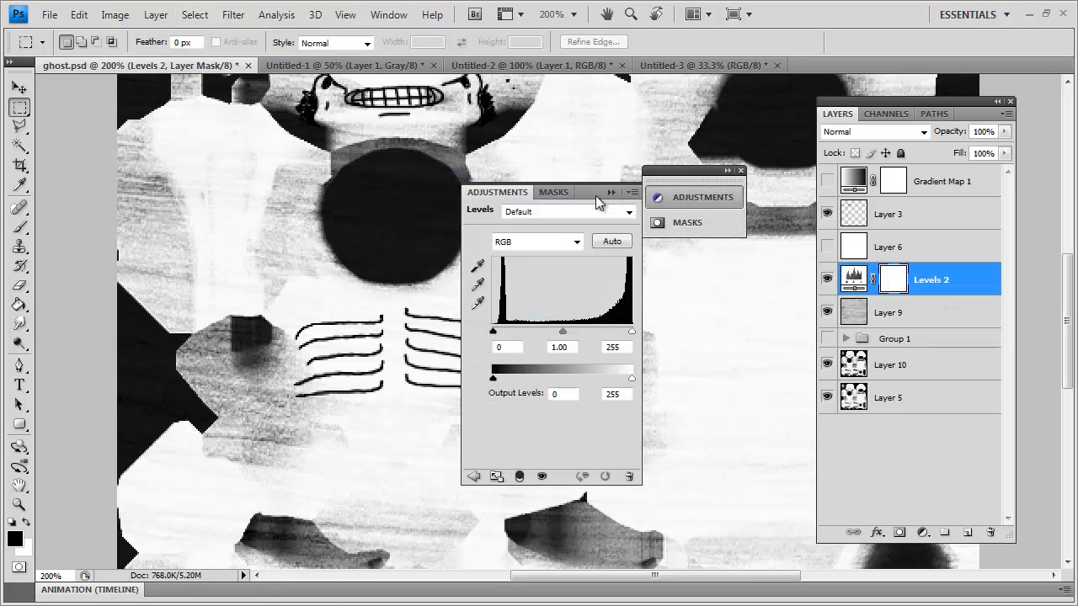
# Set the Levels 2 input levels to 117, 0.59 and 226 to harden the pencil-stroke shading
pyautogui.moveTo(596, 202); pyautogui.dragTo(706, 267)
pyautogui.moveTo(742, 396); pyautogui.dragTo(713, 396)
pyautogui.moveTo(603, 396); pyautogui.dragTo(644, 396)
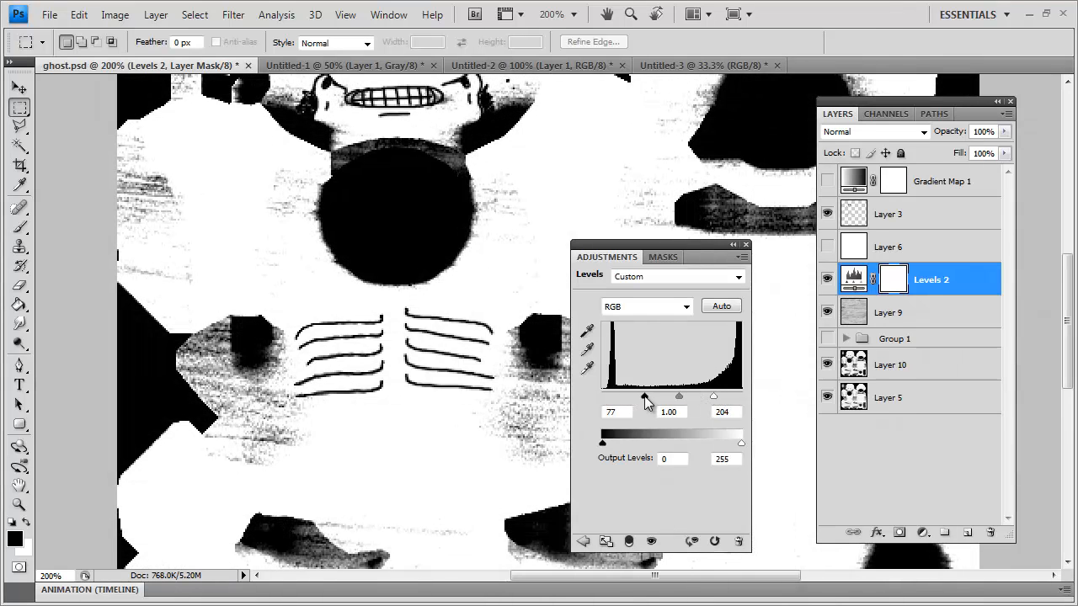
pyautogui.moveTo(714, 395); pyautogui.dragTo(726, 396)
pyautogui.moveTo(644, 396)
pyautogui.mouseDown()
pyautogui.moveTo(703, 396)
pyautogui.moveTo(662, 396)
pyautogui.mouseUp()
pyautogui.hotkey('ctrl', '-')
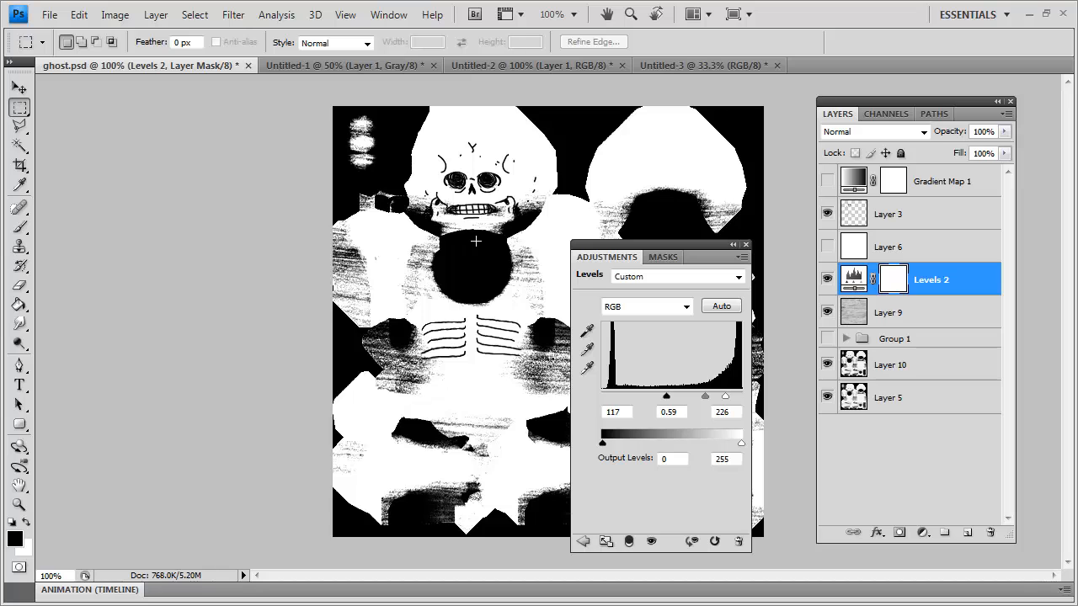
# Save ghost.psd, switch to 3ds Max and examine the updated texture on the skeleton from several angles with the Material Editor open
pyautogui.hotkey('ctrl', 's')
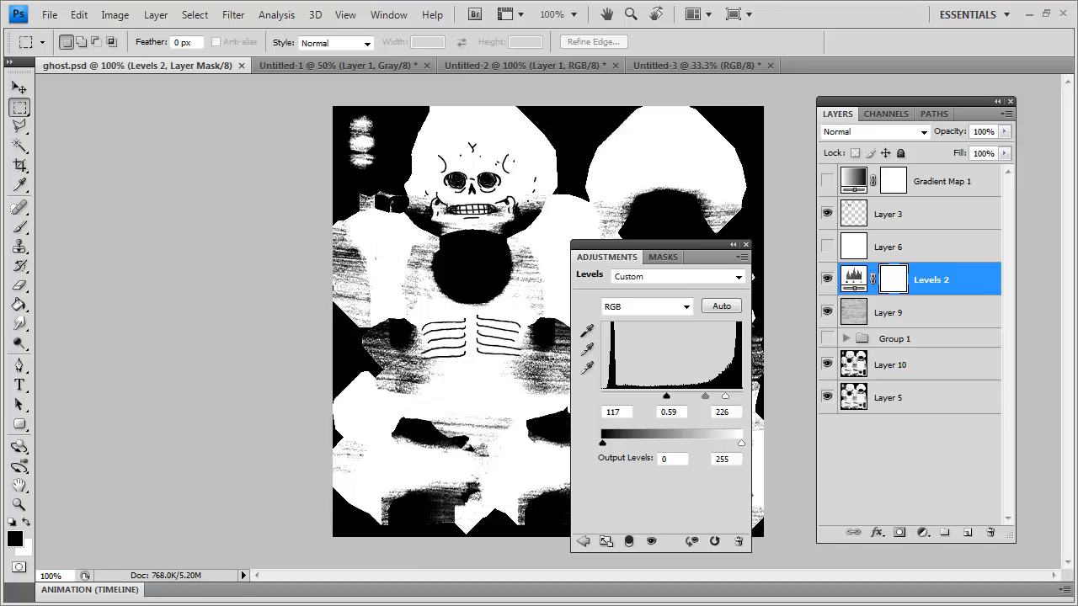
pyautogui.hotkey('alt', 'Tab')
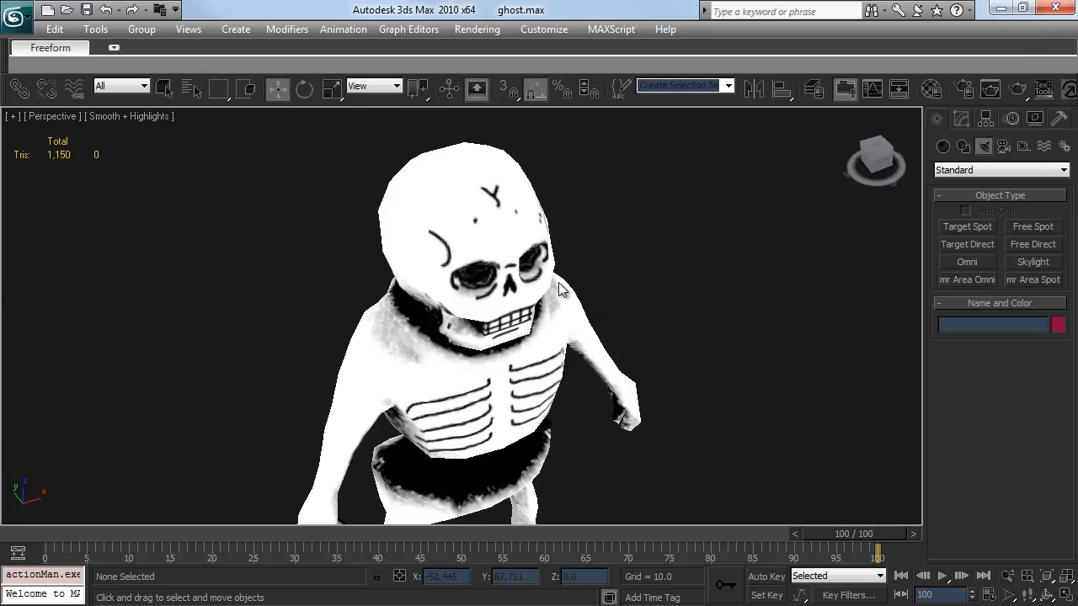
pyautogui.press('m')
pyautogui.scroll(2, 563, 244)
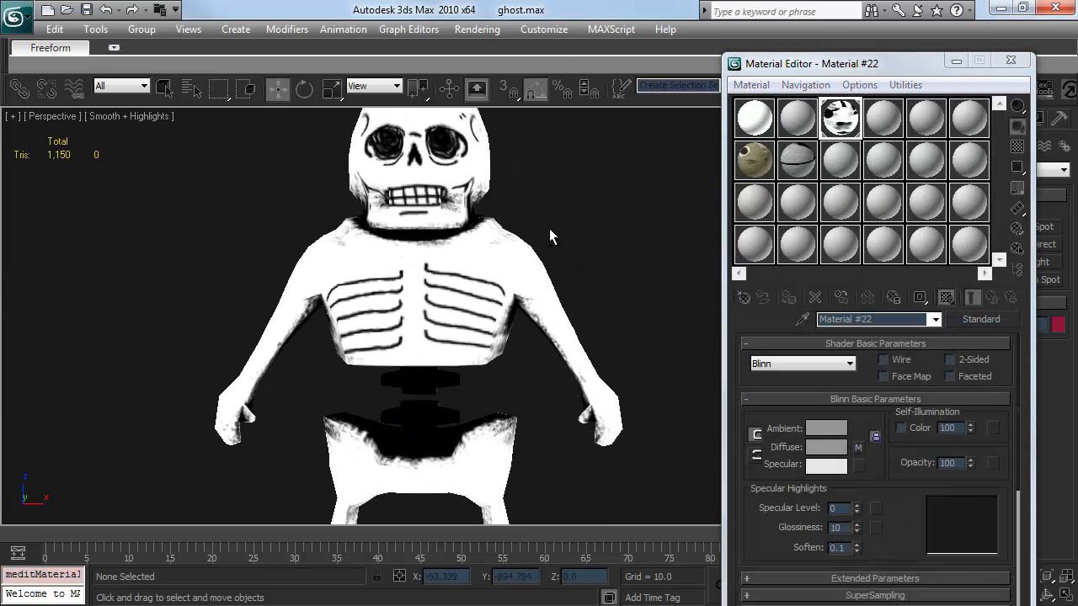
pyautogui.moveTo(550, 236); pyautogui.dragTo(315, 384)
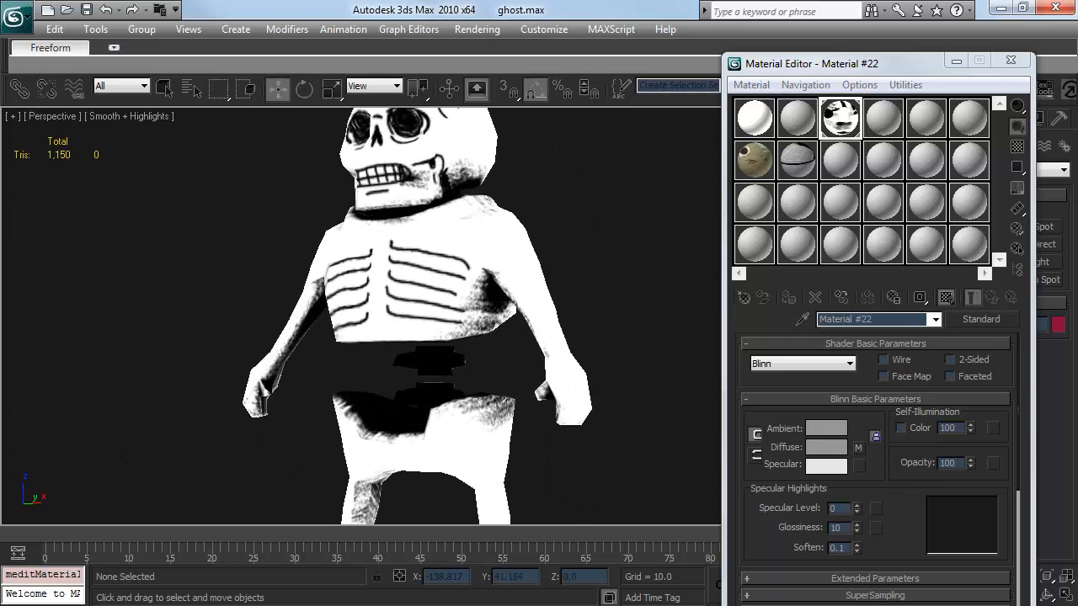
# Switch back to Photoshop, set the Levels 2 input levels to 74, 0.47 and 241, and collapse the adjustment settings
pyautogui.hotkey('alt', 'Tab')
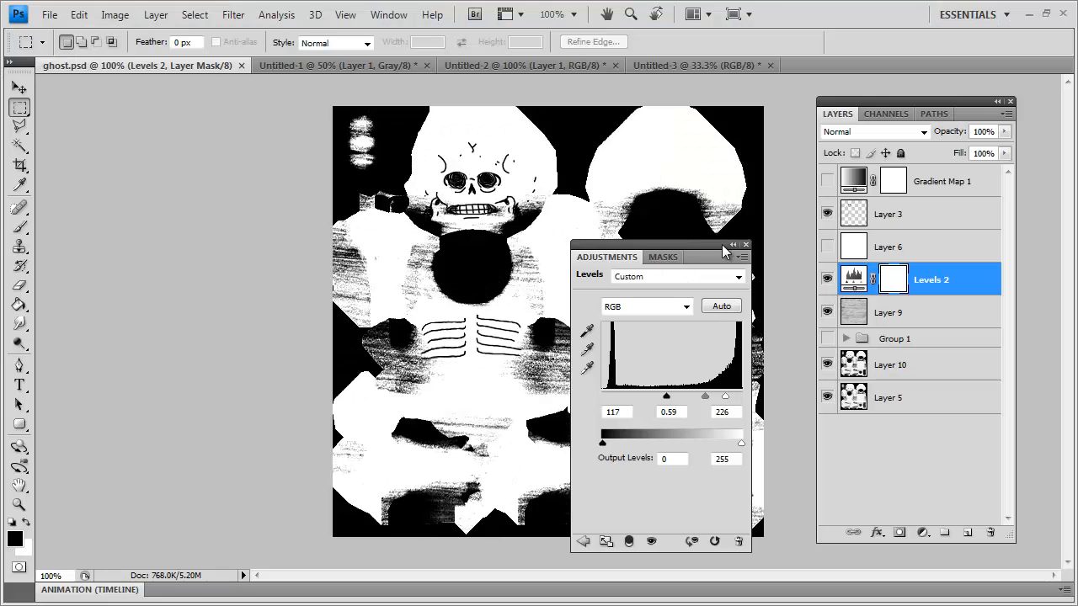
pyautogui.moveTo(666, 396); pyautogui.dragTo(734, 400)
pyautogui.moveTo(651, 398); pyautogui.dragTo(649, 398)
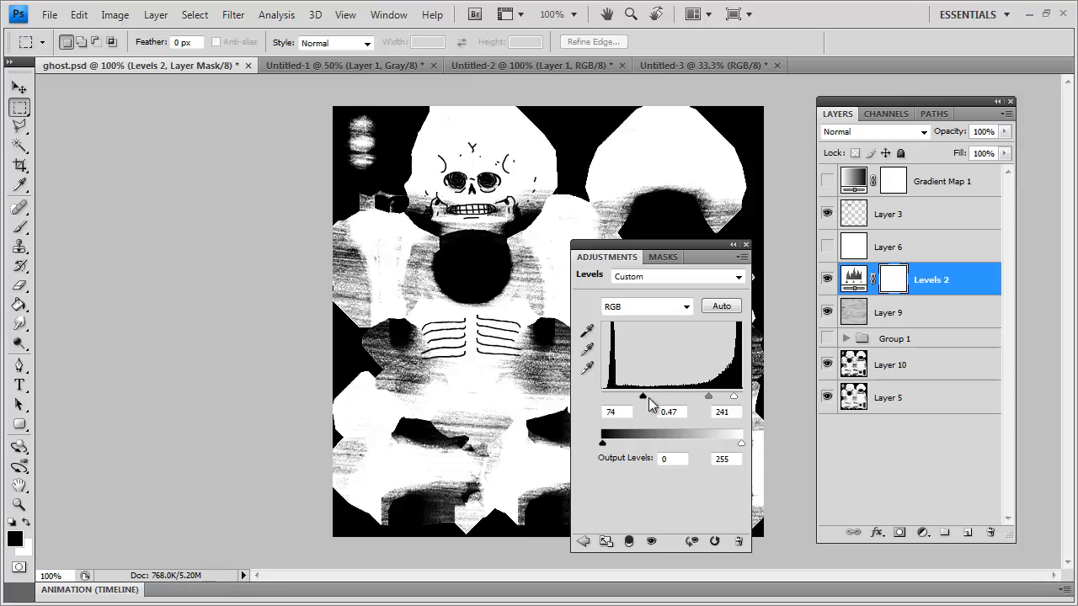
pyautogui.click(733, 244)
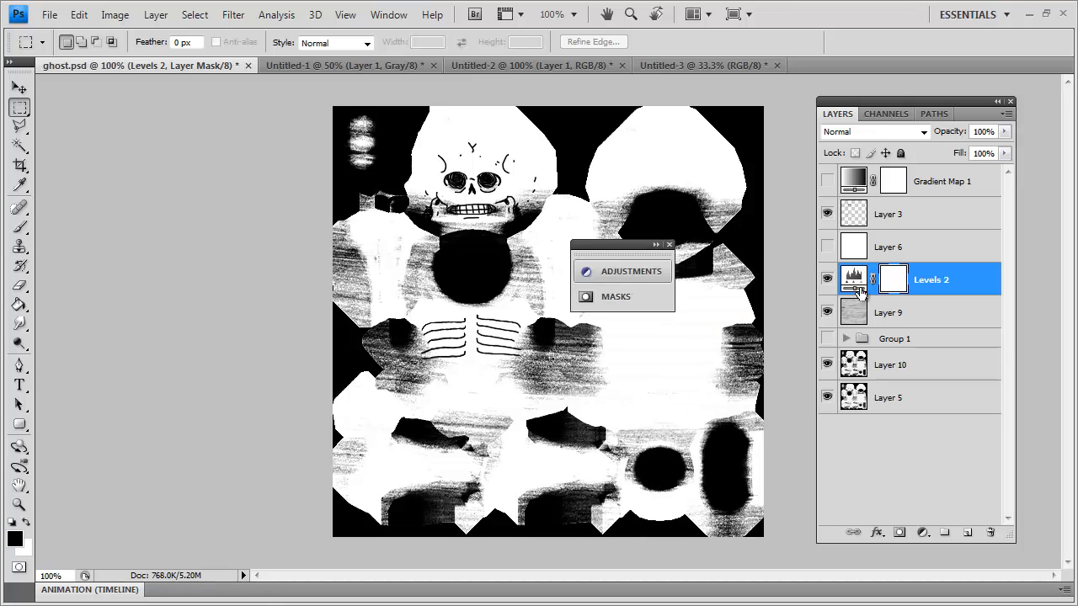
# Move Group 1 above Layer 3 and place Levels 2, Layer 9 and Layer 10 in a new group below Layer 6
pyautogui.click(889, 340)
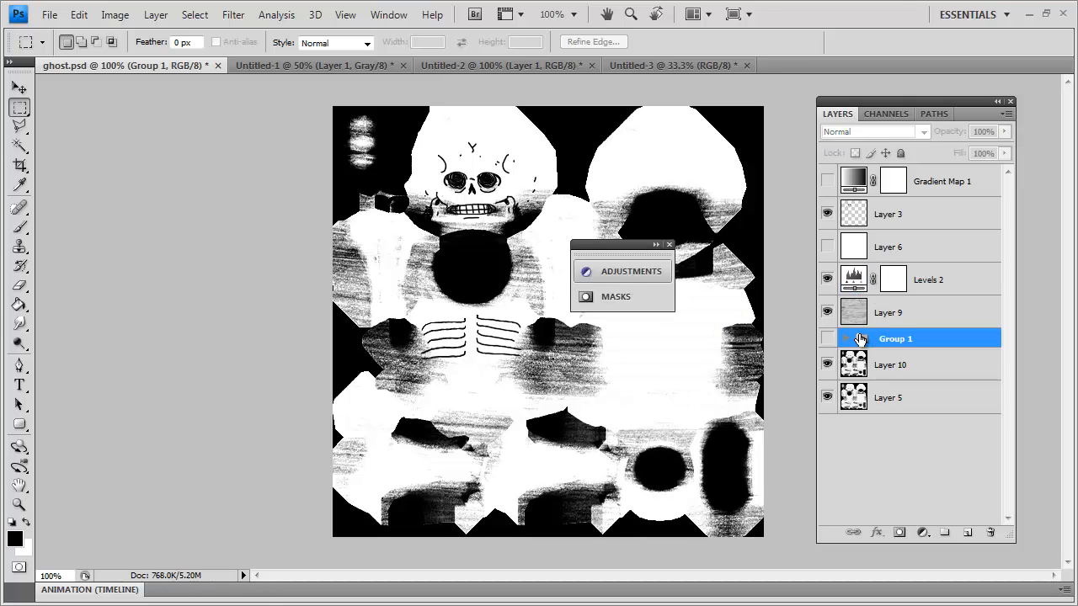
pyautogui.moveTo(865, 340); pyautogui.dragTo(868, 202)
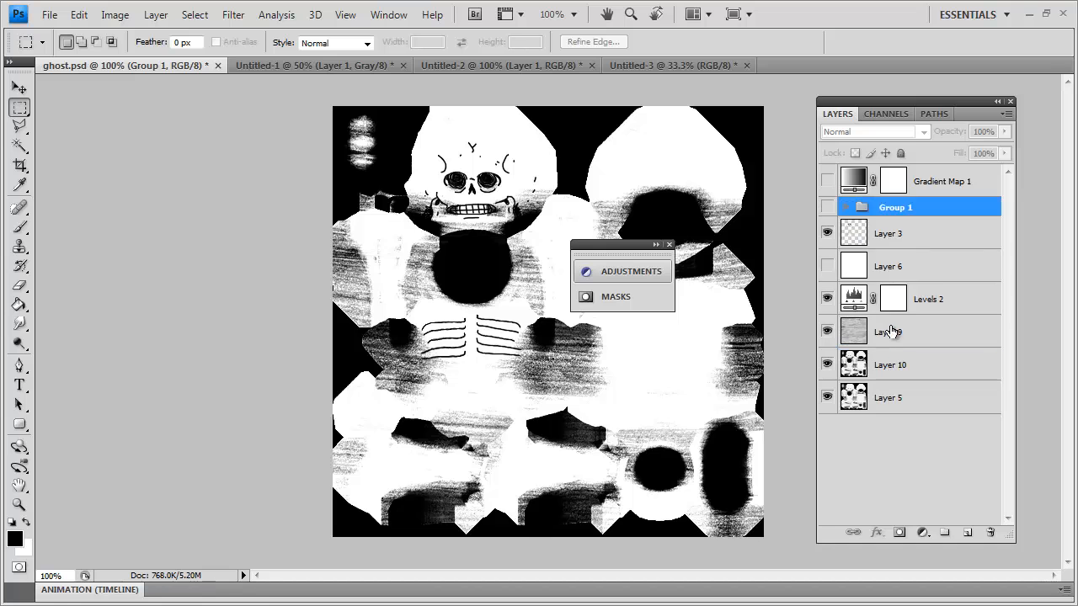
pyautogui.click(938, 297)
pyautogui.click(945, 532)
pyautogui.click(938, 318)
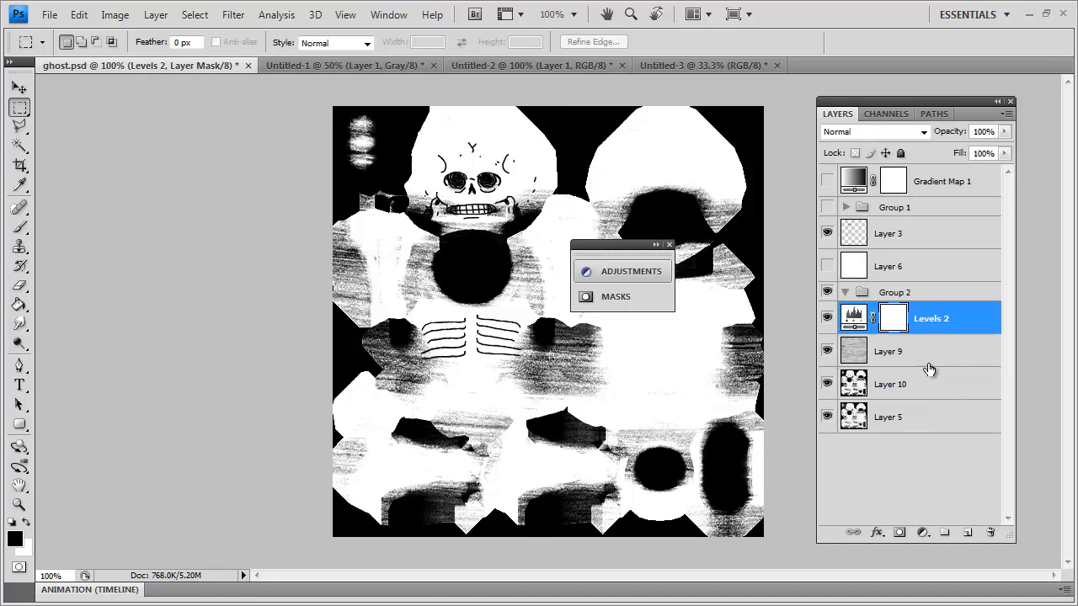
pyautogui.keyDown('shift'); pyautogui.click(925, 382); pyautogui.keyUp('shift')
pyautogui.moveTo(939, 309); pyautogui.dragTo(918, 292)
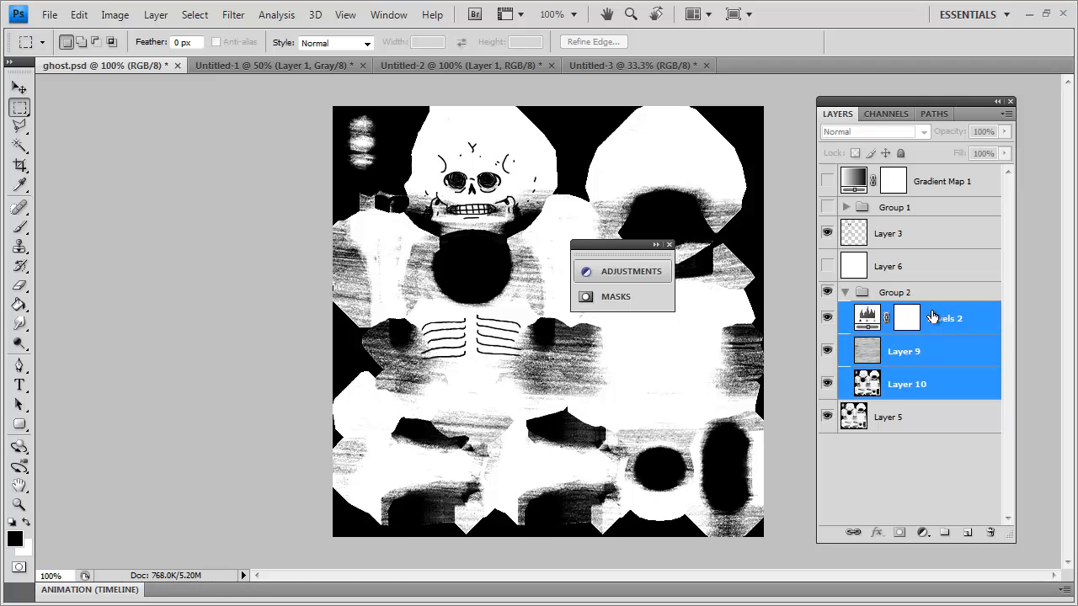
pyautogui.click(936, 318)
pyautogui.click(156, 15)
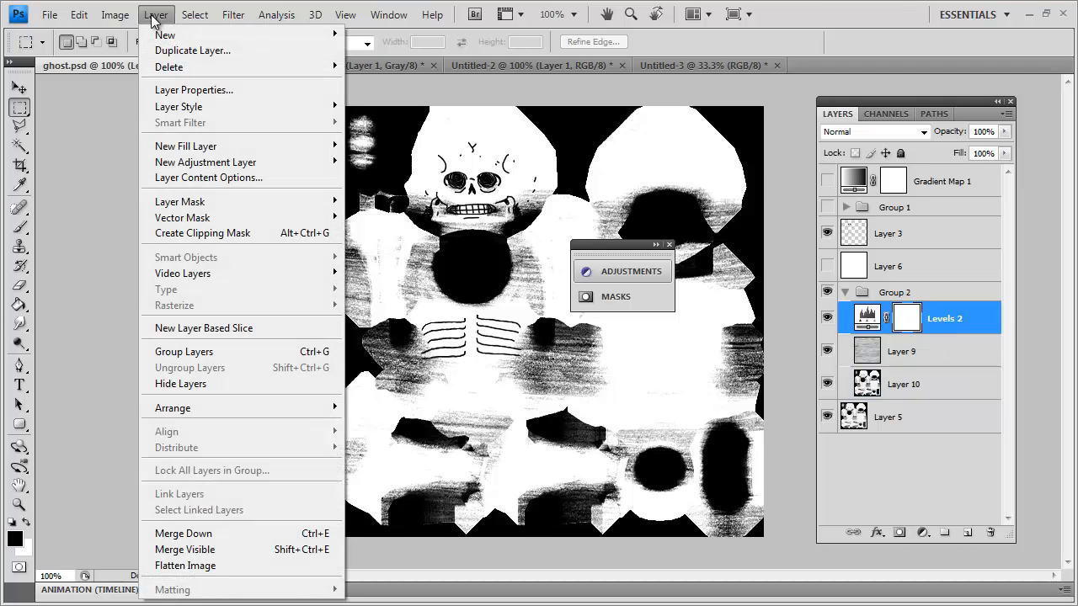
# Toggle Layer 3's visibility to check its line drawing, and move the layer into Group 2 above Levels 2
pyautogui.moveTo(207, 165)
pyautogui.click(902, 238)
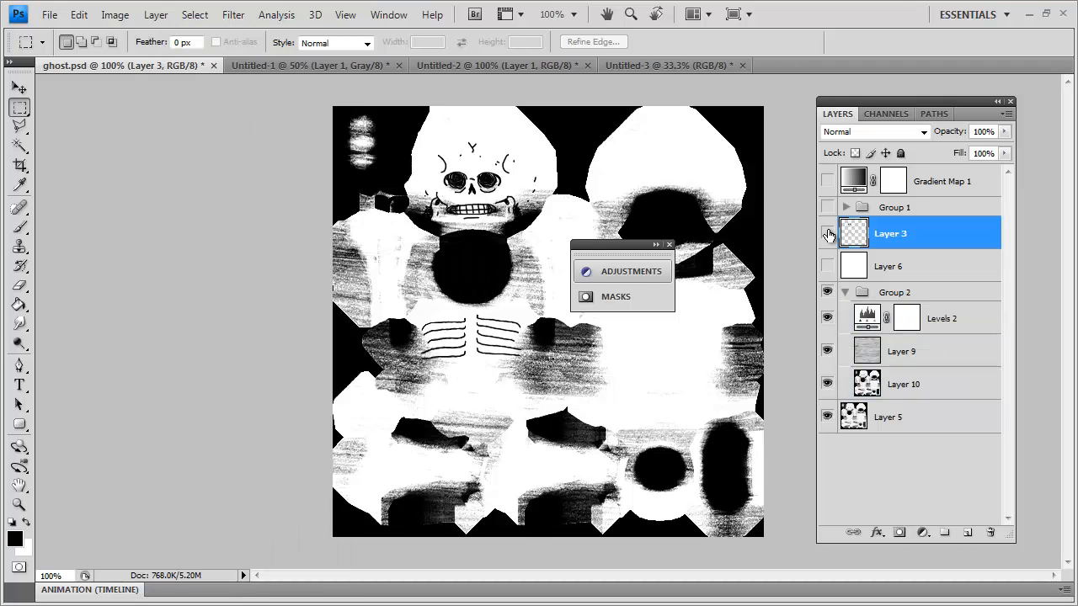
pyautogui.click(829, 235)
pyautogui.click(829, 235)
pyautogui.click(829, 235)
pyautogui.click(829, 235)
pyautogui.click(829, 235)
pyautogui.click(828, 235)
pyautogui.moveTo(924, 236); pyautogui.dragTo(942, 308)
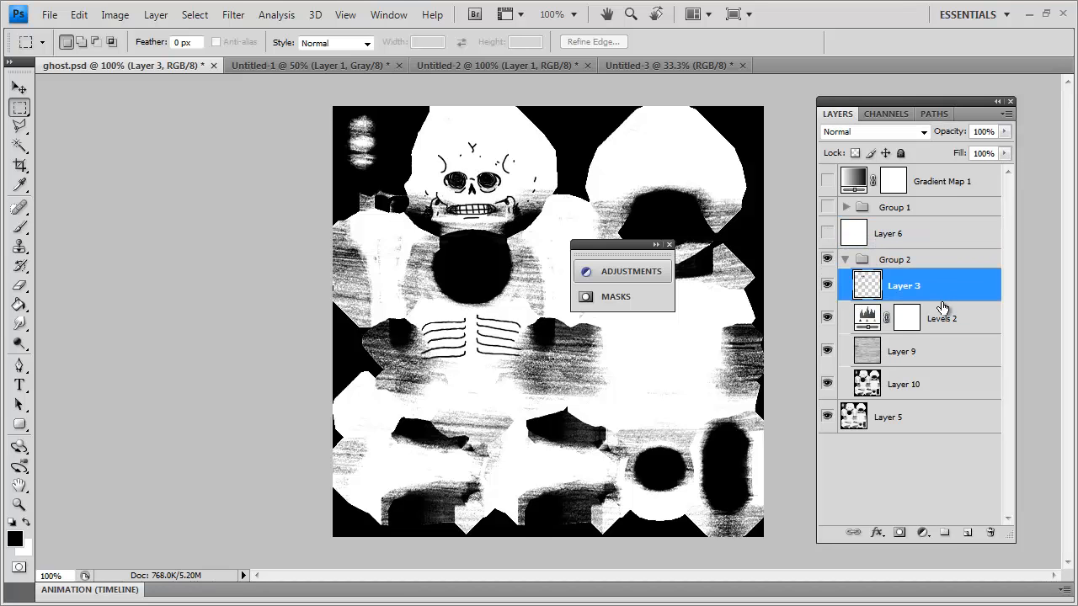
# Add a Gradient Map adjustment layer directly above Layer 3 inside Group 2
pyautogui.click(164, 15)
pyautogui.moveTo(270, 162)
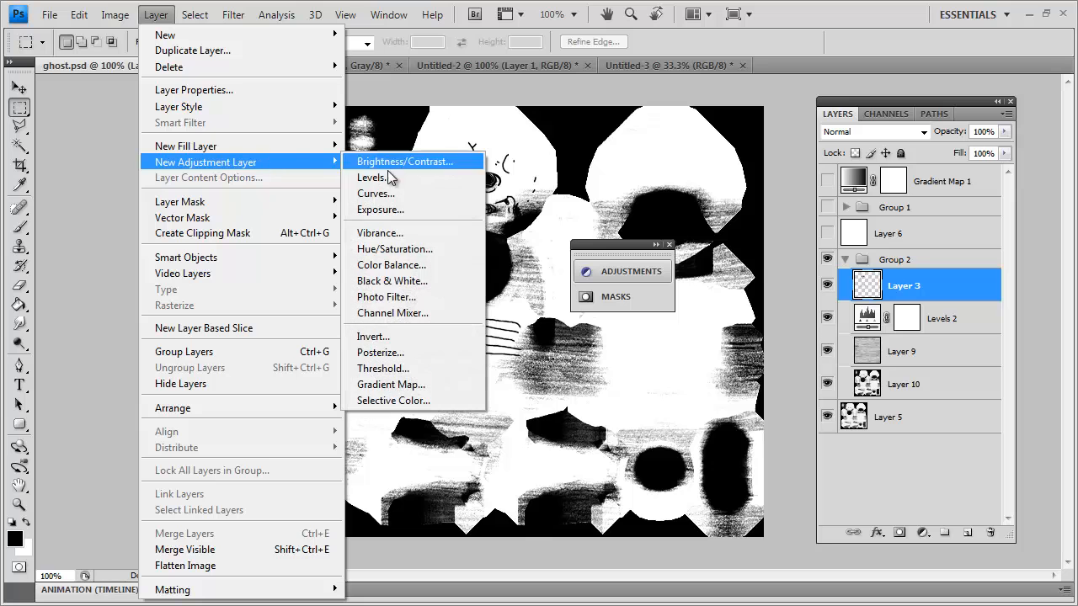
pyautogui.click(392, 385)
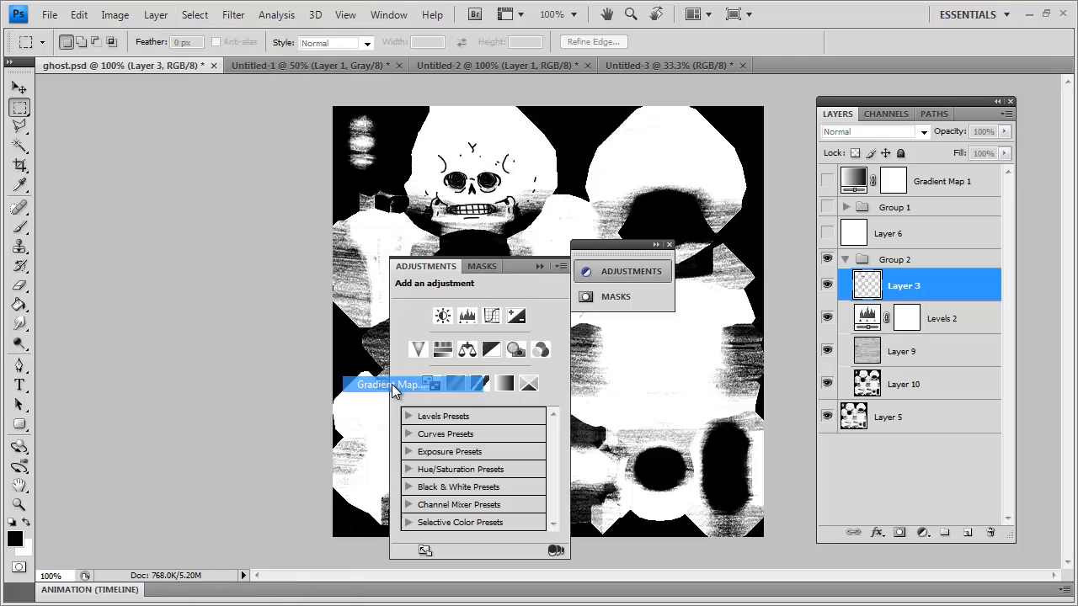
pyautogui.click(694, 232)
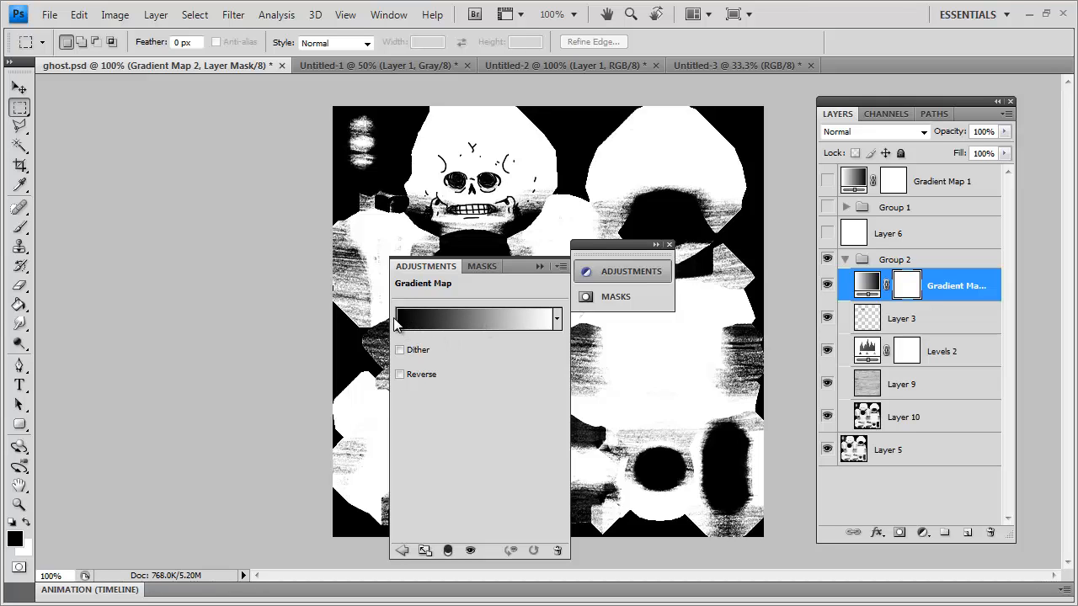
# Try several preset gradients on the new Gradient Map and apply the Violet, Green, Orange preset
pyautogui.click(471, 316)
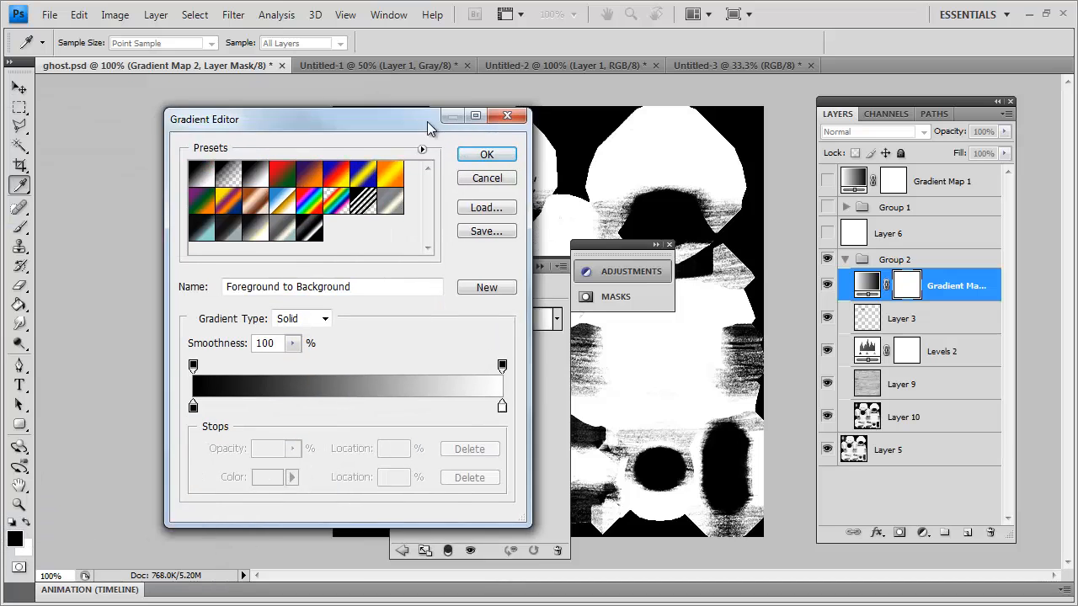
pyautogui.moveTo(419, 170); pyautogui.dragTo(272, 172)
pyautogui.click(135, 239)
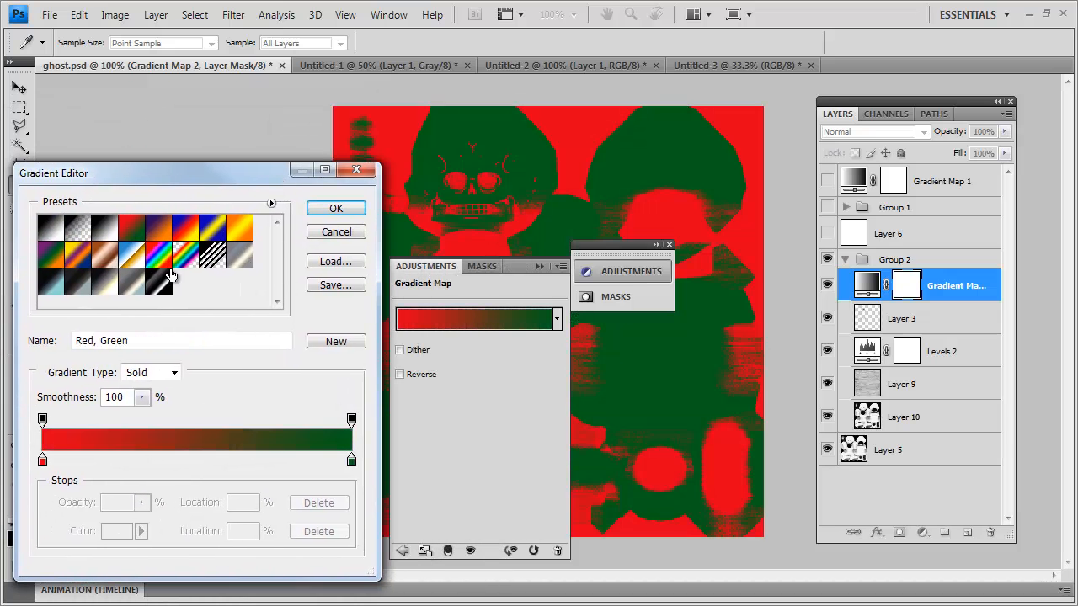
pyautogui.click(160, 229)
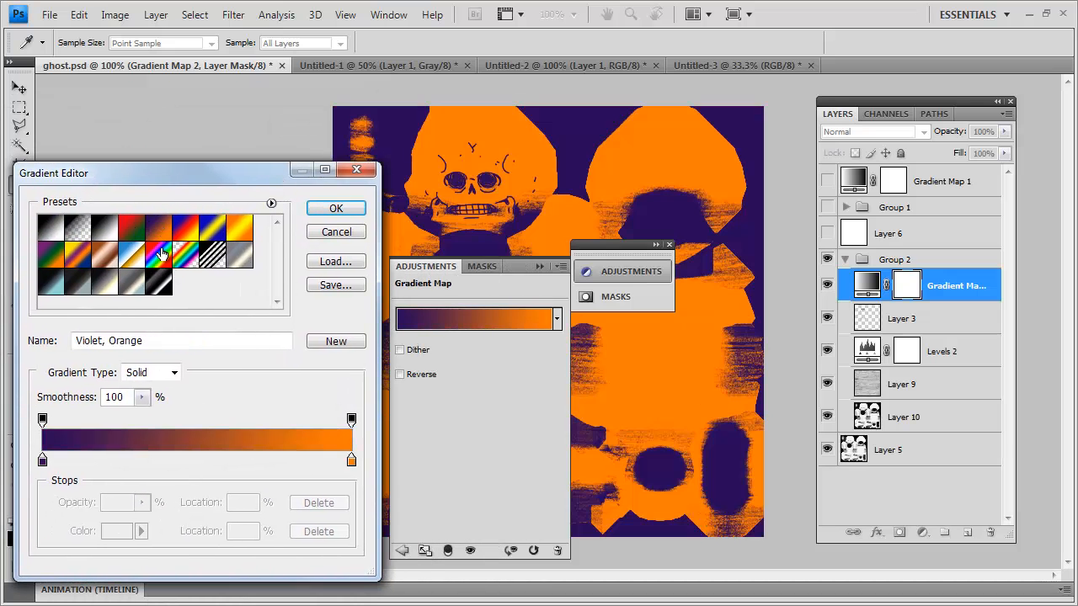
pyautogui.click(189, 227)
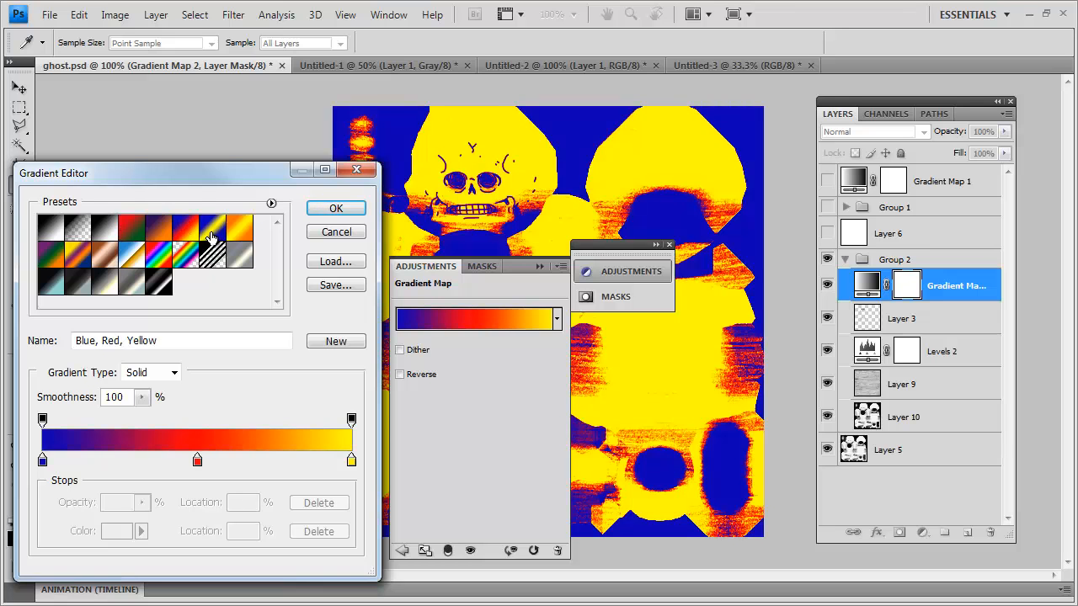
pyautogui.click(211, 239)
pyautogui.click(238, 236)
pyautogui.click(175, 232)
pyautogui.click(69, 263)
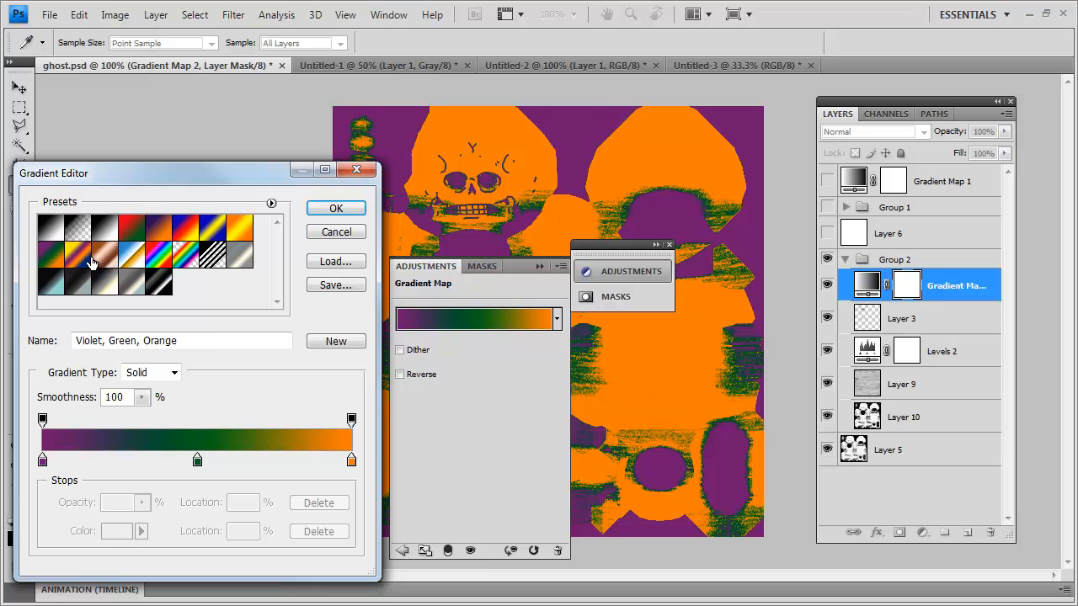
pyautogui.click(78, 257)
pyautogui.click(52, 260)
pyautogui.click(105, 255)
pyautogui.click(51, 257)
pyautogui.click(341, 210)
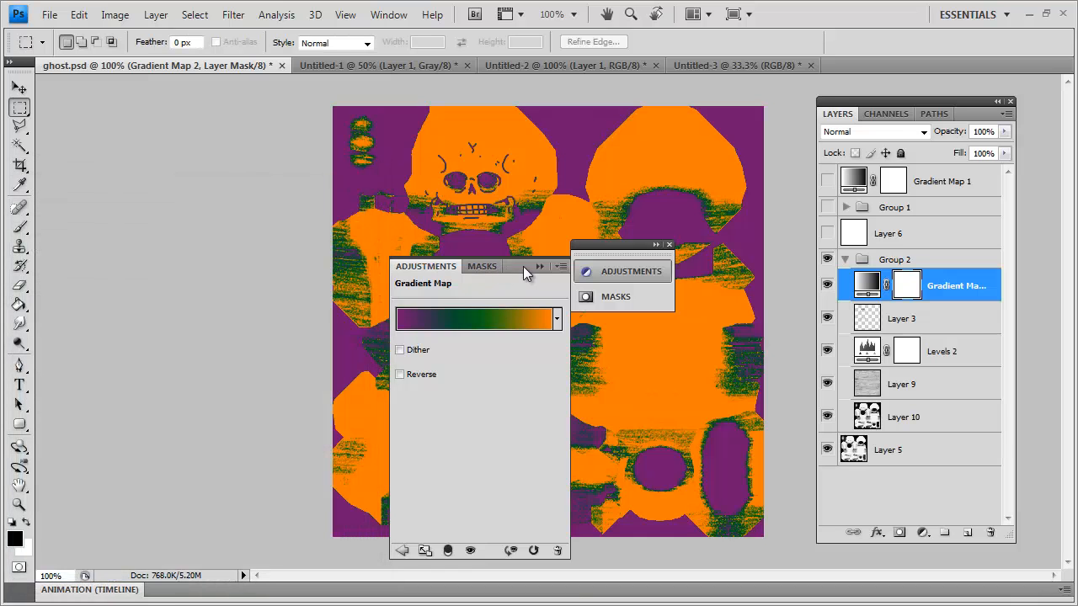
# Move the adjustment settings off the artwork, compare the texture with and without the new Gradient Map, and save ghost.psd
pyautogui.moveTo(523, 266); pyautogui.dragTo(164, 176)
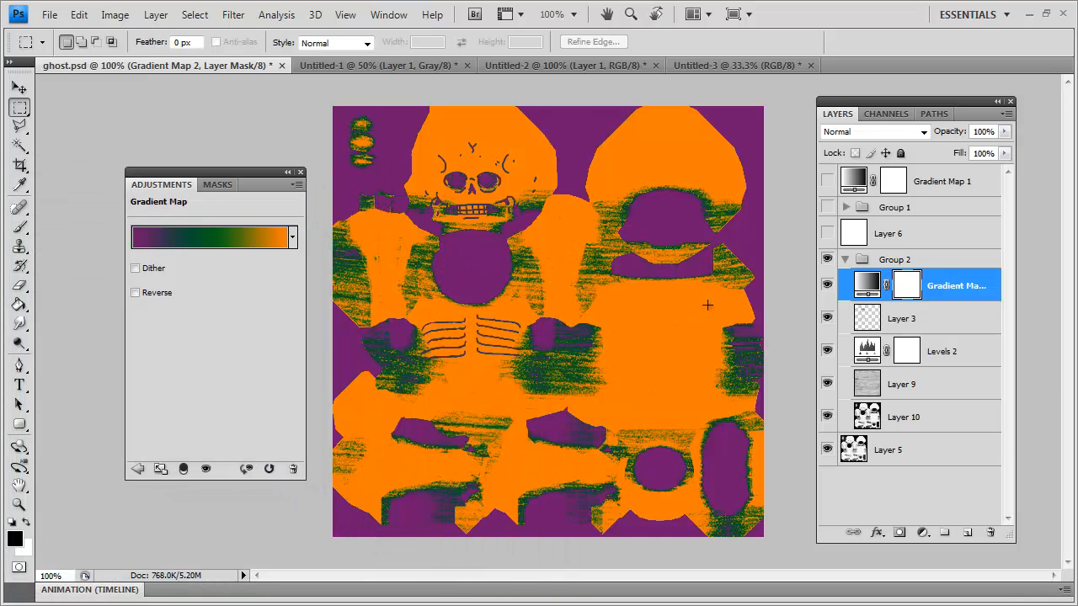
pyautogui.click(828, 285)
pyautogui.click(827, 285)
pyautogui.click(828, 285)
pyautogui.click(828, 286)
pyautogui.hotkey('ctrl', 's')
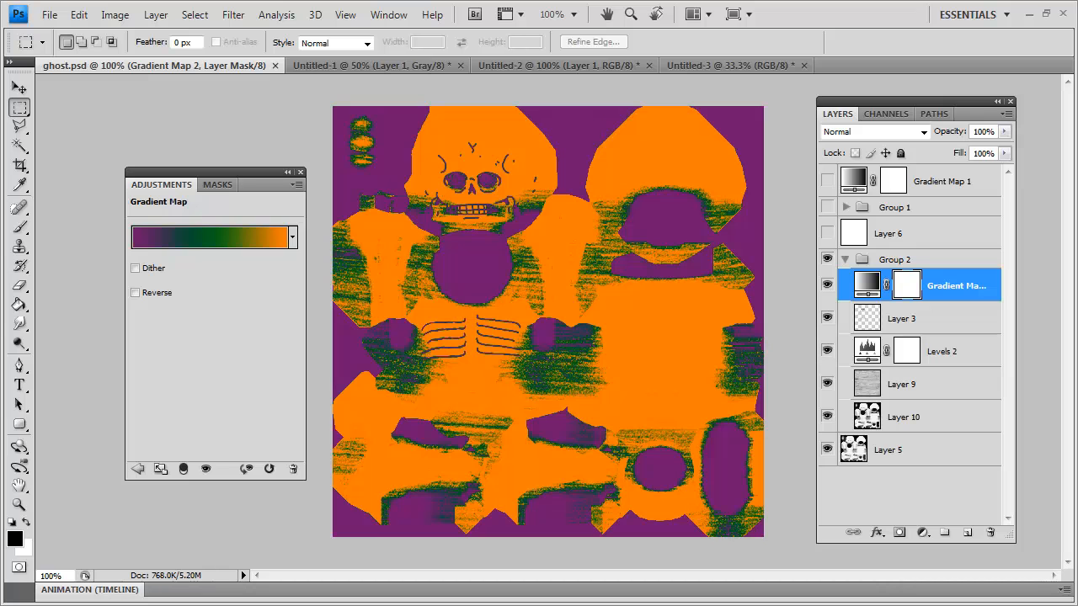
# Switch to 3ds Max and examine the recoloured skeleton from different angles and distances without the Material Editor covering it
pyautogui.hotkey('alt', 'Tab')
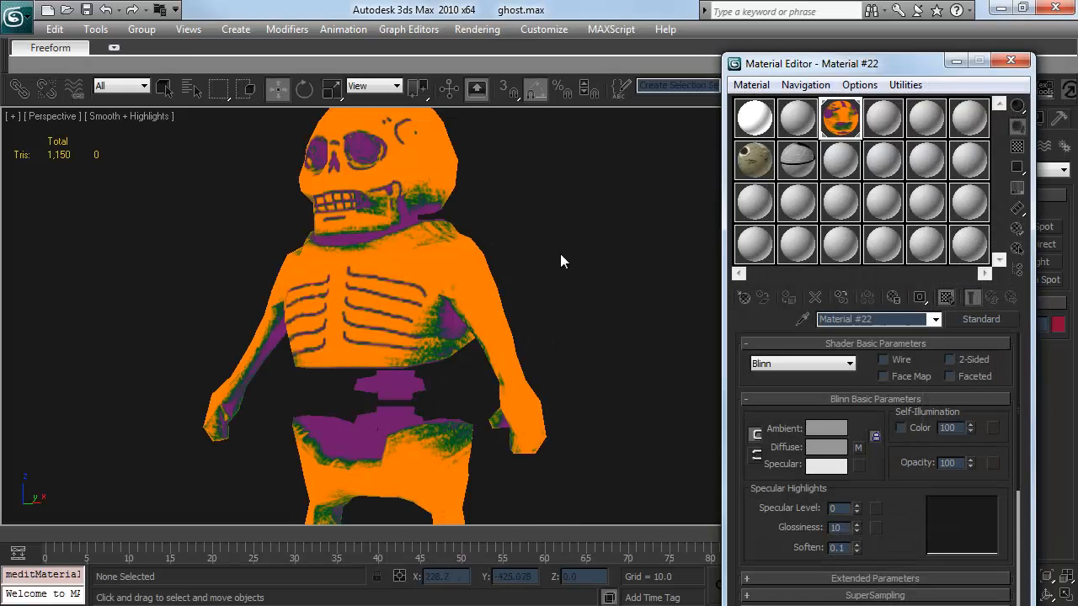
pyautogui.press('m')
pyautogui.scroll(-3, 522, 227)
pyautogui.moveTo(516, 222); pyautogui.dragTo(570, 271)
pyautogui.scroll(4, 686, 253)
pyautogui.scroll(-3, 583, 268)
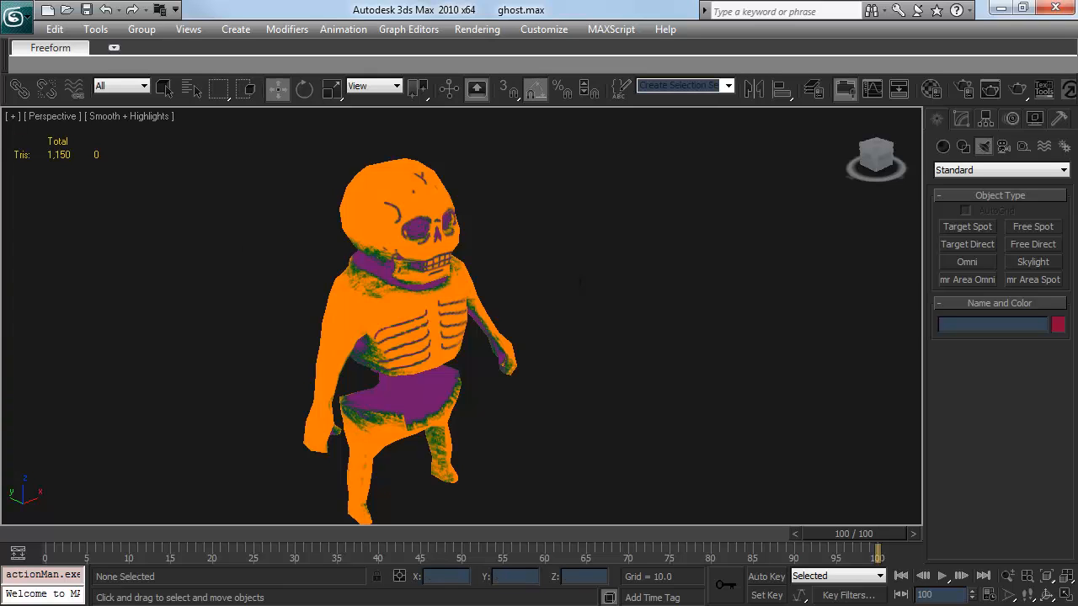
pyautogui.press('m')
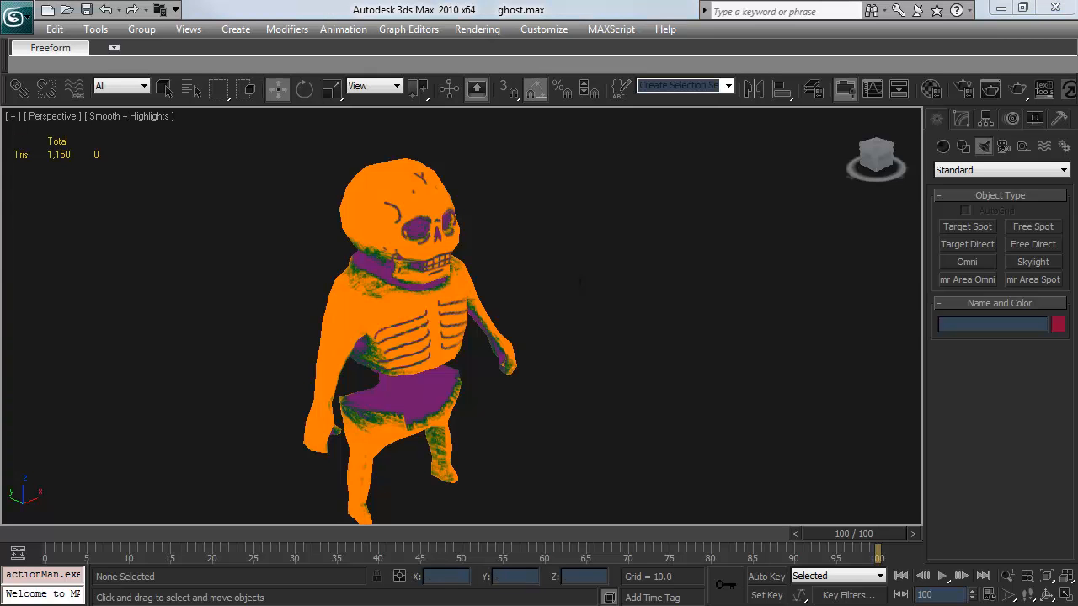
# Switch back to Photoshop, collapse Group 2 and duplicate it as Group 2 copy within ghost.psd
pyautogui.hotkey('alt', 'Tab')
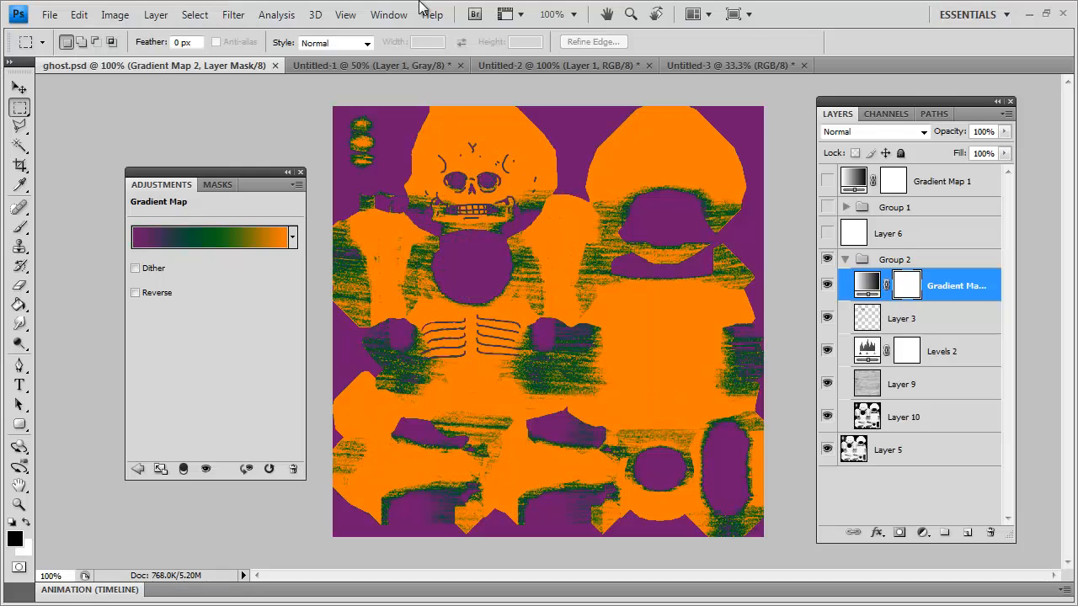
pyautogui.click(918, 263)
pyautogui.click(845, 259)
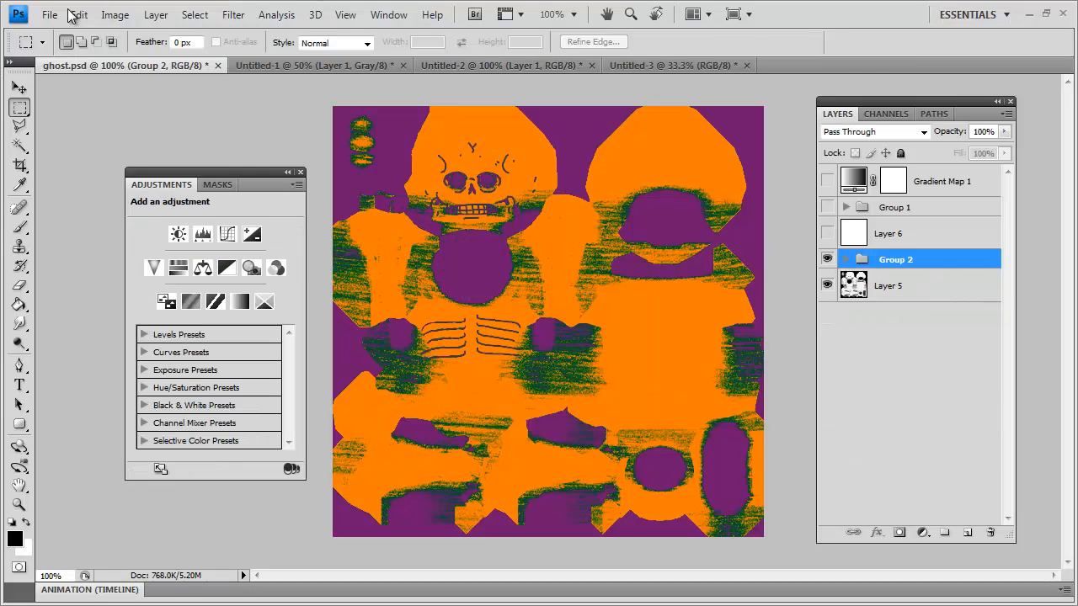
pyautogui.click(135, 17)
pyautogui.moveTo(211, 20)
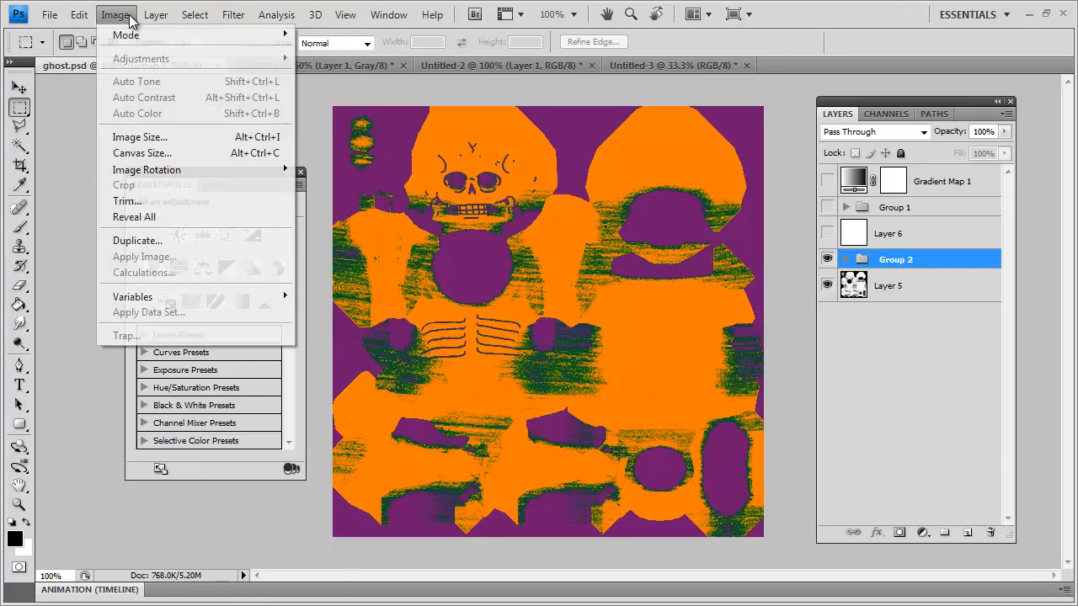
pyautogui.moveTo(156, 15)
pyautogui.click(194, 50)
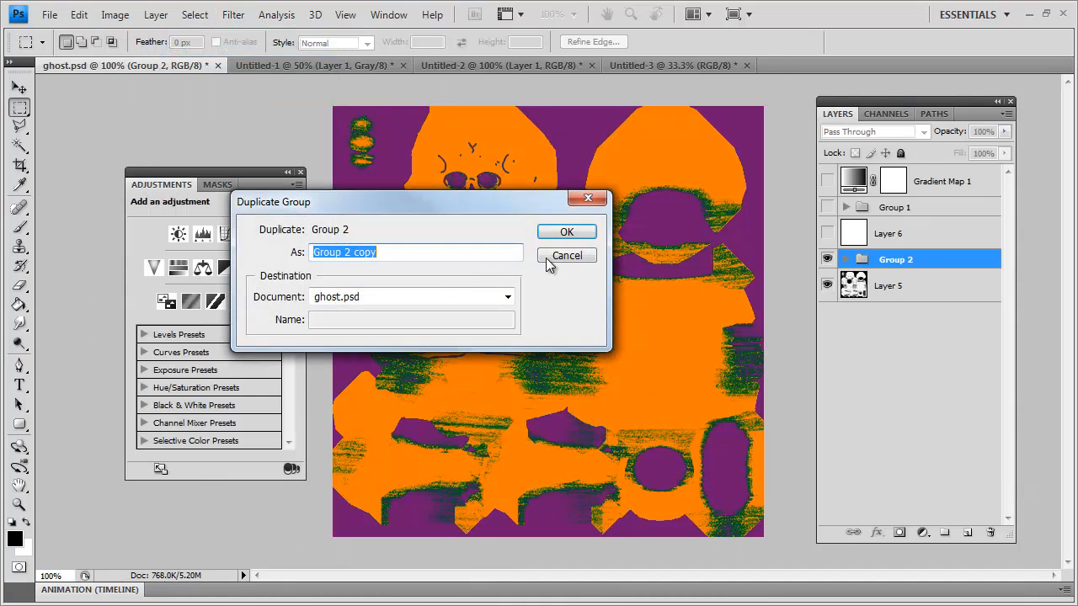
pyautogui.press('Return')
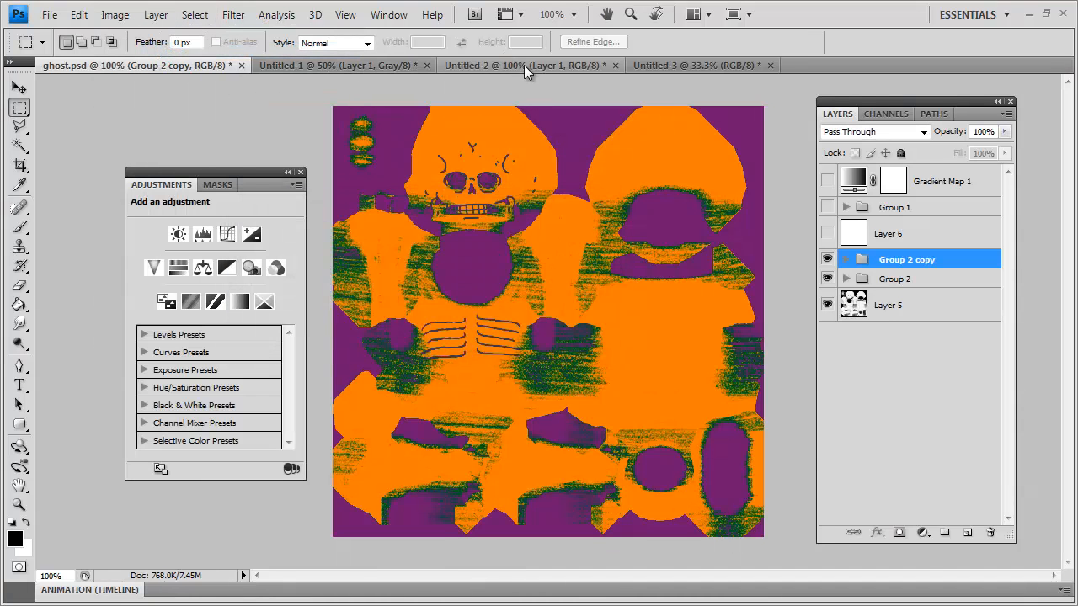
# Copy the entire line-stroke drawing from the Untitled-2 document and return to ghost.psd
pyautogui.click(524, 65)
pyautogui.hotkey('ctrl', '-')
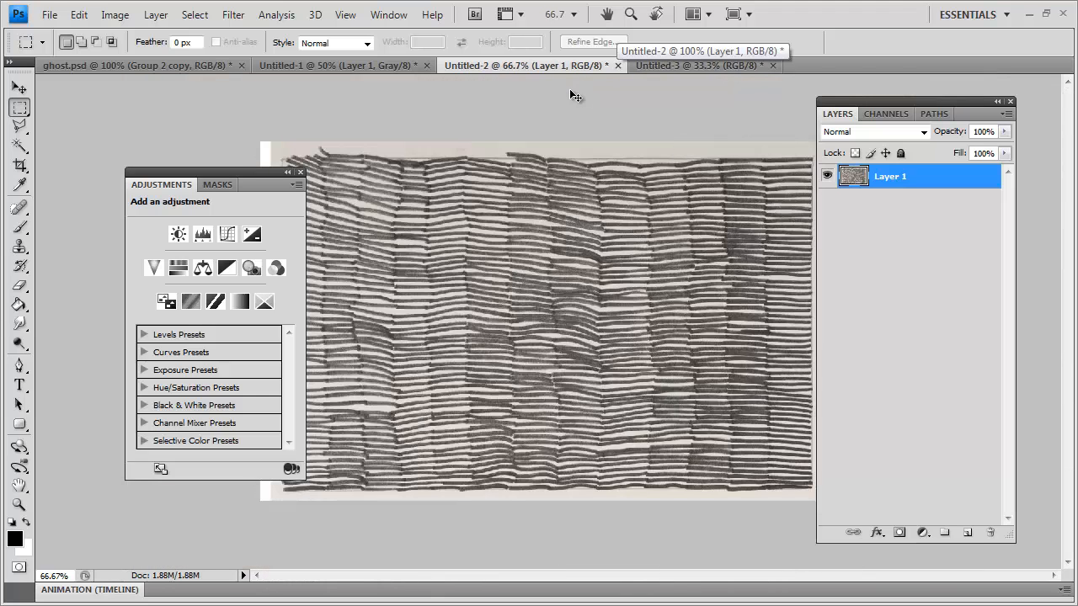
pyautogui.hotkey('ctrl', 'a')
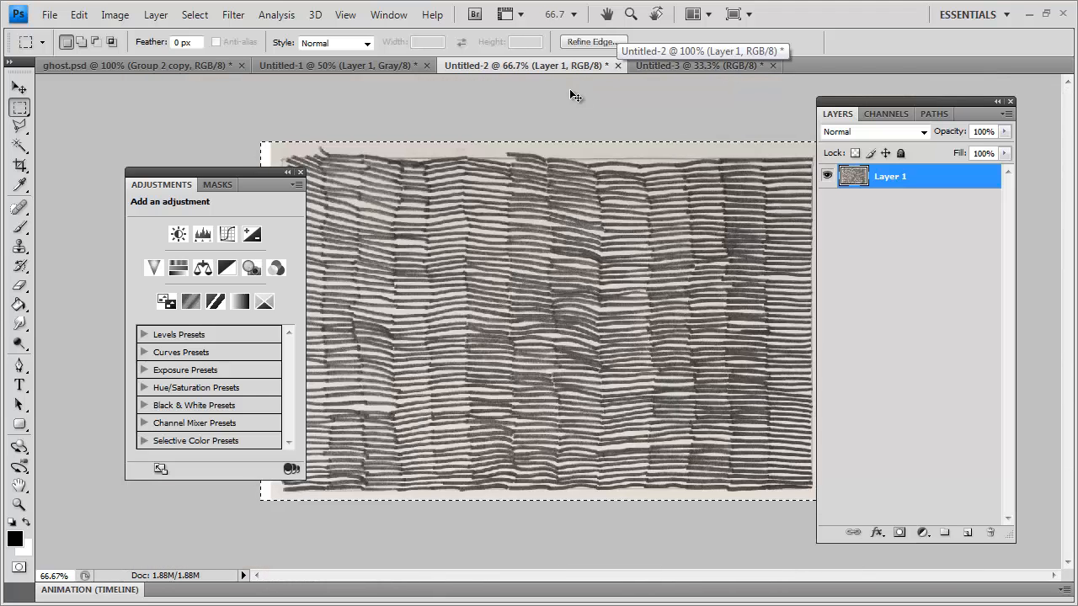
pyautogui.click(103, 67)
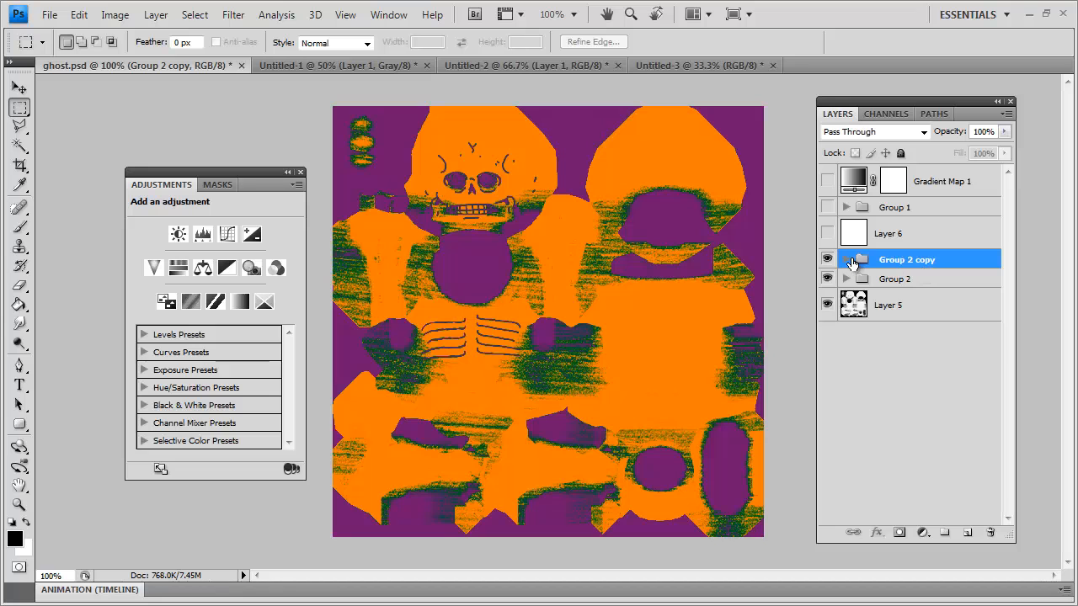
# Hide Layer 9 copy in Group 2 copy and paste the line strokes above Layer 10 copy with the Overlay blend mode
pyautogui.click(845, 259)
pyautogui.click(897, 391)
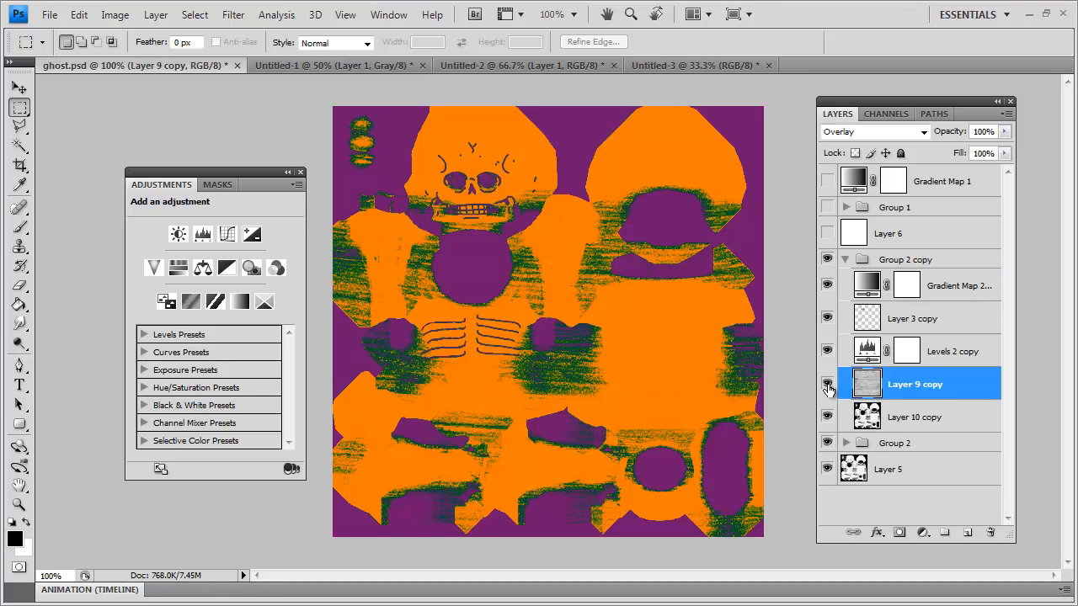
pyautogui.click(827, 384)
pyautogui.click(900, 420)
pyautogui.hotkey('ctrl', 'v')
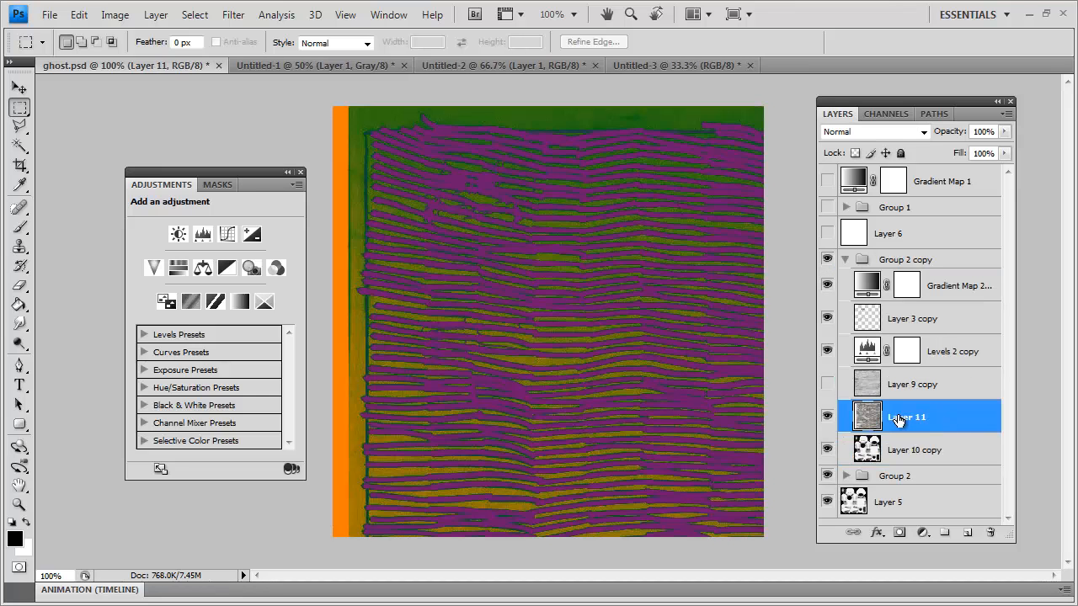
pyautogui.click(876, 132)
pyautogui.click(862, 354)
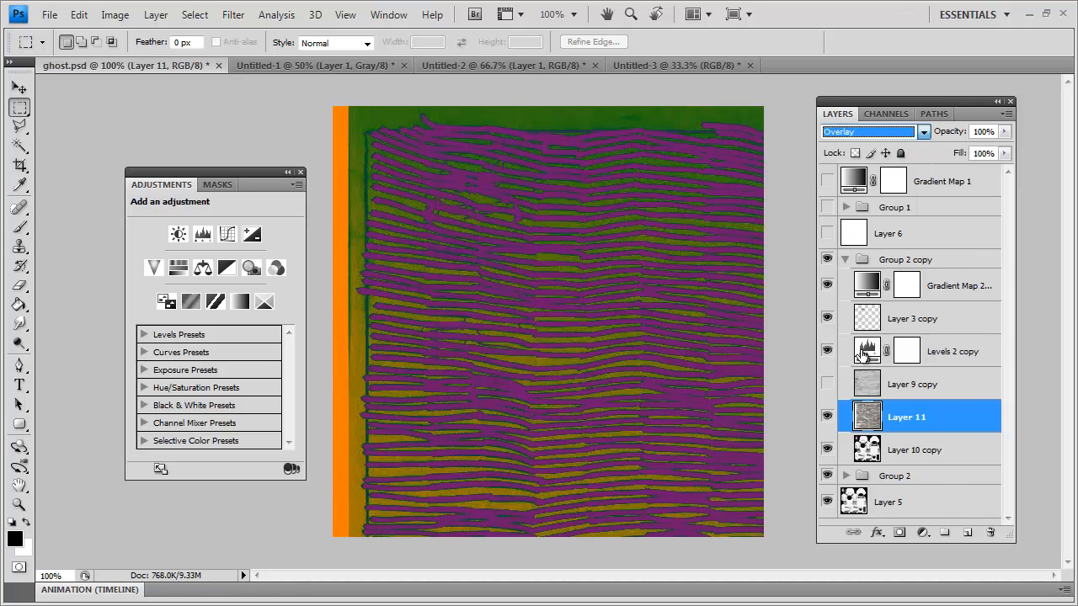
# Scale the pasted stroke layer proportionally to 37.9%, shift it down to Y 163.3 px, and apply the transformation
pyautogui.hotkey('ctrl', '-')
pyautogui.click(78, 14)
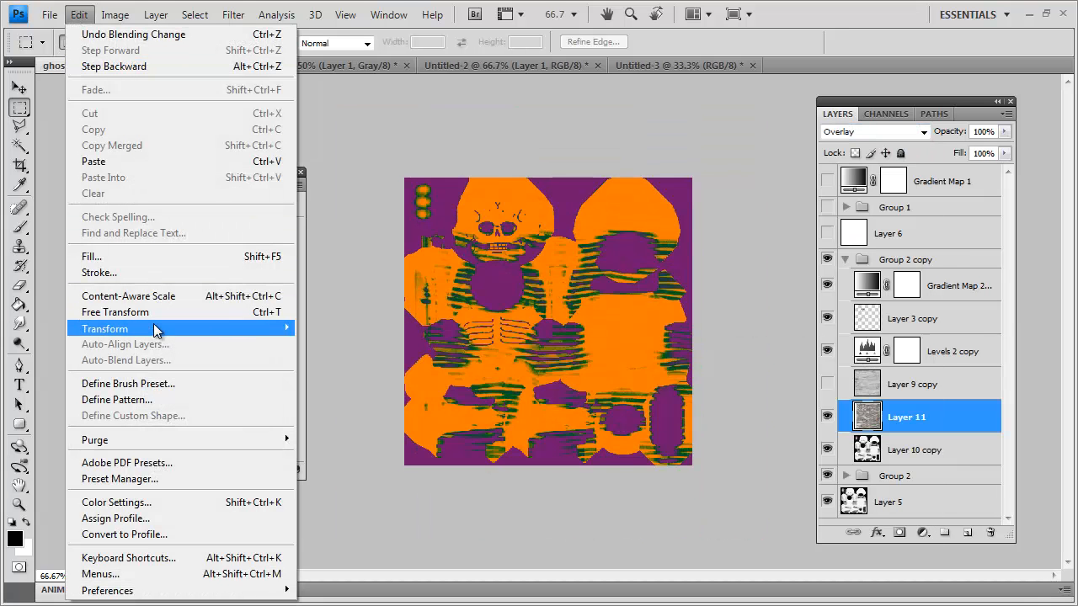
pyautogui.moveTo(154, 330)
pyautogui.click(371, 349)
pyautogui.hotkey('ctrl', '-')
pyautogui.hotkey('ctrl', '-')
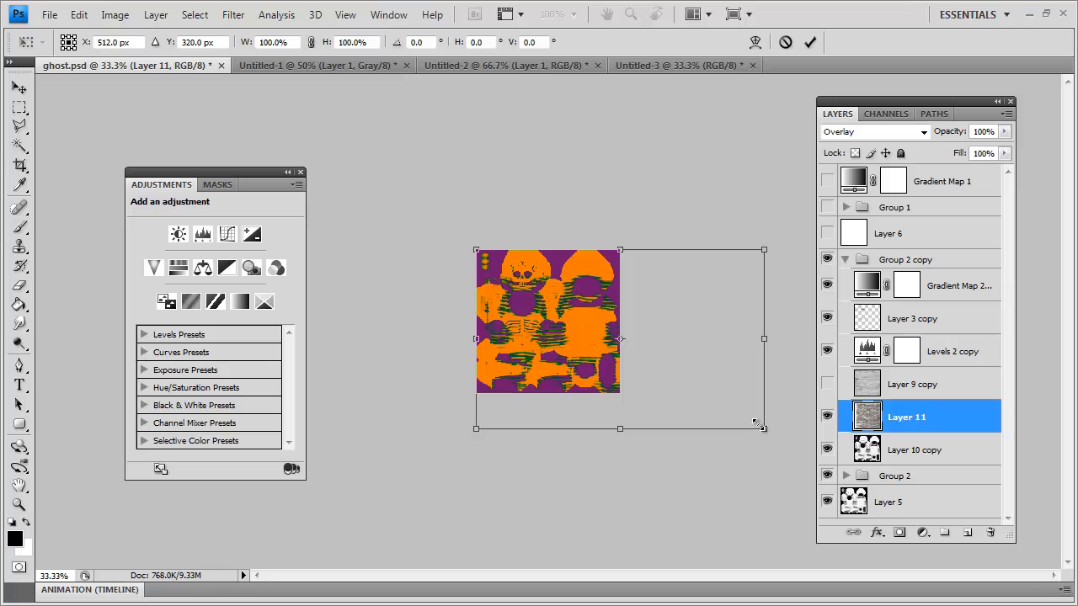
pyautogui.moveTo(757, 423); pyautogui.dragTo(613, 336)
pyautogui.hotkey('ctrl', '+')
pyautogui.hotkey('ctrl', '+')
pyautogui.hotkey('ctrl', '+')
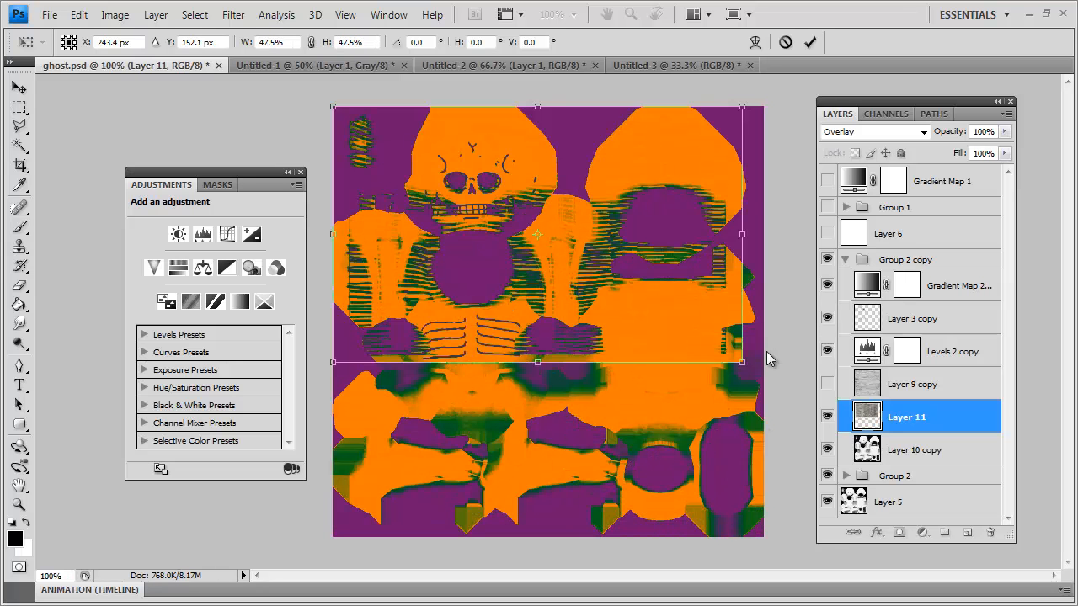
pyautogui.moveTo(735, 357); pyautogui.dragTo(659, 310)
pyautogui.moveTo(505, 238); pyautogui.dragTo(506, 272)
pyautogui.click(20, 108)
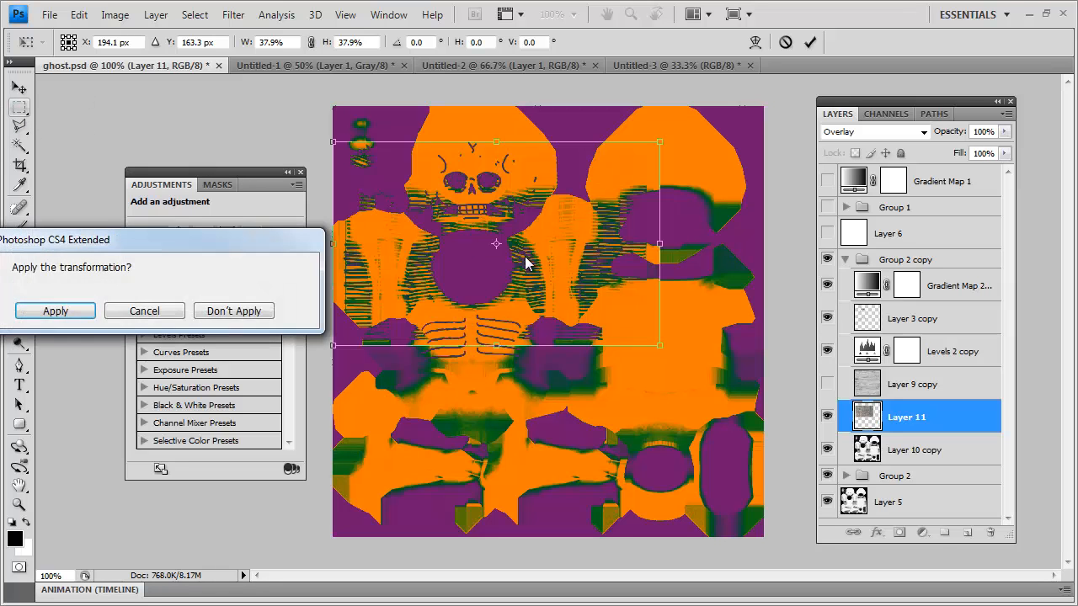
pyautogui.click(71, 313)
# Use the Clone Stamp on Layer 11 to extend the line strokes over the uncovered areas of the whole texture
pyautogui.click(20, 246)
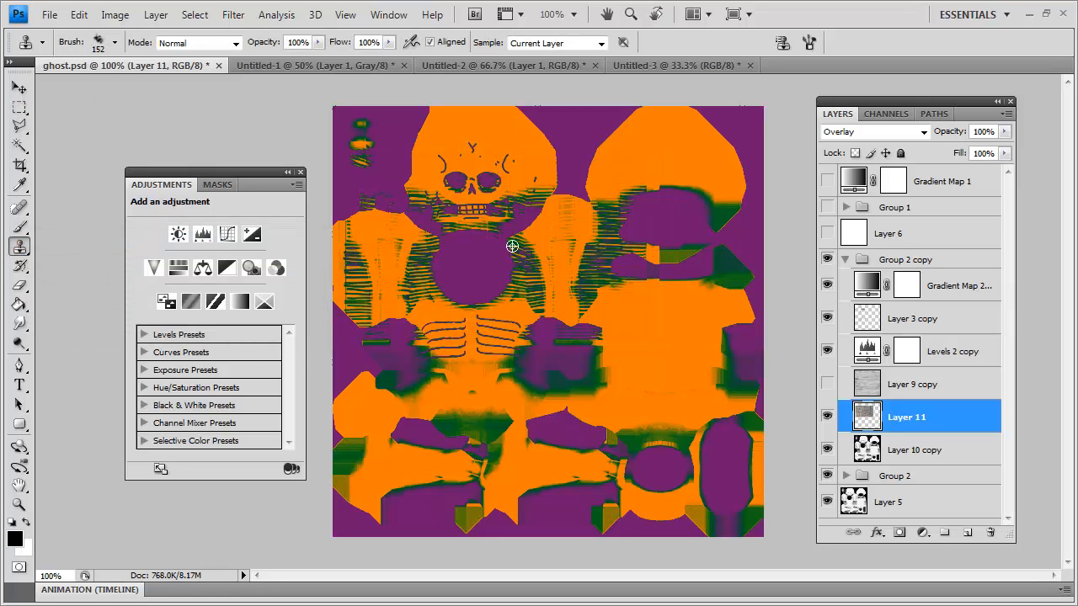
pyautogui.moveTo(332, 171); pyautogui.dragTo(335, 112)
pyautogui.keyDown('alt'); pyautogui.click(446, 254); pyautogui.keyUp('alt')
pyautogui.moveTo(389, 192); pyautogui.dragTo(378, 113)
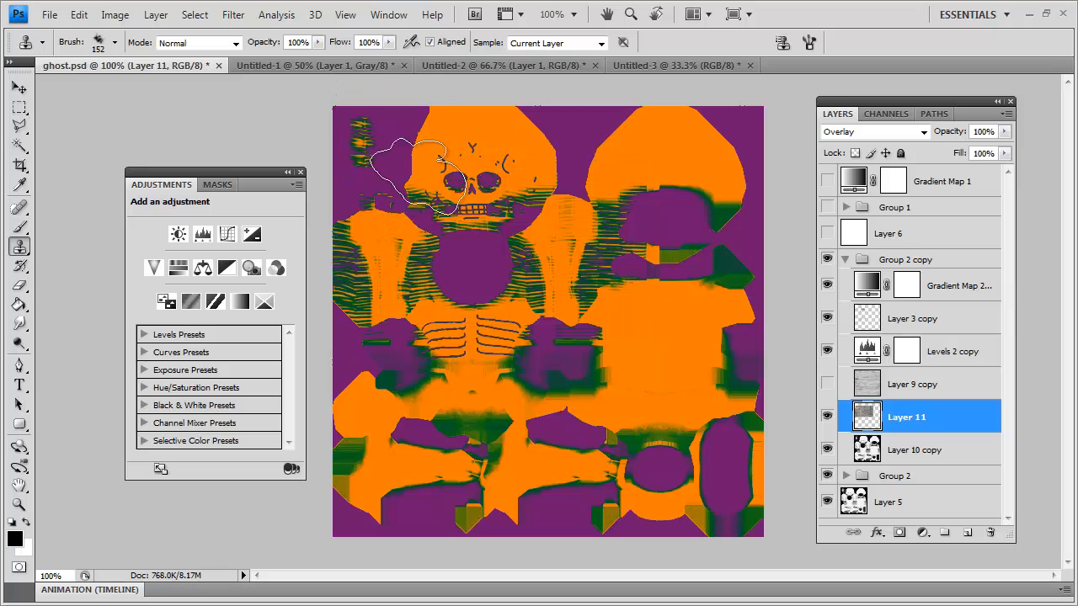
pyautogui.moveTo(453, 184); pyautogui.dragTo(361, 149)
pyautogui.keyDown('alt'); pyautogui.click(415, 250); pyautogui.keyUp('alt')
pyautogui.moveTo(726, 202)
pyautogui.mouseDown()
pyautogui.moveTo(638, 163)
pyautogui.moveTo(721, 125)
pyautogui.mouseUp()
pyautogui.moveTo(731, 286)
pyautogui.mouseDown()
pyautogui.moveTo(645, 282)
pyautogui.moveTo(553, 360)
pyautogui.moveTo(741, 349)
pyautogui.mouseUp()
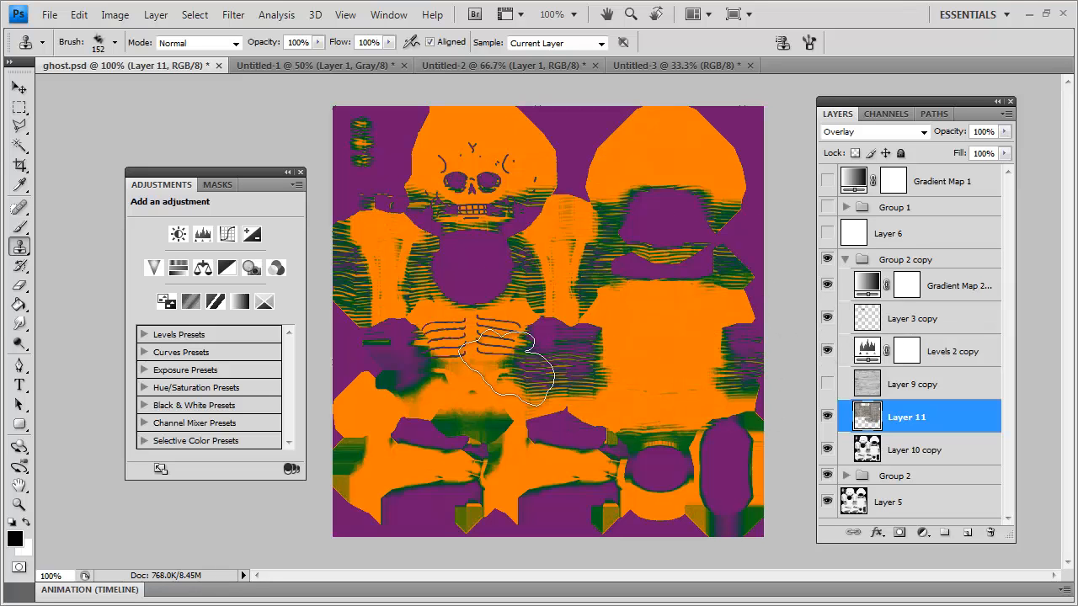
pyautogui.moveTo(505, 369)
pyautogui.mouseDown()
pyautogui.moveTo(406, 451)
pyautogui.moveTo(422, 497)
pyautogui.mouseUp()
pyautogui.moveTo(349, 435)
pyautogui.mouseDown()
pyautogui.moveTo(337, 487)
pyautogui.moveTo(506, 446)
pyautogui.moveTo(531, 514)
pyautogui.moveTo(678, 504)
pyautogui.moveTo(716, 471)
pyautogui.moveTo(742, 515)
pyautogui.moveTo(653, 450)
pyautogui.moveTo(499, 493)
pyautogui.moveTo(534, 513)
pyautogui.mouseUp()
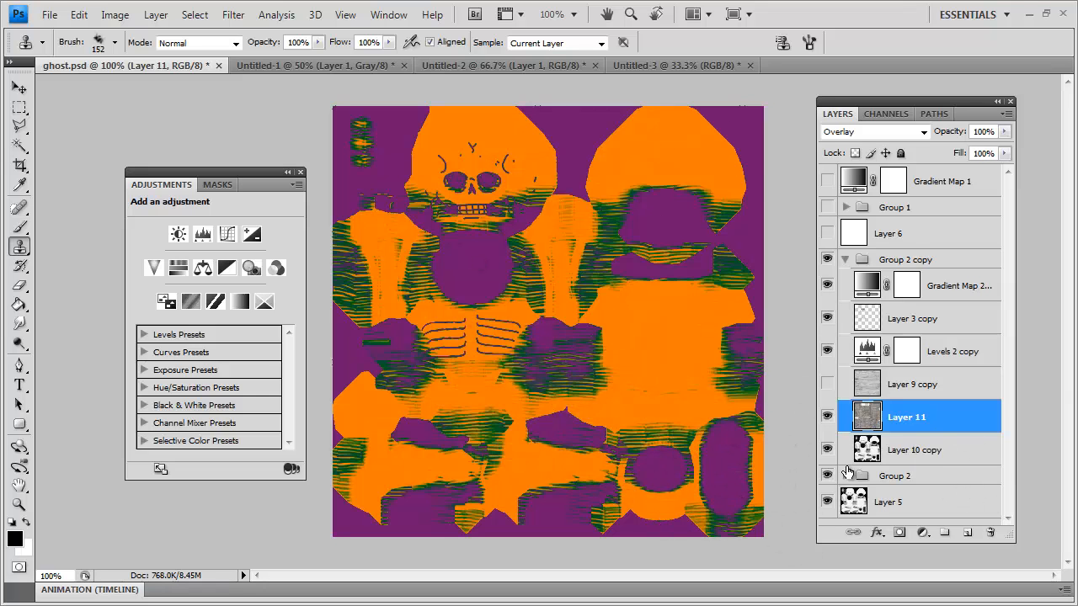
# Set the white input level of the Levels 2 copy adjustment to 221
pyautogui.hotkey('ctrl', '+')
pyautogui.click(862, 355)
pyautogui.hotkey('ctrl', '-')
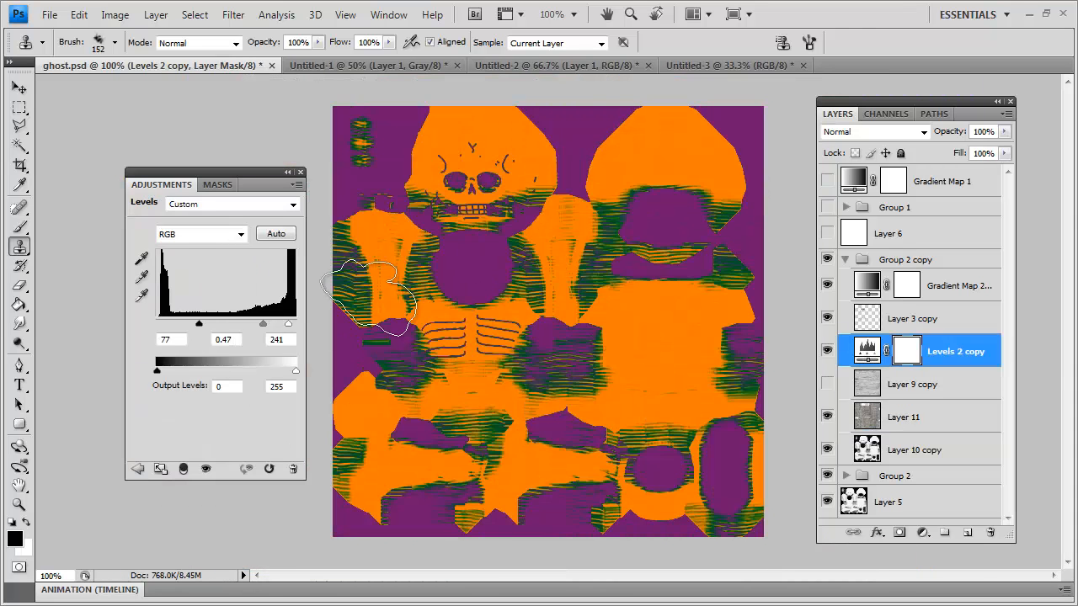
pyautogui.moveTo(288, 326); pyautogui.dragTo(279, 328)
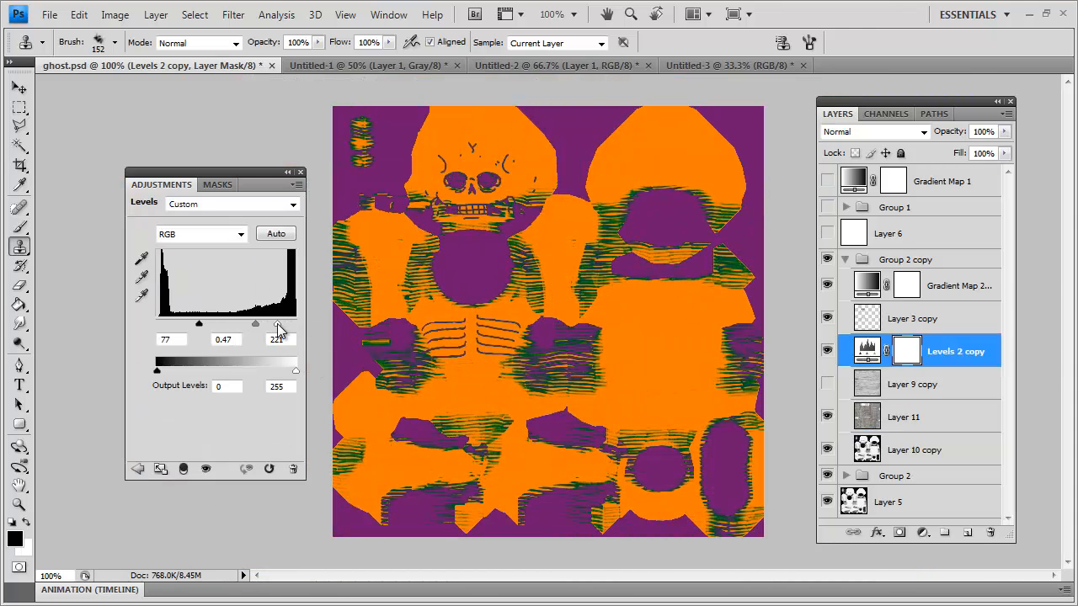
# Change the Gradient Map 2 copy adjustment to the Violet, Orange preset
pyautogui.click(867, 293)
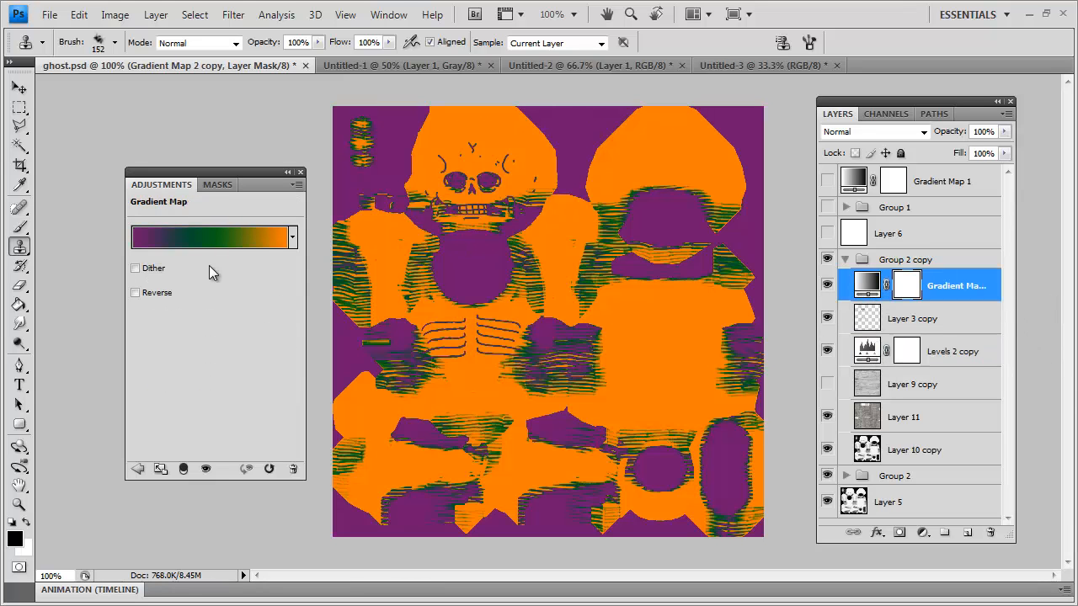
pyautogui.click(211, 237)
pyautogui.click(187, 246)
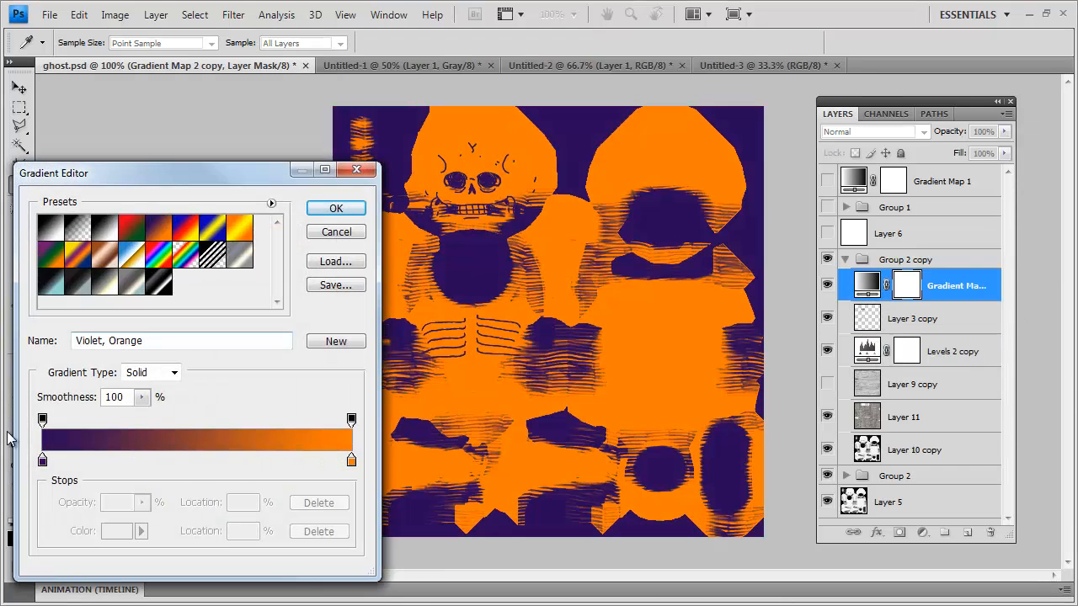
# Recolor the gradient's dark violet stop at 0% to a brighter, less saturated violet
pyautogui.click(42, 461)
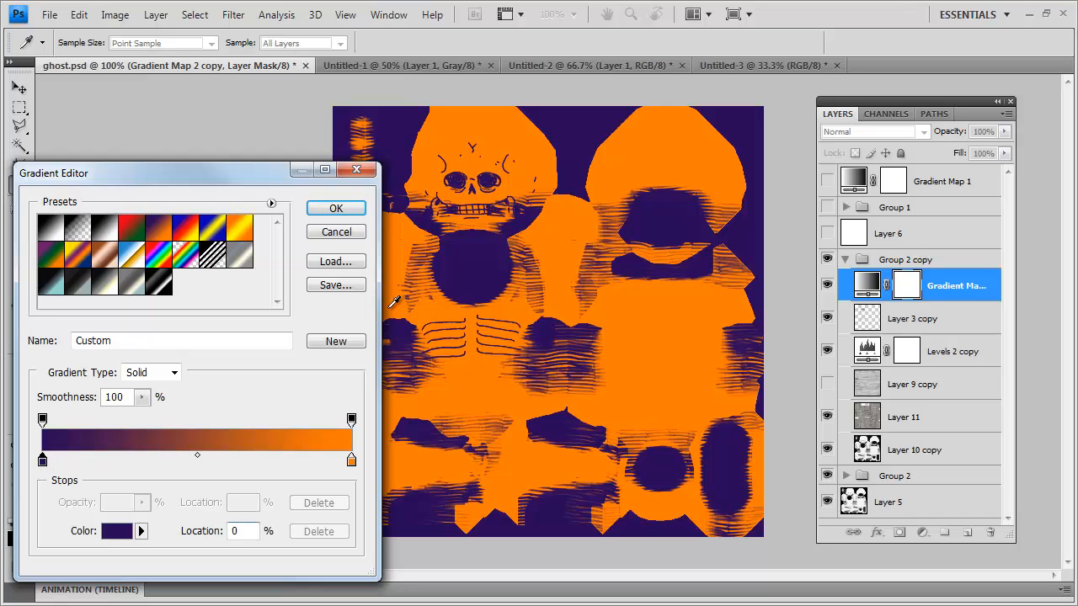
pyautogui.click(116, 531)
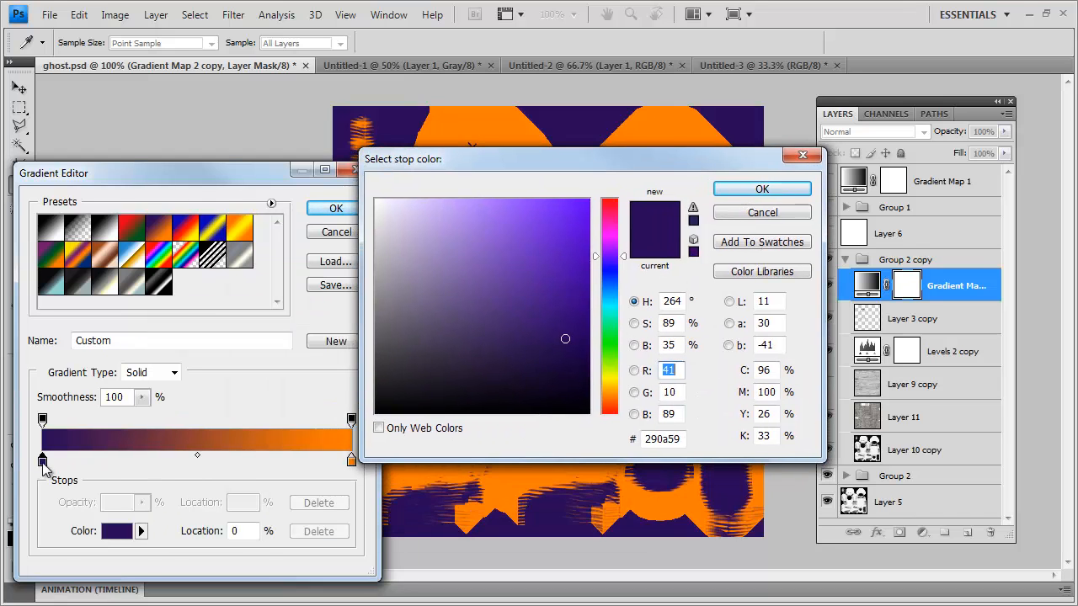
pyautogui.moveTo(616, 160); pyautogui.dragTo(828, 205)
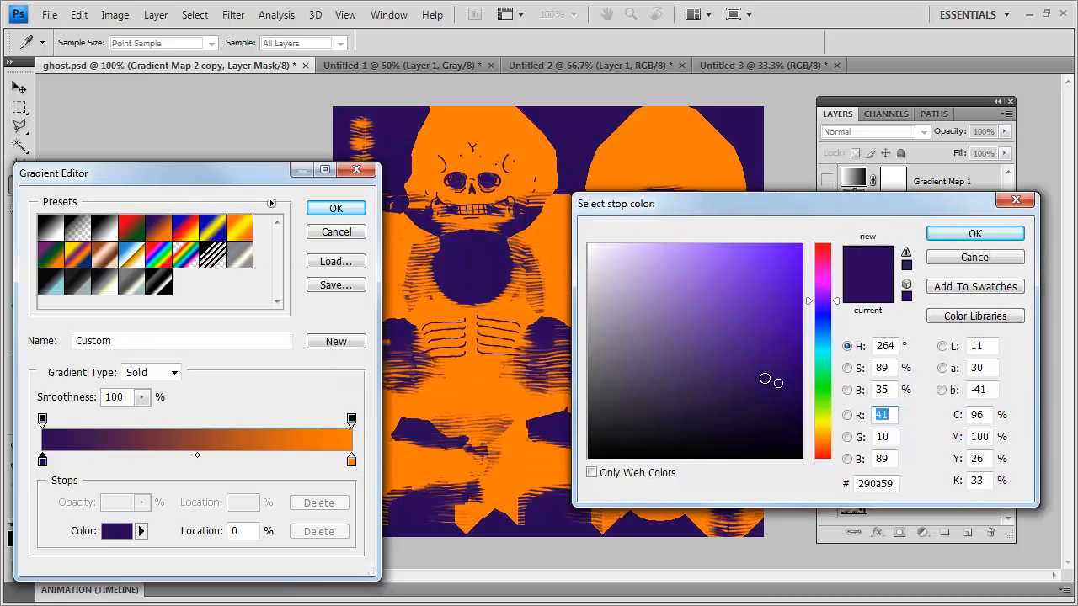
pyautogui.moveTo(765, 378)
pyautogui.mouseDown()
pyautogui.moveTo(722, 277)
pyautogui.moveTo(717, 311)
pyautogui.moveTo(745, 306)
pyautogui.mouseUp()
pyautogui.click(981, 239)
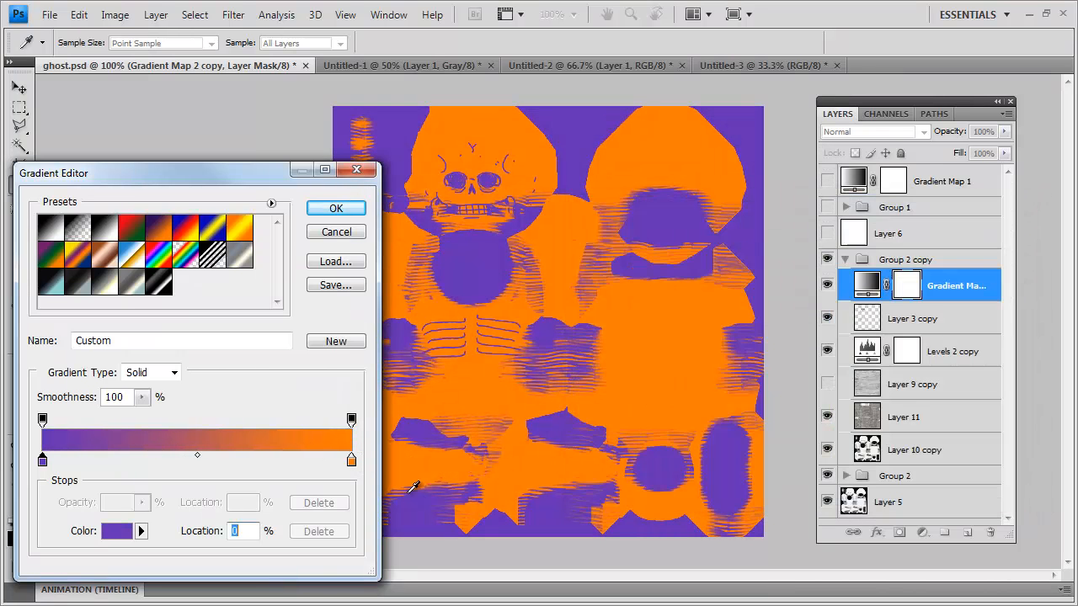
# Recolor the gradient's orange stop at 100% to tan c7aa6c and apply the edited gradient
pyautogui.doubleClick(352, 460)
pyautogui.moveTo(828, 439); pyautogui.dragTo(828, 434)
pyautogui.moveTo(698, 312)
pyautogui.mouseDown()
pyautogui.moveTo(674, 291)
pyautogui.moveTo(686, 291)
pyautogui.mouseUp()
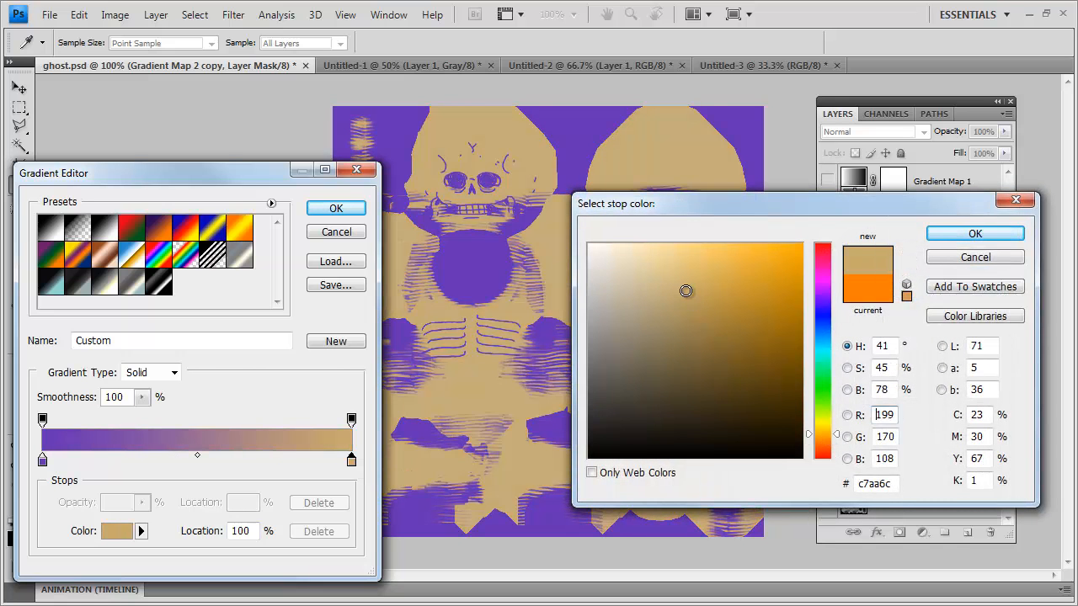
pyautogui.click(951, 240)
pyautogui.click(353, 212)
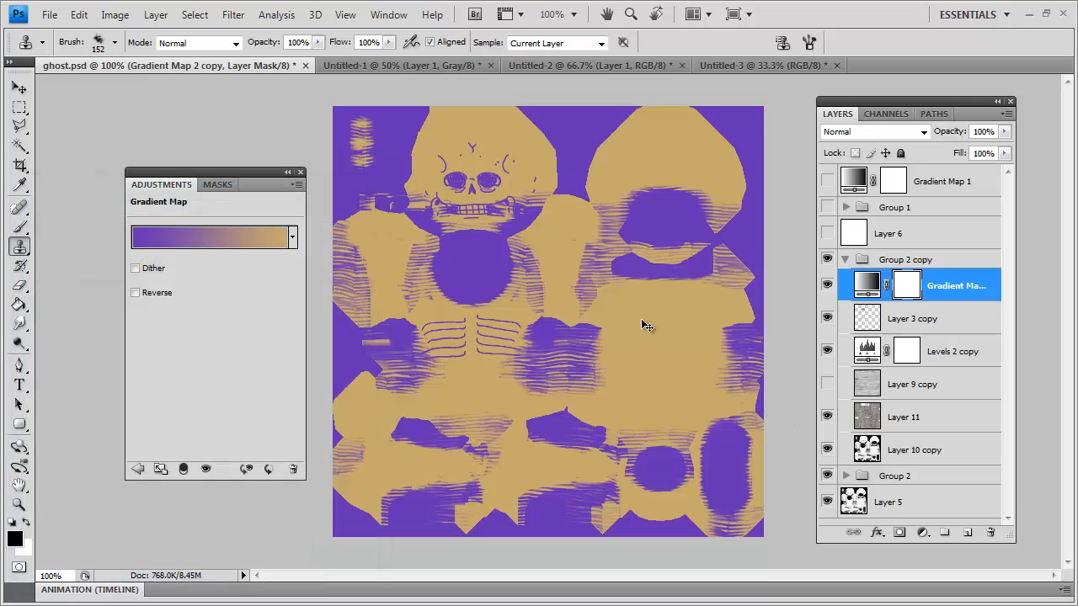
# Switch to 3ds Max, refresh the model's texture, and examine the new violet and tan shading up close and from a distance
pyautogui.hotkey('alt', 'Tab')
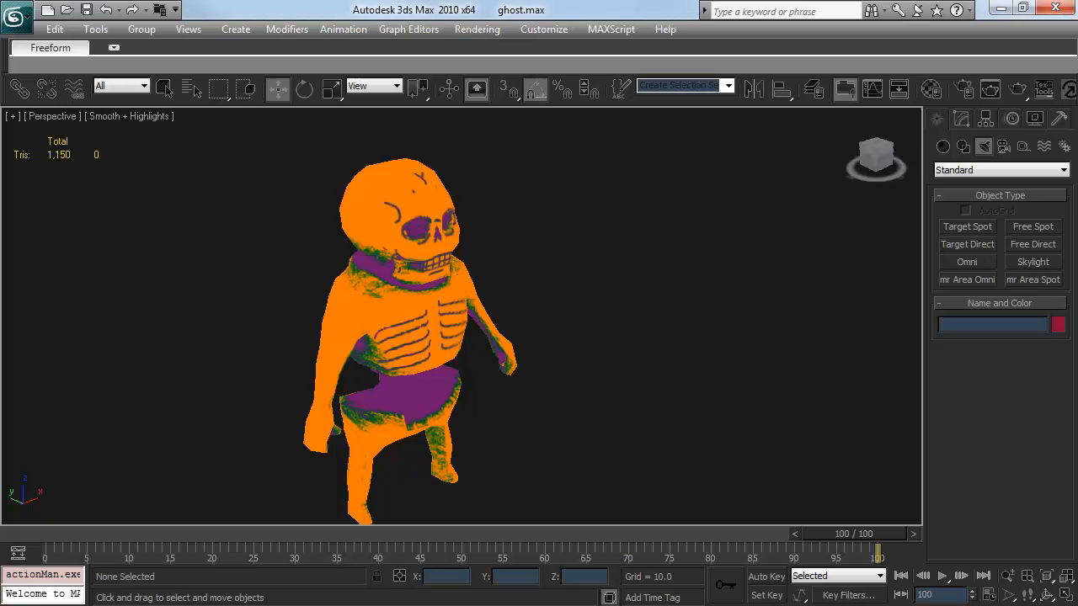
pyautogui.moveTo(499, 296); pyautogui.dragTo(522, 285)
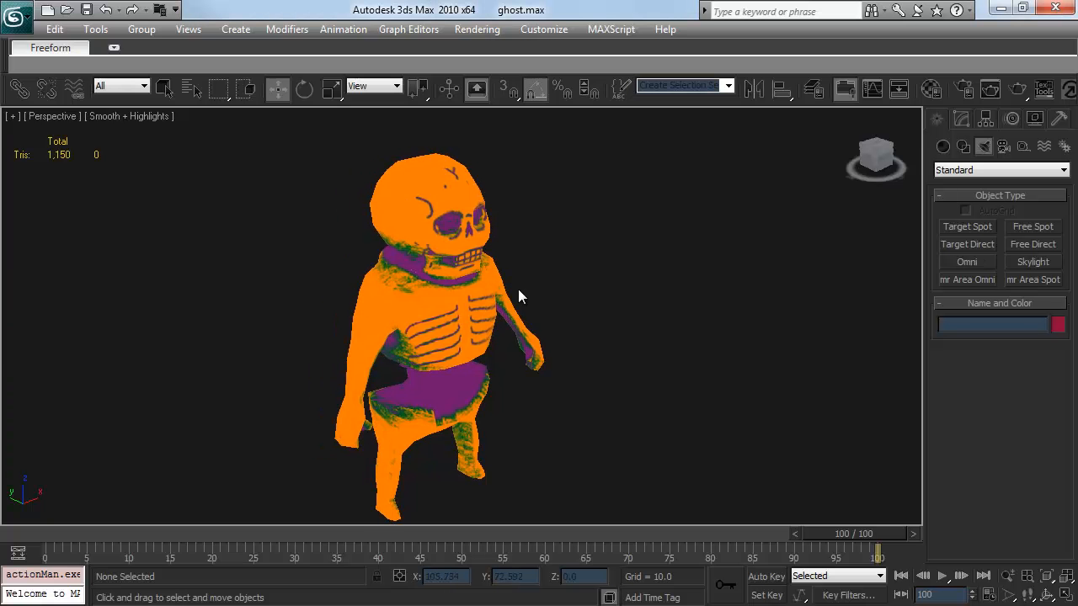
pyautogui.press('m')
pyautogui.press('m')
pyautogui.scroll(3, 629, 310)
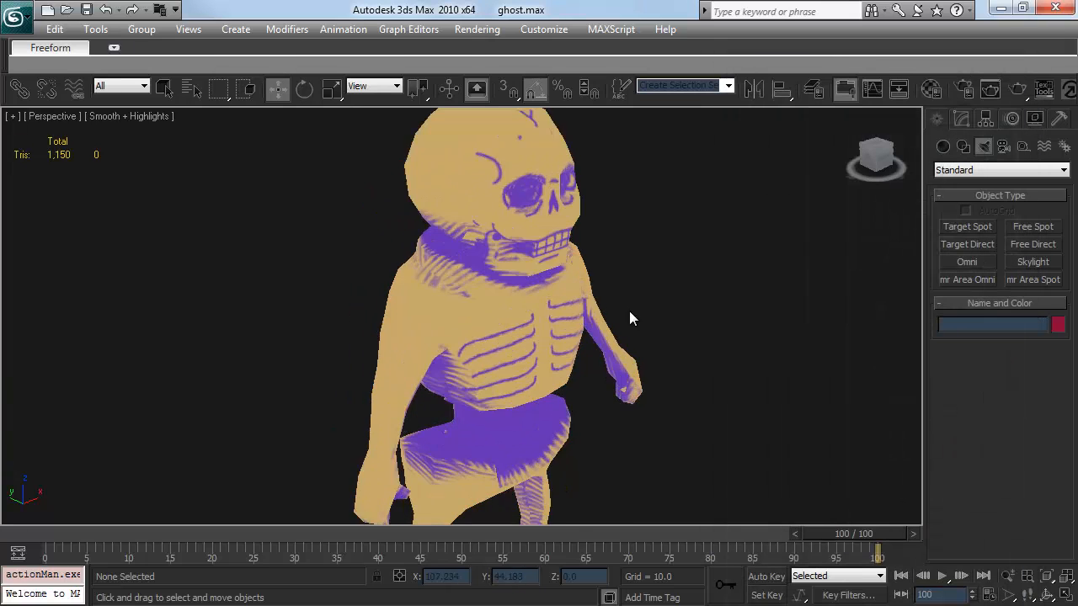
pyautogui.moveTo(630, 311); pyautogui.dragTo(610, 268)
pyautogui.scroll(-4, 630, 277)
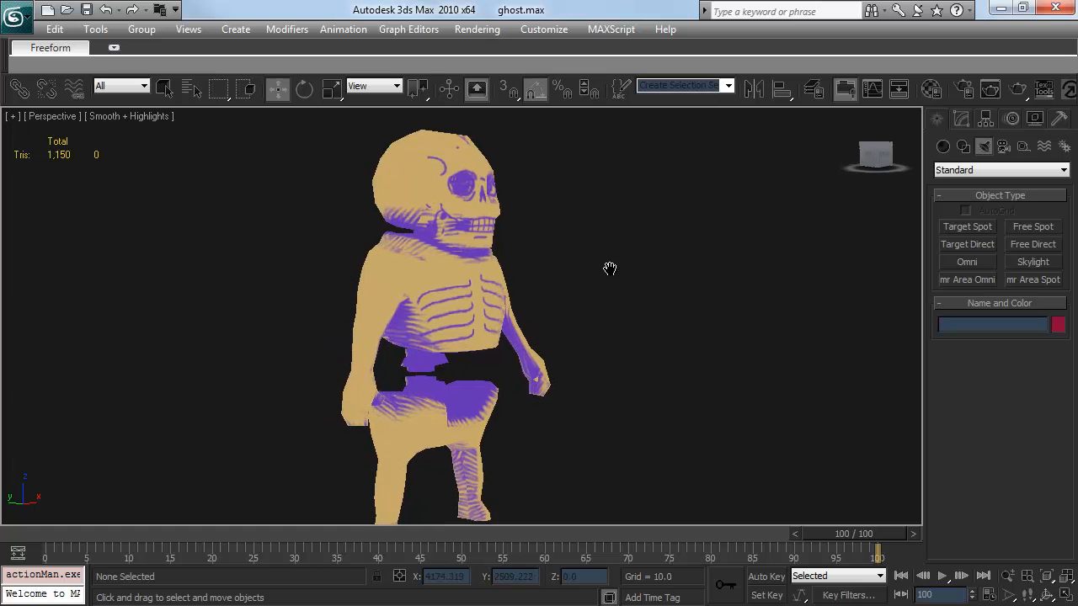
# Switch to Photoshop and paste the scratched grey texture from Untitled-3 above Gradient Map 2 copy in ghost.psd with the Overlay blend mode
pyautogui.hotkey('alt', 'Tab')
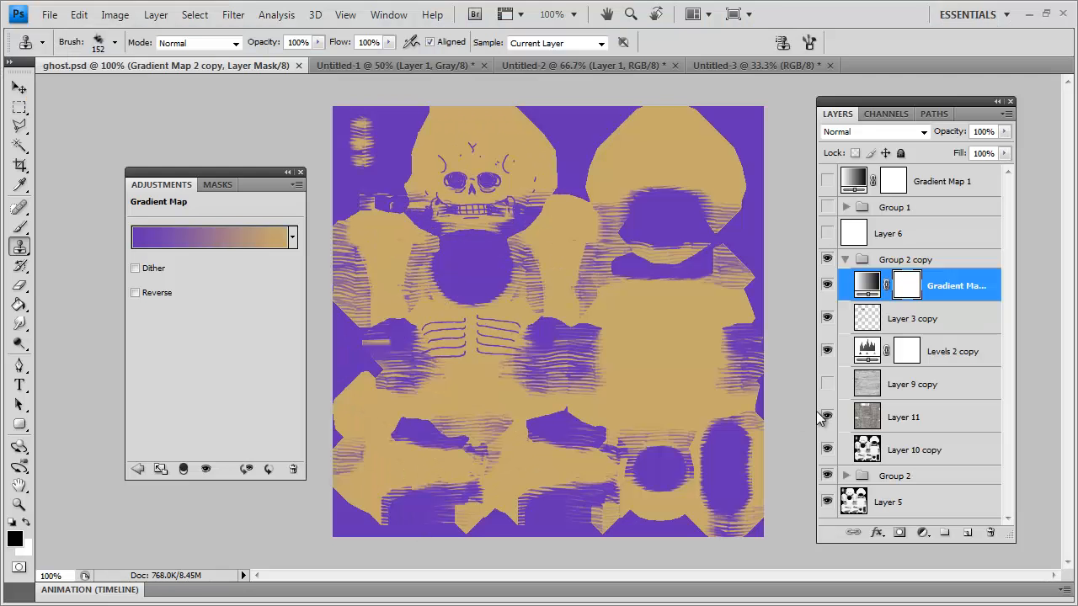
pyautogui.click(743, 64)
pyautogui.click(160, 65)
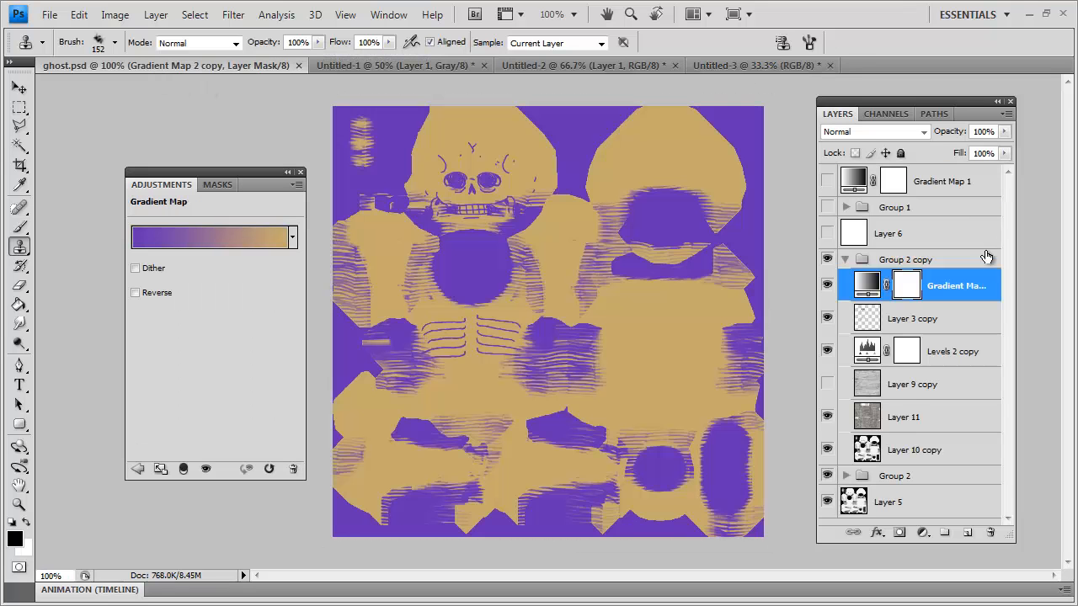
pyautogui.hotkey('ctrl', 'v')
pyautogui.click(875, 131)
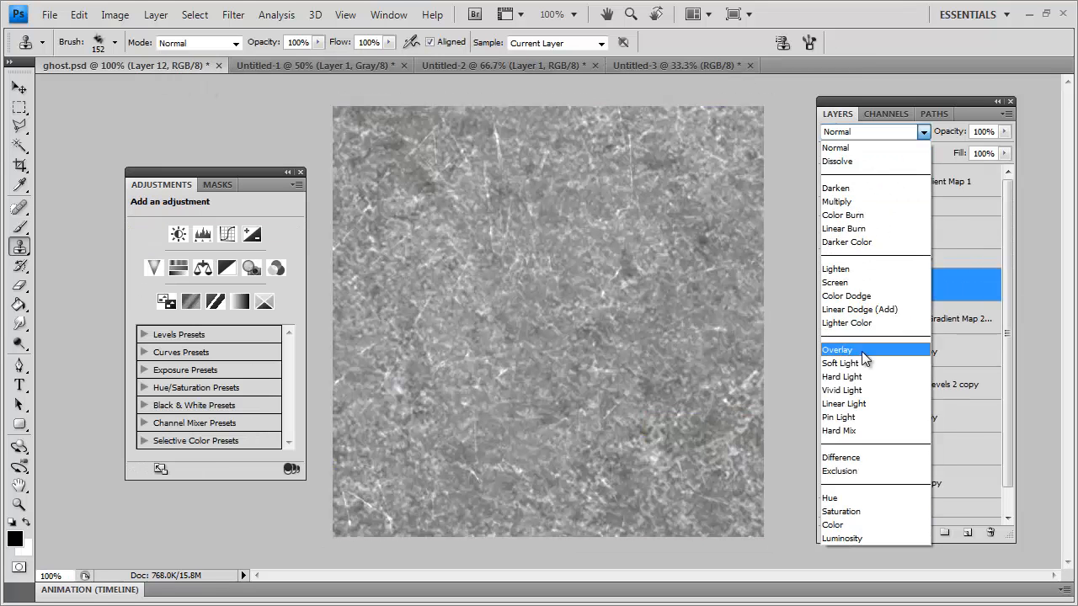
pyautogui.click(863, 324)
# Scale the pasted scratch texture proportionally to 34.3% from its upper-left corner and apply the transformation
pyautogui.hotkey('ctrl', '-')
pyautogui.hotkey('ctrl', '-')
pyautogui.click(79, 14)
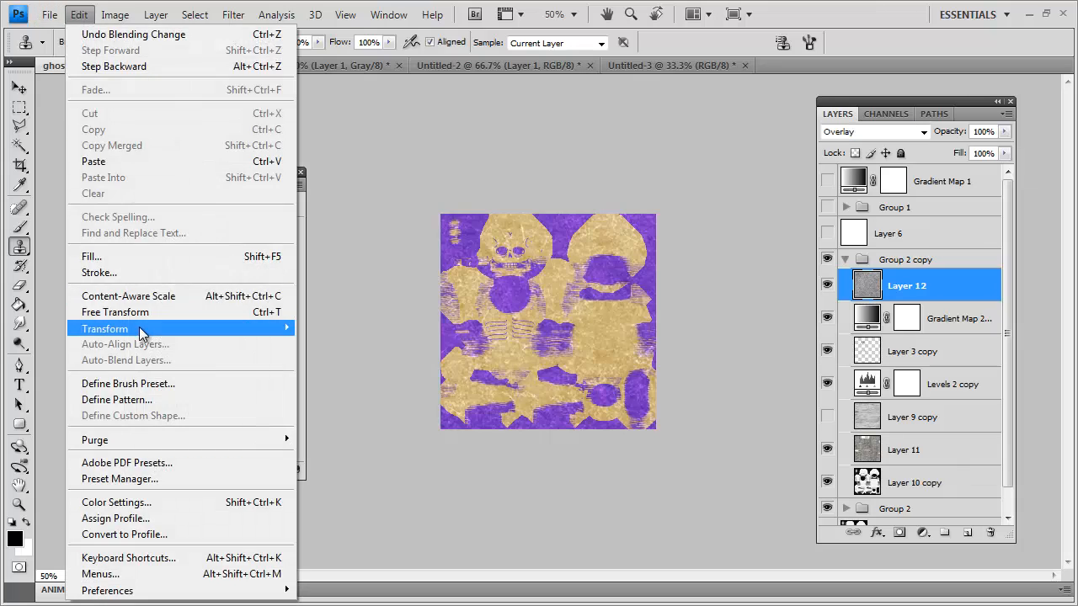
pyautogui.moveTo(151, 329)
pyautogui.click(372, 351)
pyautogui.hotkey('ctrl', '-')
pyautogui.hotkey('ctrl', '-')
pyautogui.hotkey('ctrl', '-')
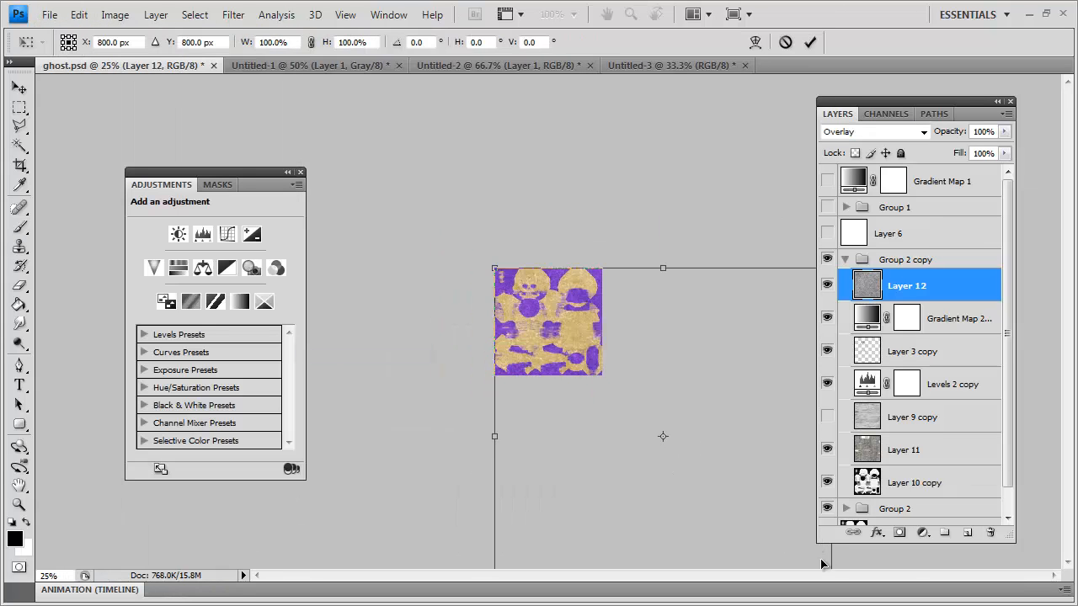
pyautogui.moveTo(738, 514); pyautogui.dragTo(589, 365)
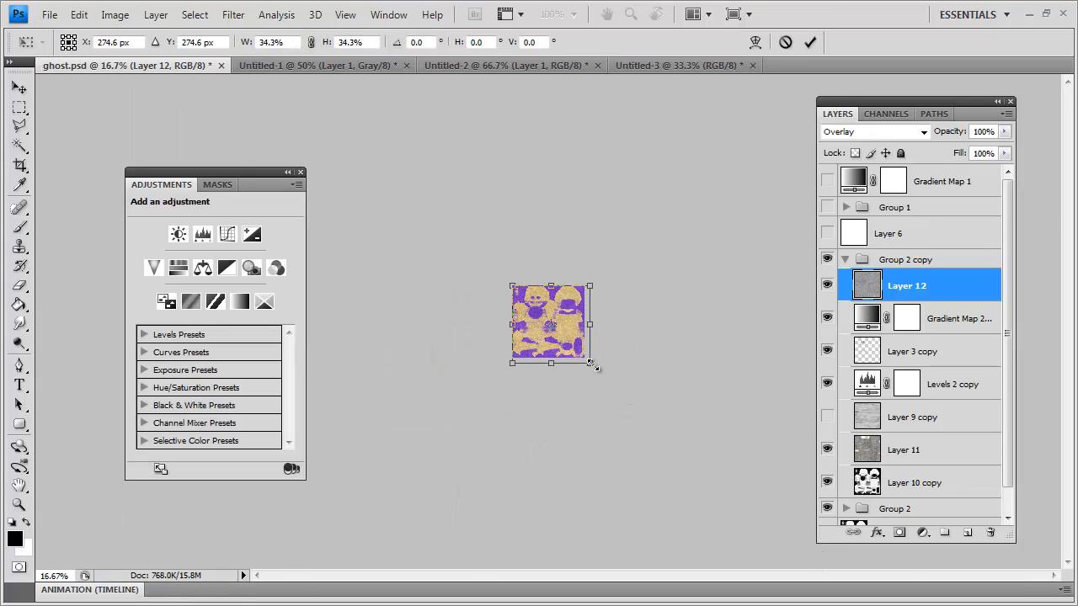
pyautogui.hotkey('ctrl', '+')
pyautogui.hotkey('ctrl', '+')
pyautogui.hotkey('ctrl', '+')
pyautogui.click(20, 108)
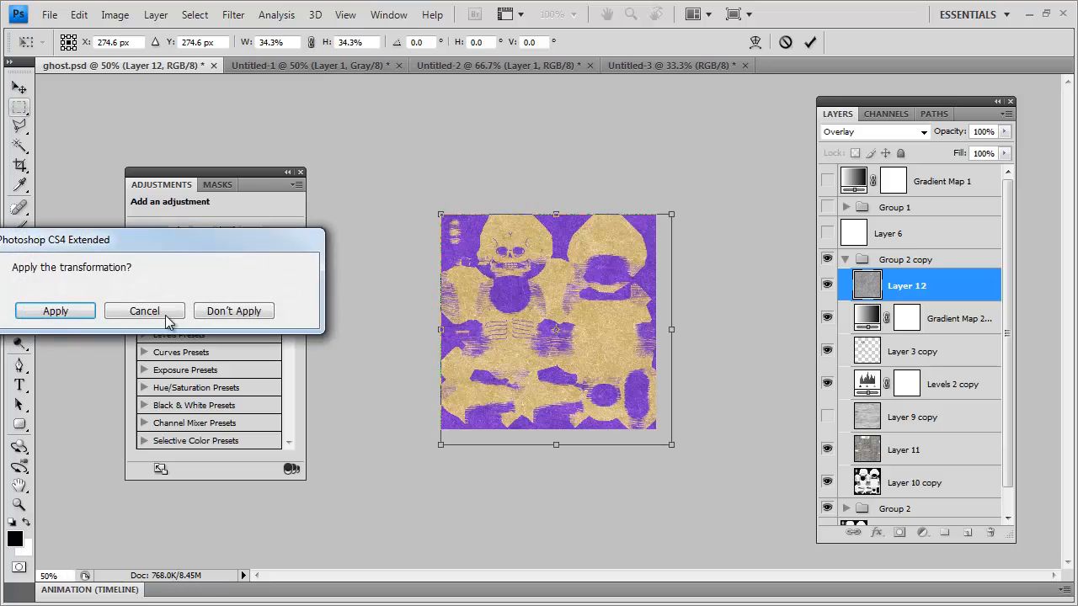
pyautogui.click(67, 311)
# Lower the opacity of Layer 12 to 43%
pyautogui.hotkey('ctrl', '+')
pyautogui.hotkey('ctrl', '+')
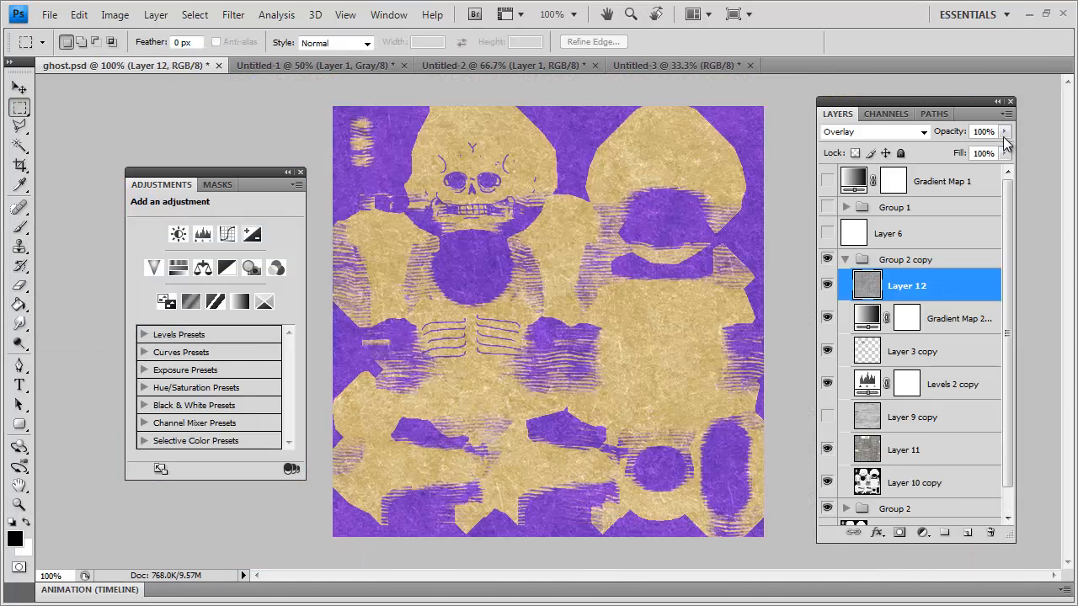
pyautogui.moveTo(961, 159); pyautogui.dragTo(959, 159)
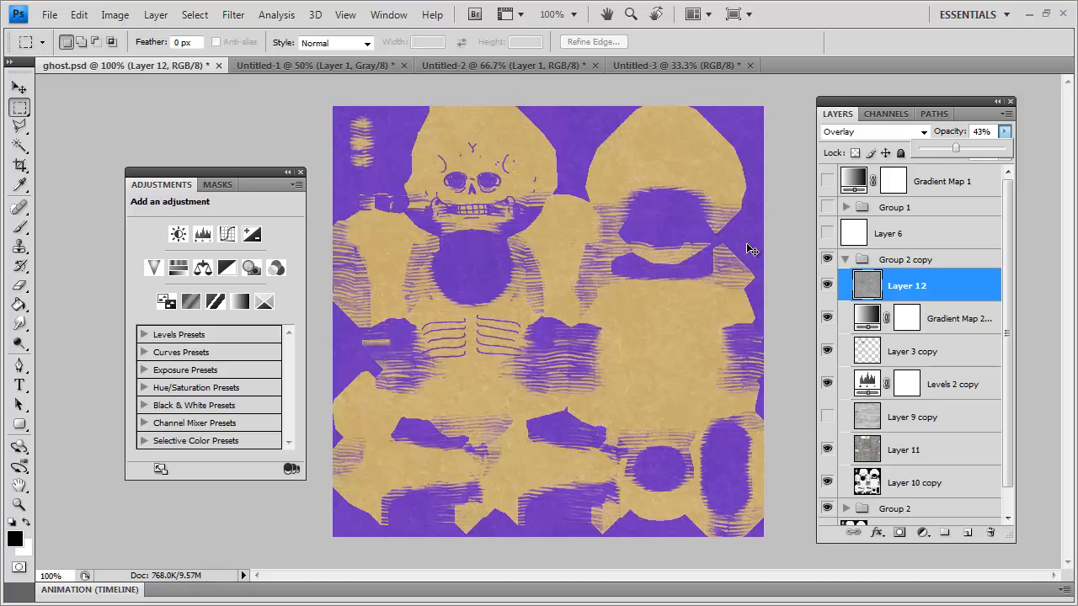
# Set the brightness of Layer 12 to -29 with Brightness/Contrast and save the document
pyautogui.click(115, 14)
pyautogui.moveTo(144, 58)
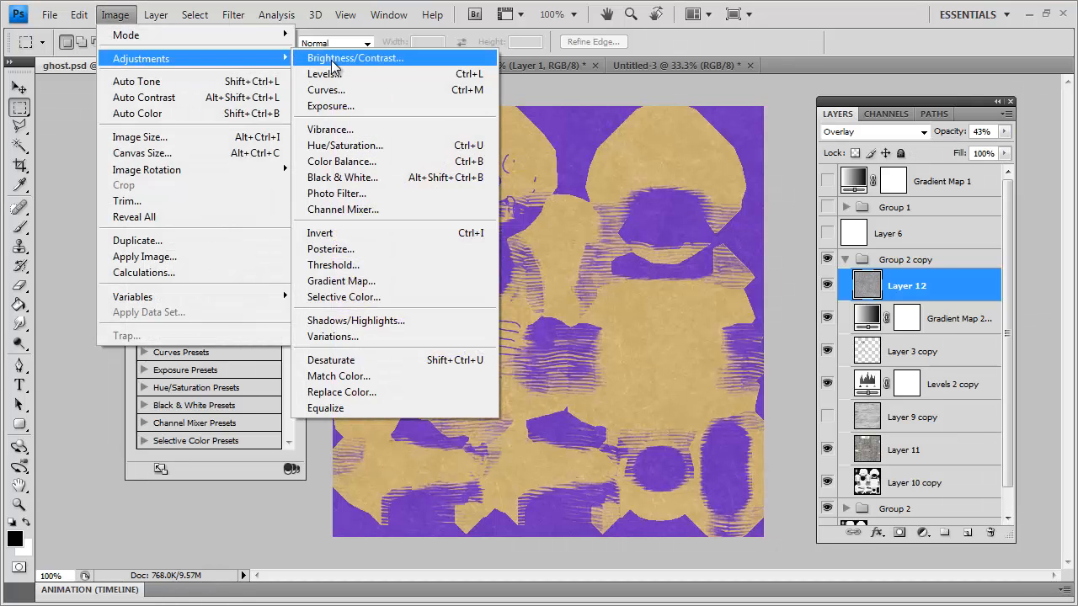
pyautogui.click(391, 63)
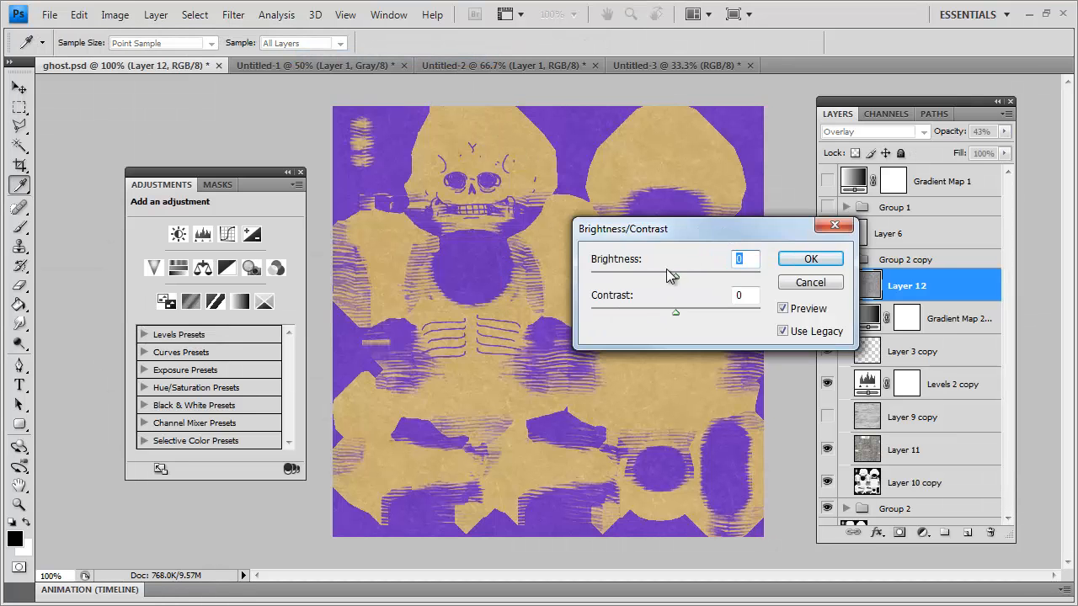
pyautogui.moveTo(675, 276); pyautogui.dragTo(653, 282)
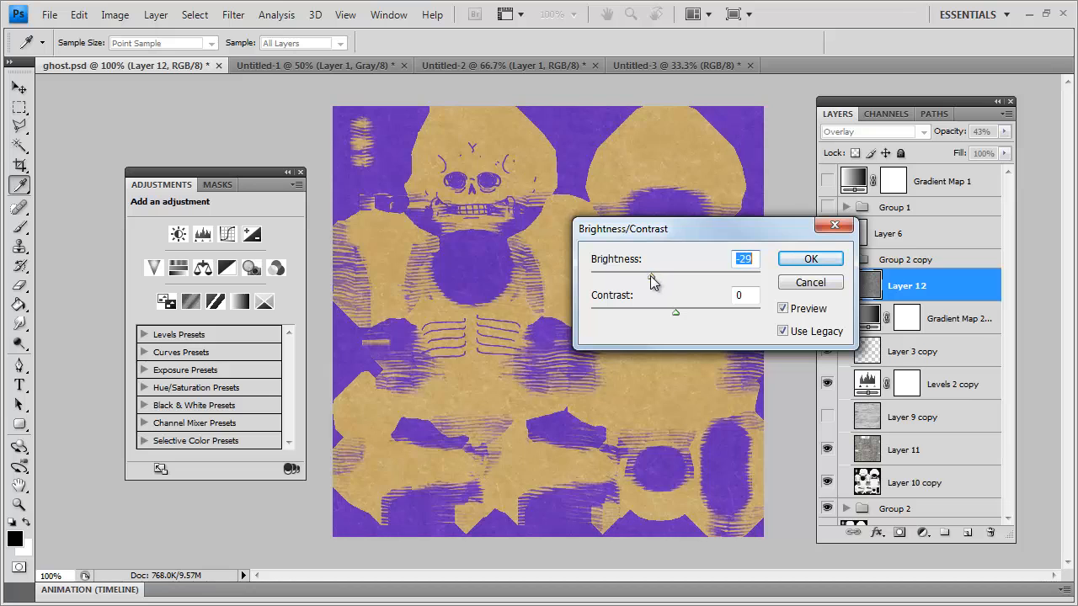
pyautogui.click(813, 260)
pyautogui.press('m')
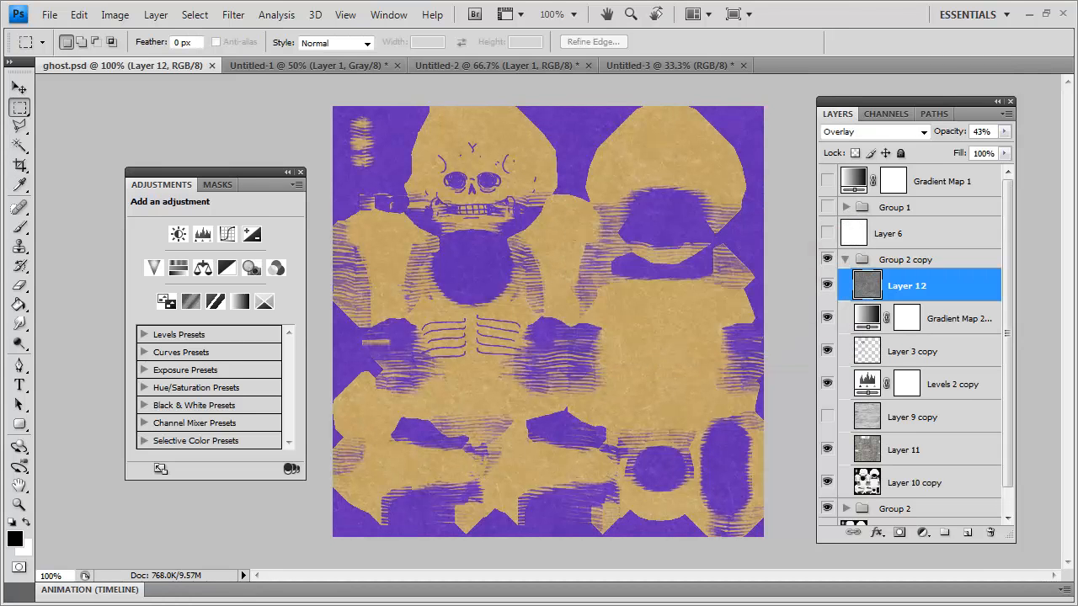
# Switch to 3ds Max, refresh the texture, and examine the scratch overlay on the skeleton up close and from several angles
pyautogui.hotkey('alt', 'Tab')
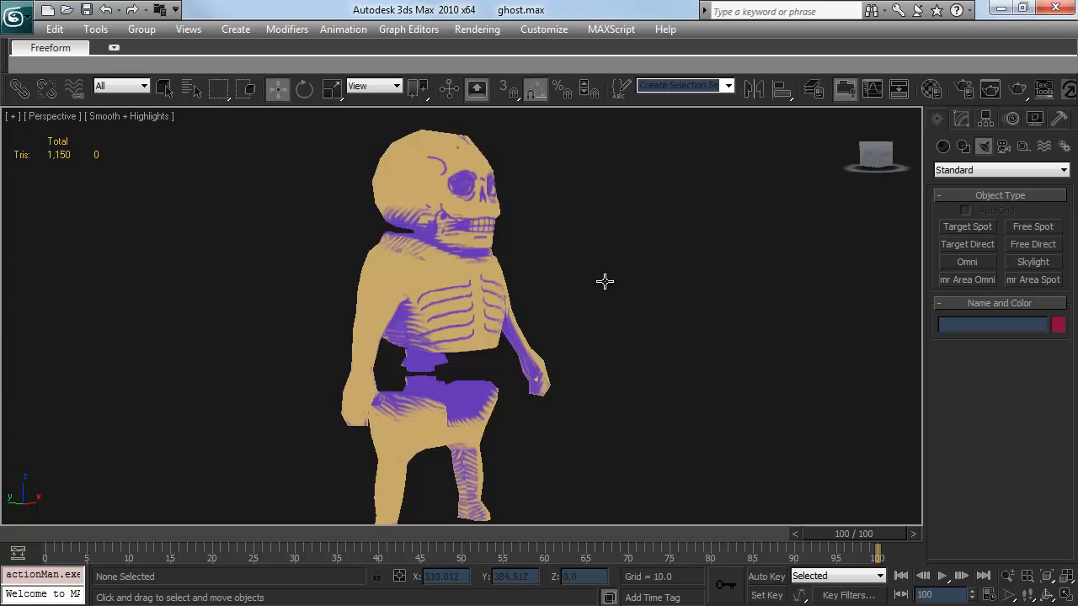
pyautogui.moveTo(544, 278); pyautogui.dragTo(568, 295)
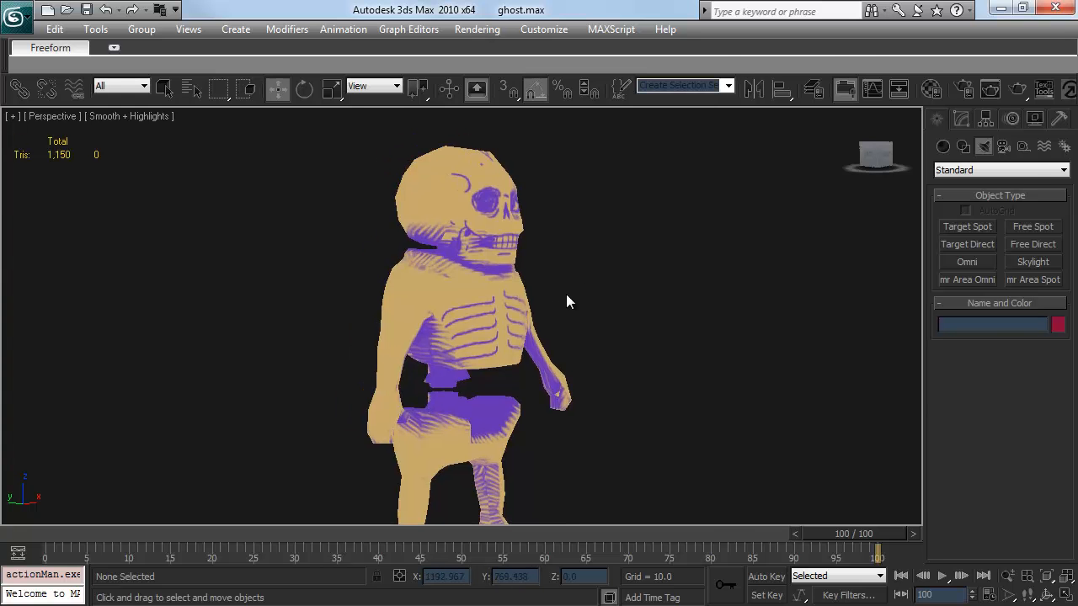
pyautogui.press('m')
pyautogui.press('m')
pyautogui.scroll(5, 651, 271)
pyautogui.moveTo(651, 271); pyautogui.dragTo(564, 330)
pyautogui.scroll(-5, 566, 289)
pyautogui.moveTo(566, 289); pyautogui.dragTo(680, 292)
pyautogui.moveTo(526, 277); pyautogui.dragTo(852, 250)
pyautogui.scroll(4, 627, 271)
pyautogui.scroll(-4, 551, 297)
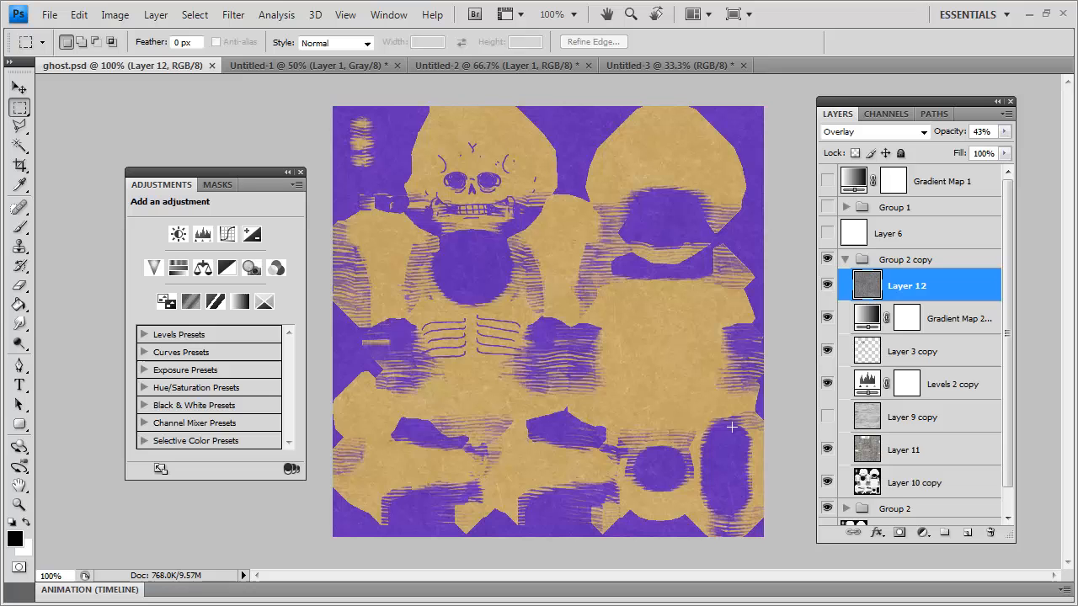
# Copy the whole baked shading from Layer 10 copy and paste it above Layer 12 with the Multiply blend mode
pyautogui.scroll(-1, 937, 452)
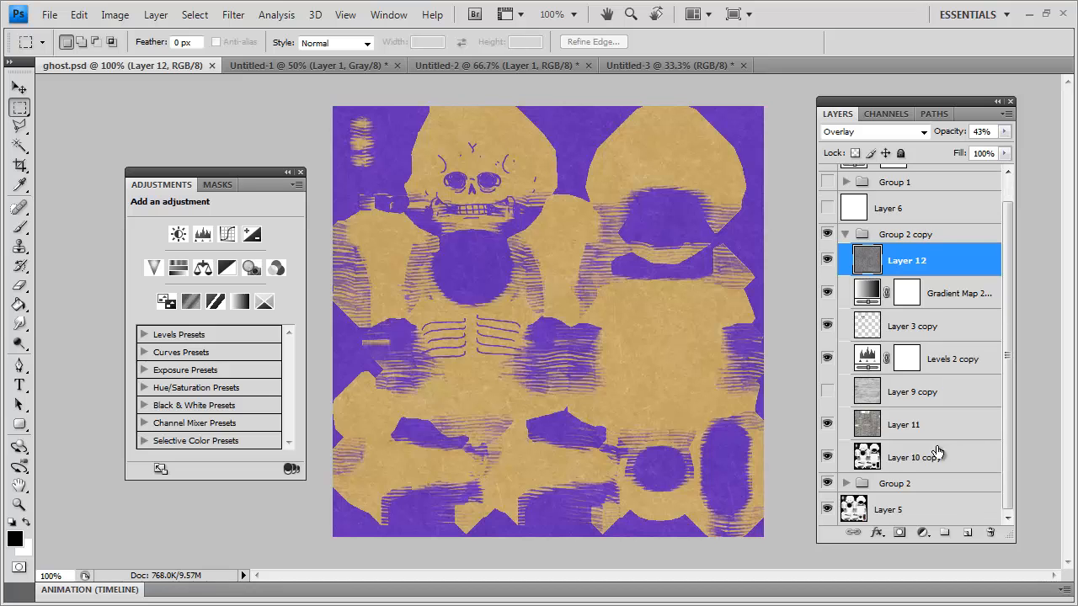
pyautogui.click(924, 462)
pyautogui.hotkey('ctrl', 'a')
pyautogui.hotkey('ctrl', 'c')
pyautogui.click(918, 263)
pyautogui.hotkey('ctrl', 'v')
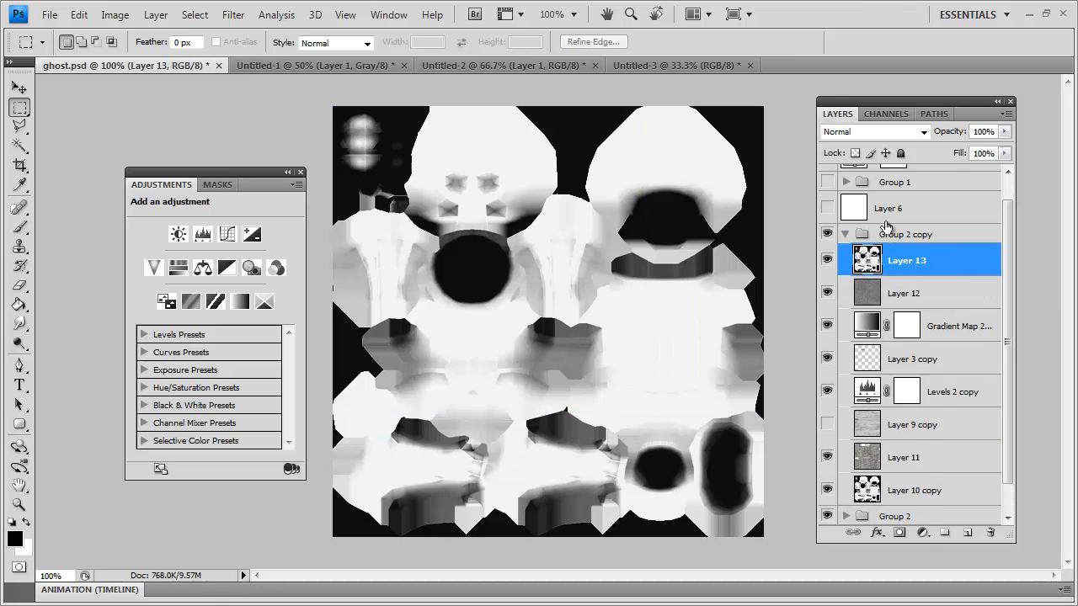
pyautogui.click(876, 132)
pyautogui.click(868, 204)
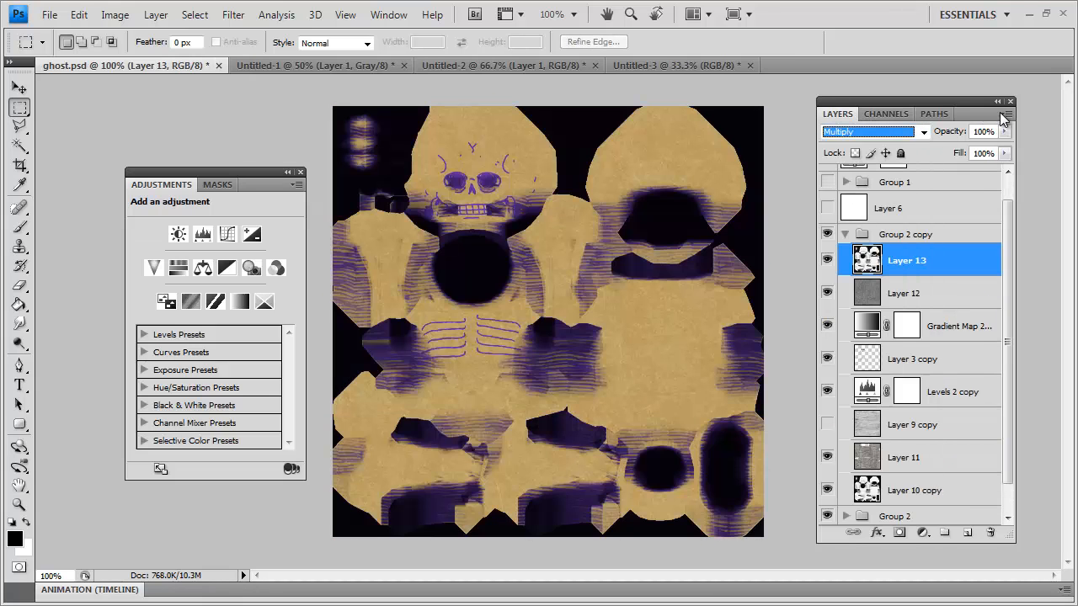
# Lower the opacity of Layer 13 to 36% and compare the texture with the layer hidden and shown
pyautogui.click(1004, 132)
pyautogui.moveTo(981, 150); pyautogui.dragTo(949, 150)
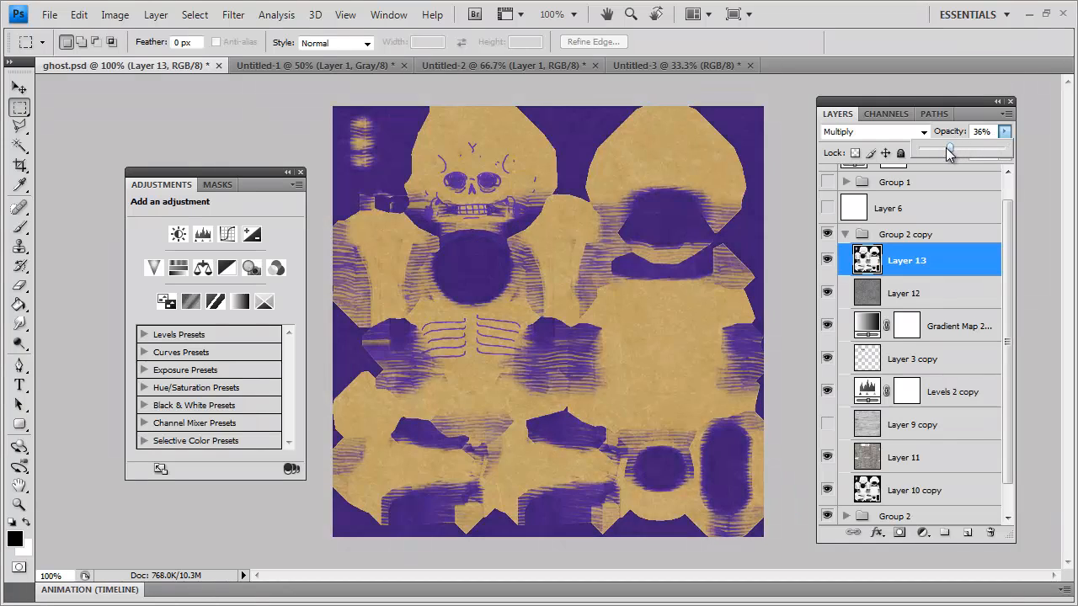
pyautogui.click(827, 258)
pyautogui.click(827, 258)
pyautogui.click(827, 258)
pyautogui.click(828, 257)
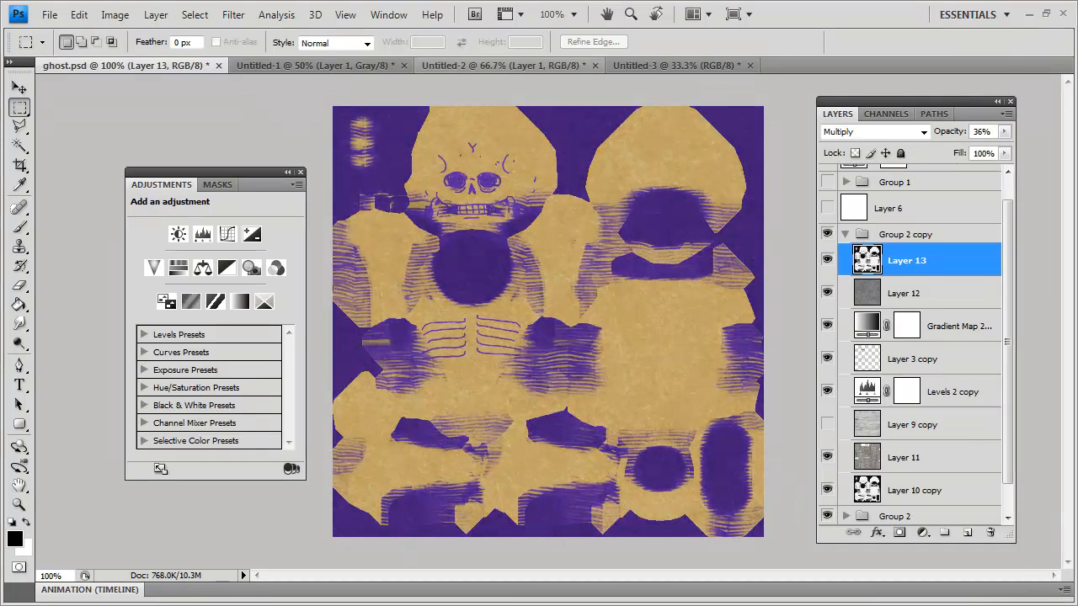
# Apply a Levels adjustment to Layer 13, lowering the white input level to about 118
pyautogui.click(115, 14)
pyautogui.moveTo(151, 57)
pyautogui.click(330, 75)
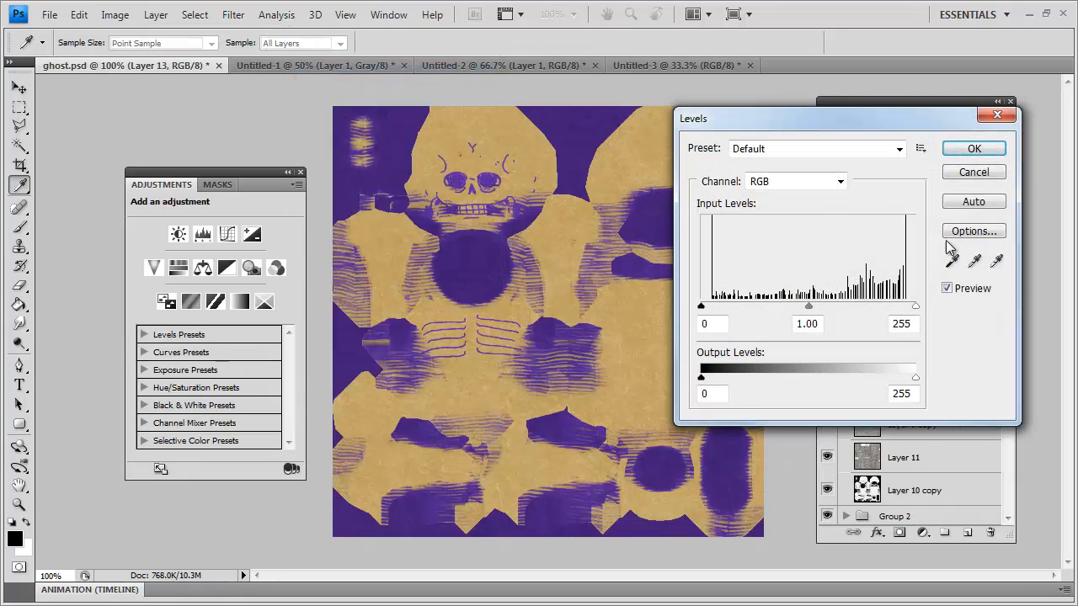
pyautogui.moveTo(916, 306); pyautogui.dragTo(849, 307)
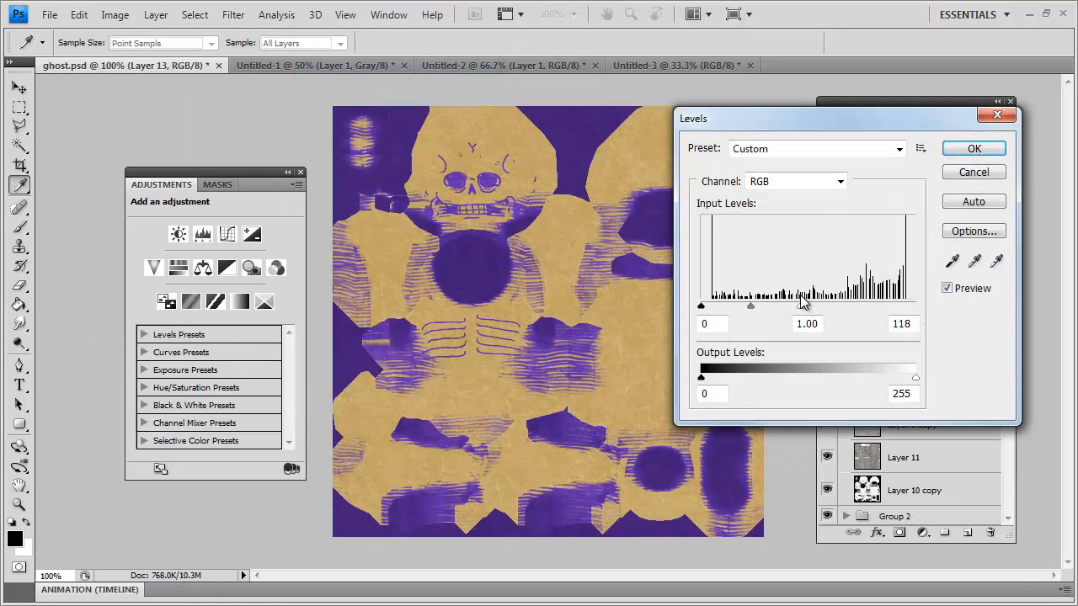
pyautogui.click(972, 150)
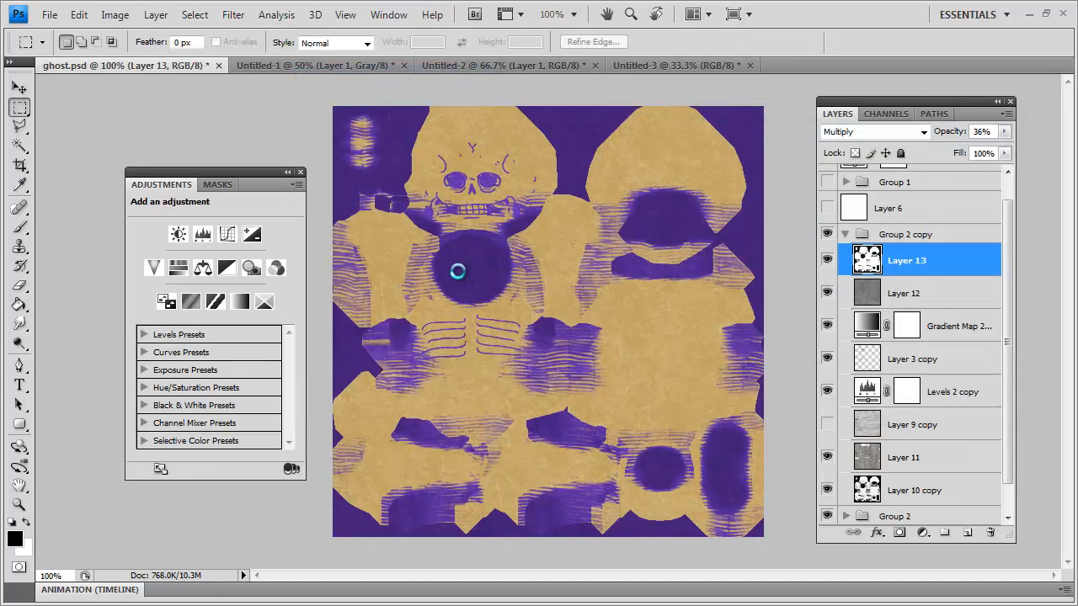
# Switch to 3ds Max, refresh the texture, and examine the adjusted shading on the skeleton up close
pyautogui.hotkey('alt', 'Tab')
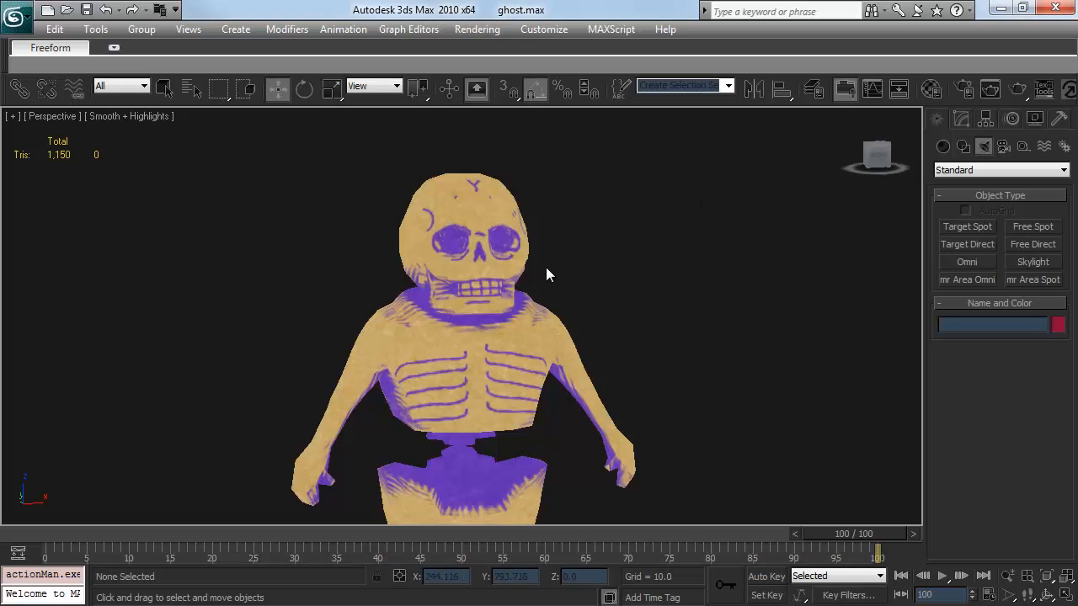
pyautogui.moveTo(608, 277); pyautogui.dragTo(639, 250)
pyautogui.press('m')
pyautogui.press('m')
pyautogui.scroll(5, 645, 282)
pyautogui.scroll(-4, 652, 276)
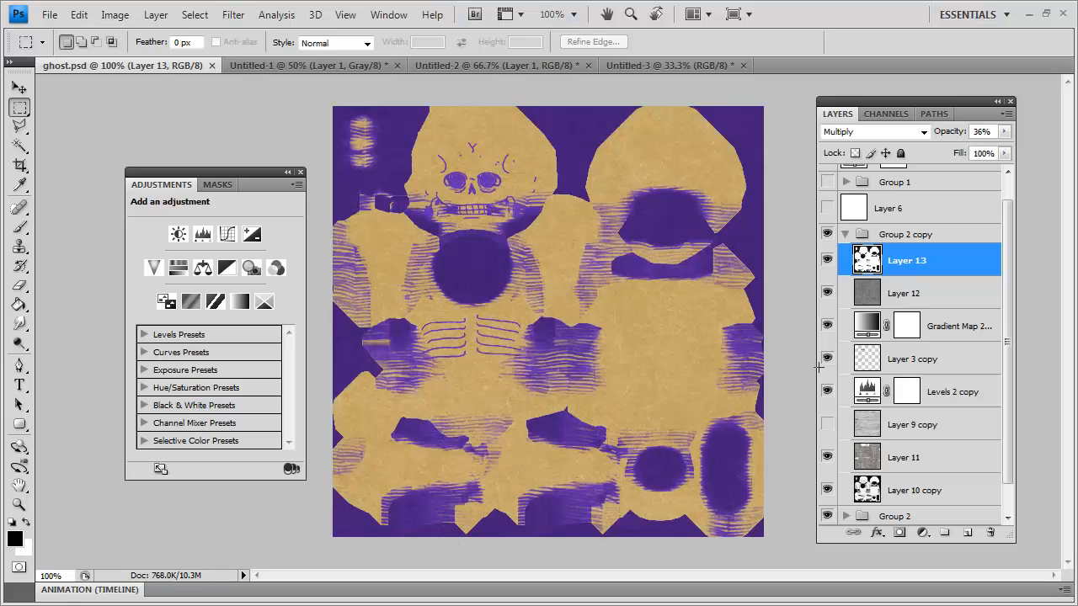
# Add a Levels adjustment layer directly above Layer 10 copy and raise its black output level to 111
pyautogui.click(828, 491)
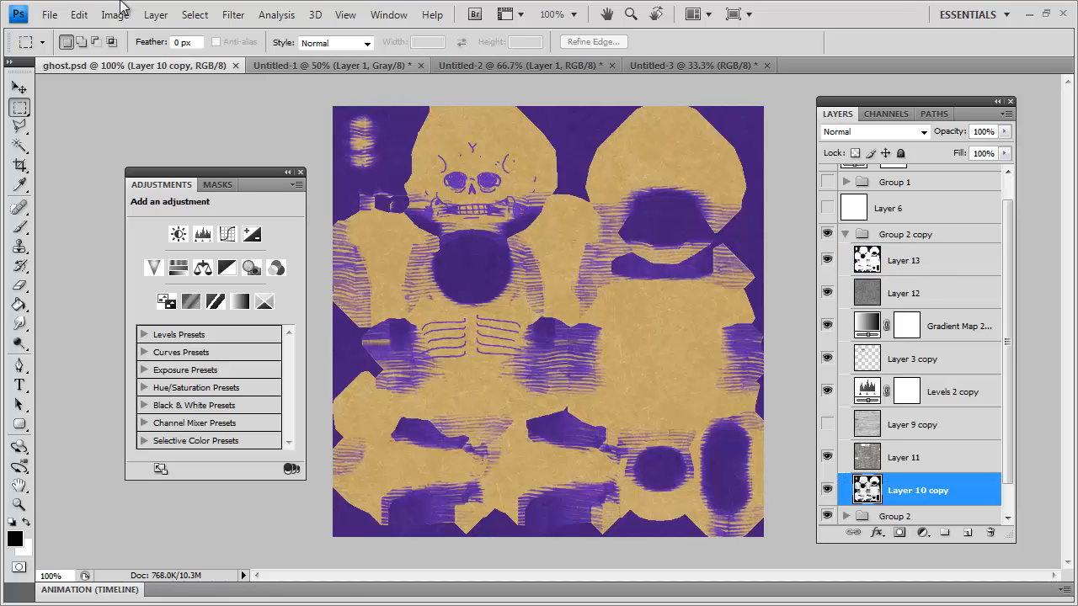
pyautogui.click(156, 14)
pyautogui.moveTo(222, 161)
pyautogui.click(371, 177)
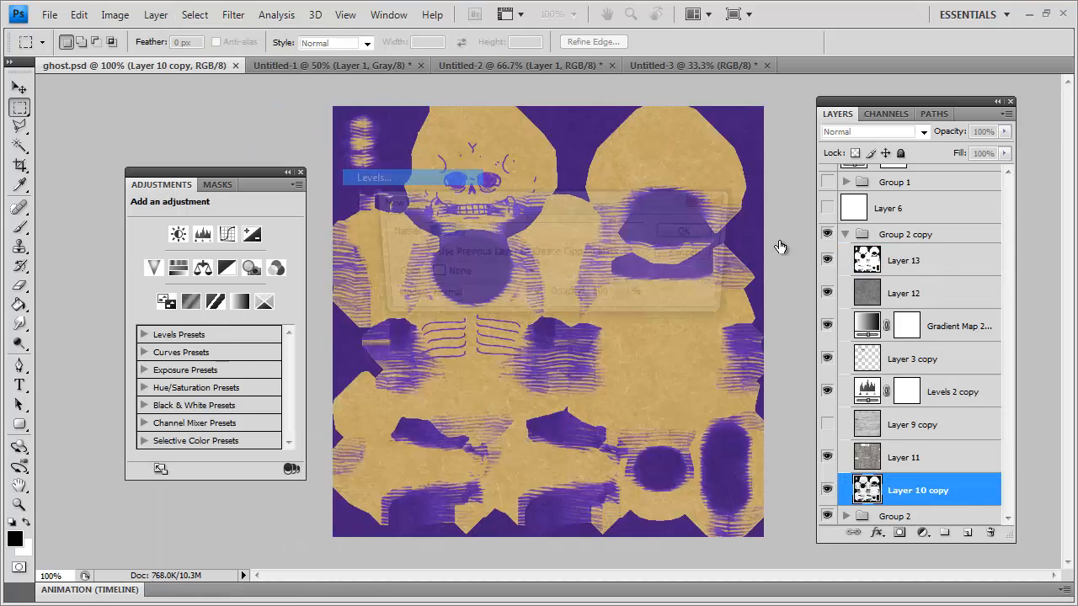
pyautogui.click(655, 230)
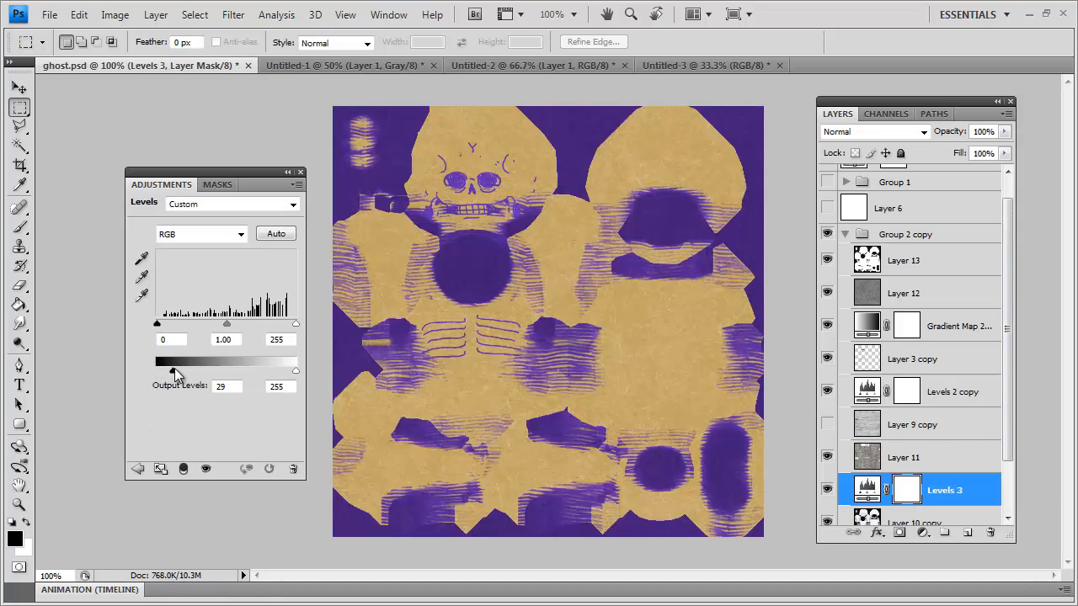
pyautogui.moveTo(175, 373); pyautogui.dragTo(218, 373)
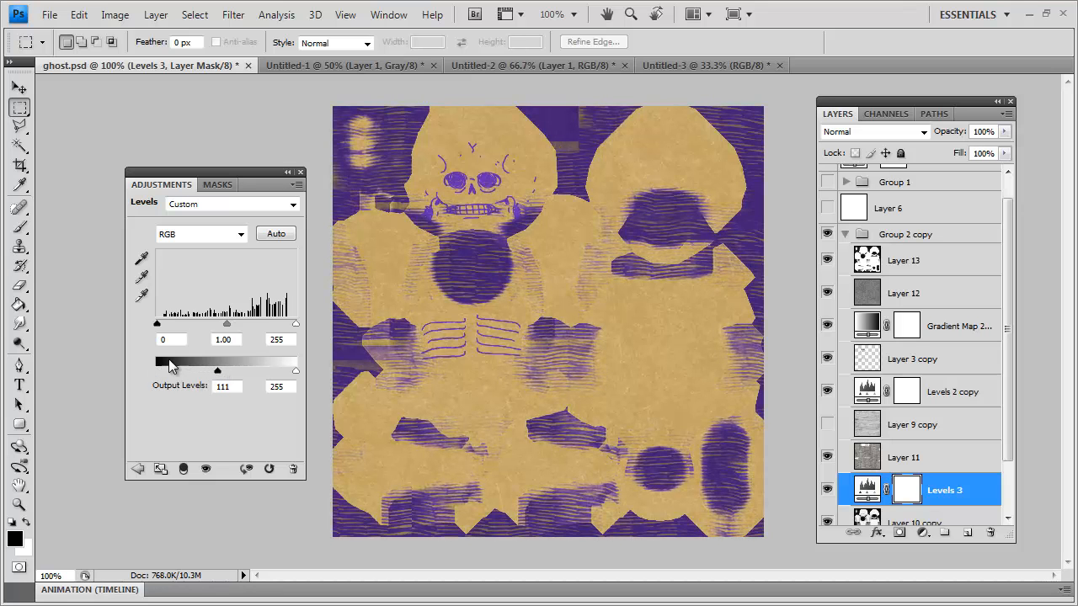
# Retouch the strokes on Layer 11 around the dark neck circle with the Clone Stamp, undoing the first attempt, and save the document
pyautogui.scroll(-1, 906, 447)
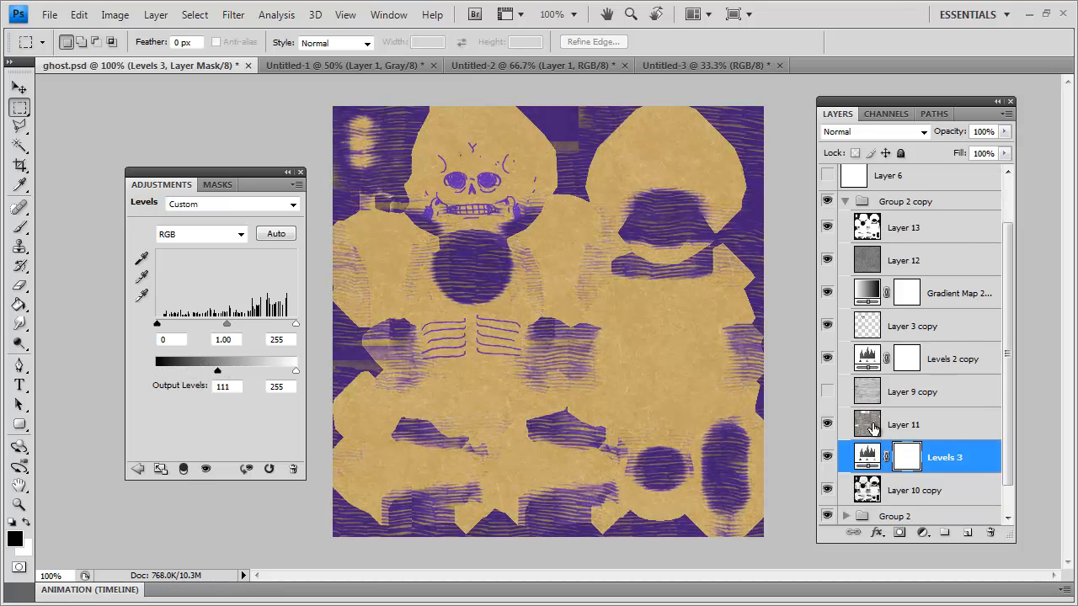
pyautogui.click(873, 425)
pyautogui.click(18, 246)
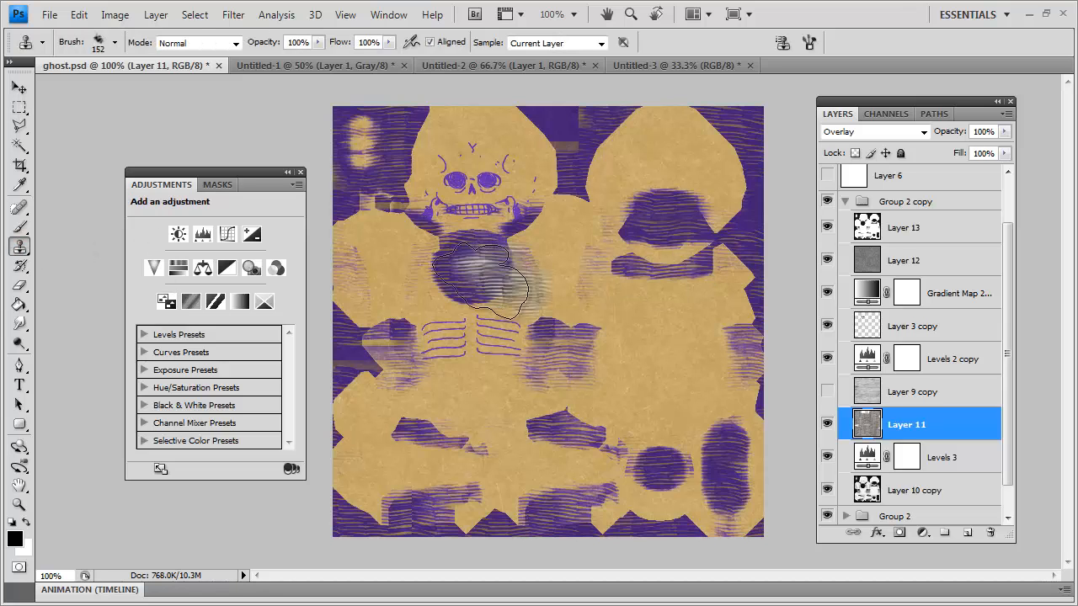
pyautogui.hotkey('ctrl', 'z')
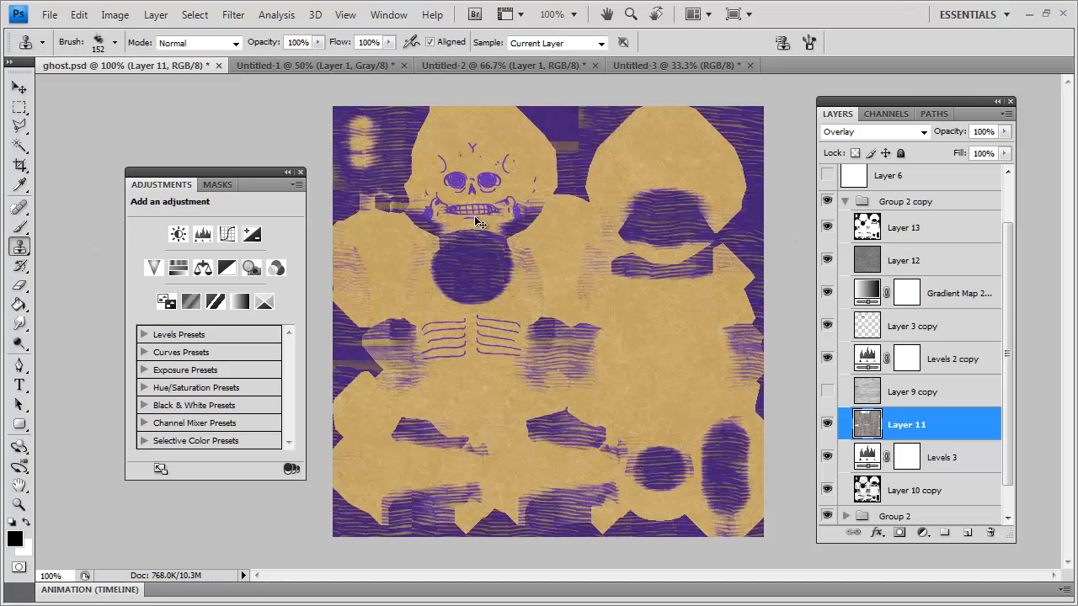
pyautogui.moveTo(479, 224)
pyautogui.mouseDown()
pyautogui.moveTo(503, 233)
pyautogui.moveTo(511, 222)
pyautogui.moveTo(488, 207)
pyautogui.mouseUp()
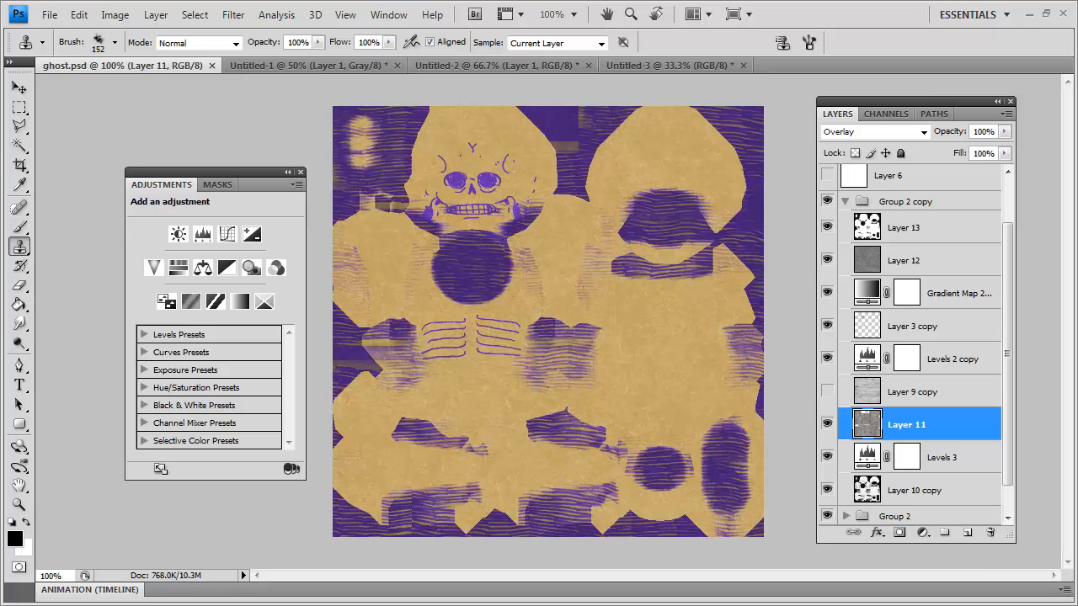
# Switch to 3ds Max, refresh the texture, and orbit around the skeleton to inspect the softened shading strokes
pyautogui.hotkey('alt', 'Tab')
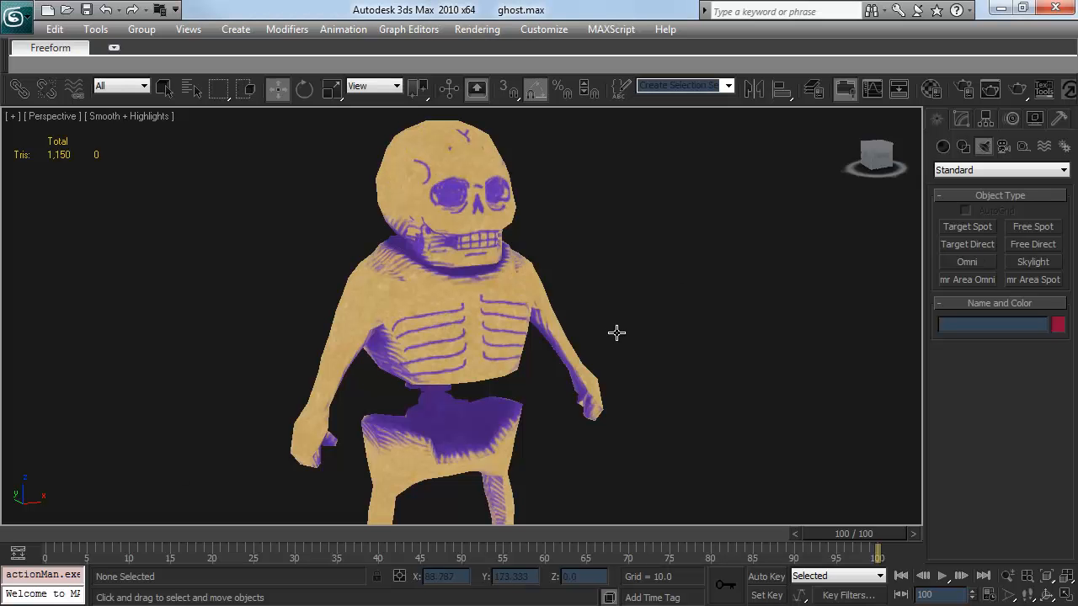
pyautogui.moveTo(451, 444); pyautogui.dragTo(478, 418)
pyautogui.press('m')
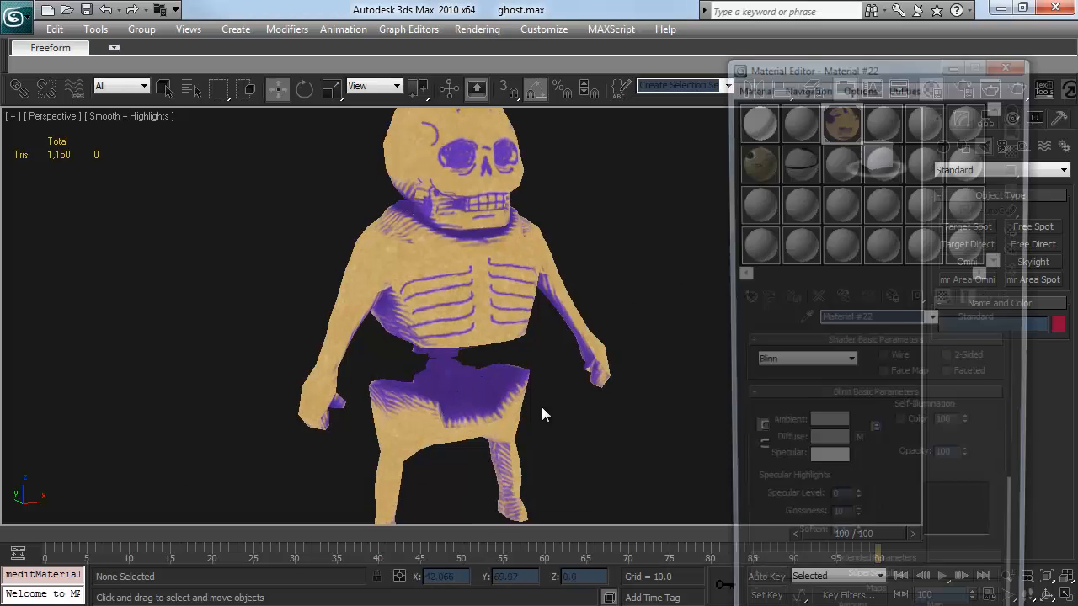
pyautogui.press('m')
pyautogui.scroll(-3, 552, 282)
pyautogui.moveTo(553, 282); pyautogui.dragTo(258, 322)
pyautogui.scroll(2, 705, 328)
pyautogui.moveTo(704, 328); pyautogui.dragTo(410, 329)
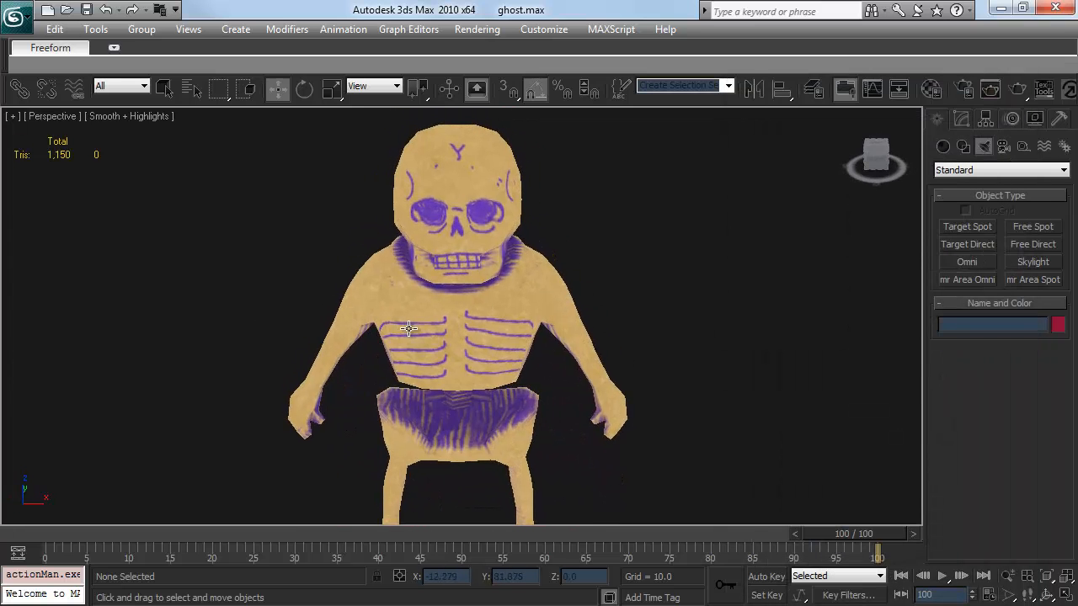
# Examine the strokes around the skeleton's jaw, neck, ribs and pelvis from the front and side
pyautogui.scroll(2, 587, 306)
pyautogui.scroll(-2, 587, 306)
pyautogui.moveTo(587, 305)
pyautogui.mouseDown()
pyautogui.moveTo(540, 301)
pyautogui.moveTo(580, 305)
pyautogui.mouseUp()
pyautogui.scroll(-2, 480, 294)
pyautogui.scroll(2, 547, 284)
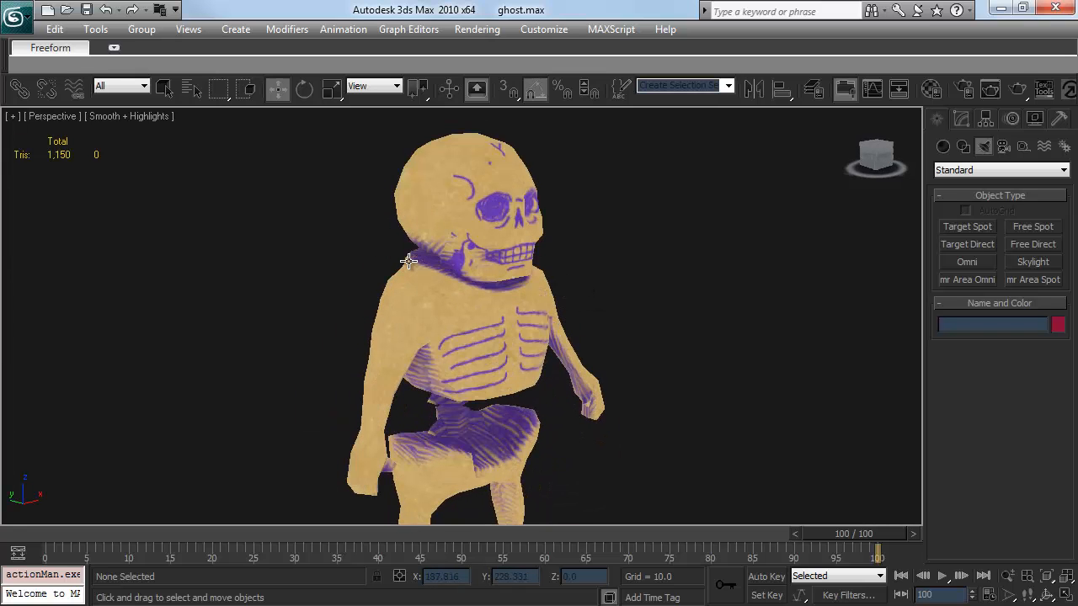
pyautogui.moveTo(428, 248); pyautogui.dragTo(429, 237)
pyautogui.click(430, 235)
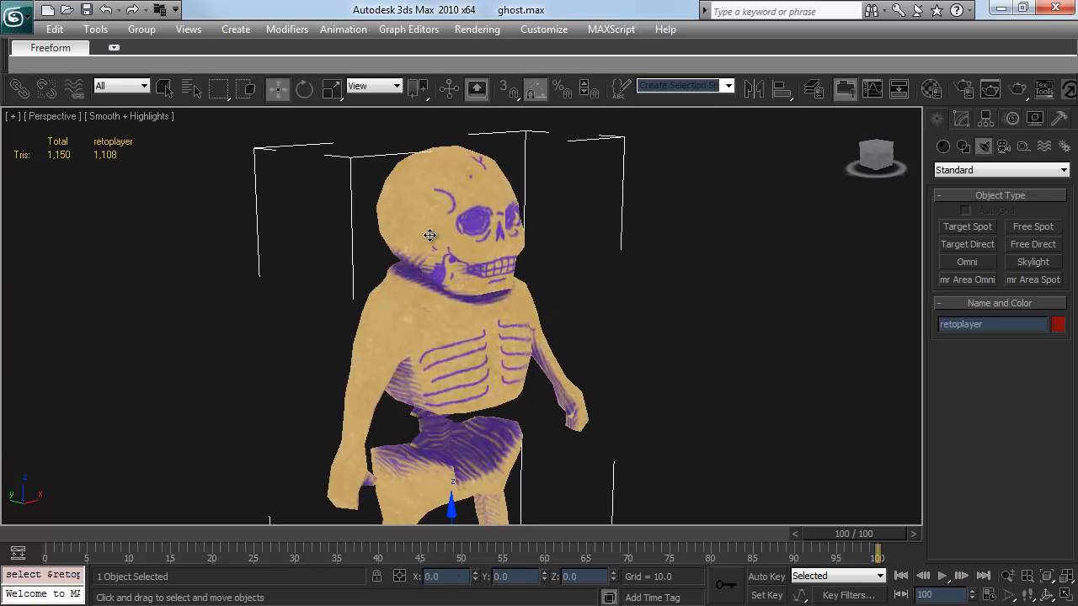
pyautogui.click(671, 243)
# Switch back to Photoshop and set the Levels 2 copy adjustment to midtone 0.07 and white input 238
pyautogui.hotkey('alt', 'Tab')
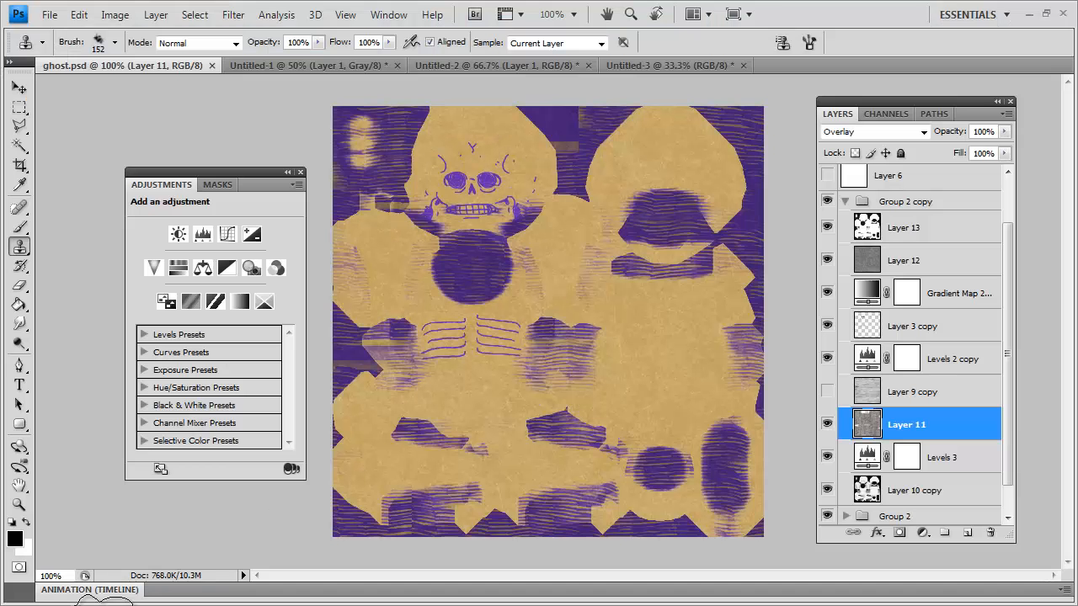
pyautogui.scroll(2, 865, 212)
pyautogui.click(846, 259)
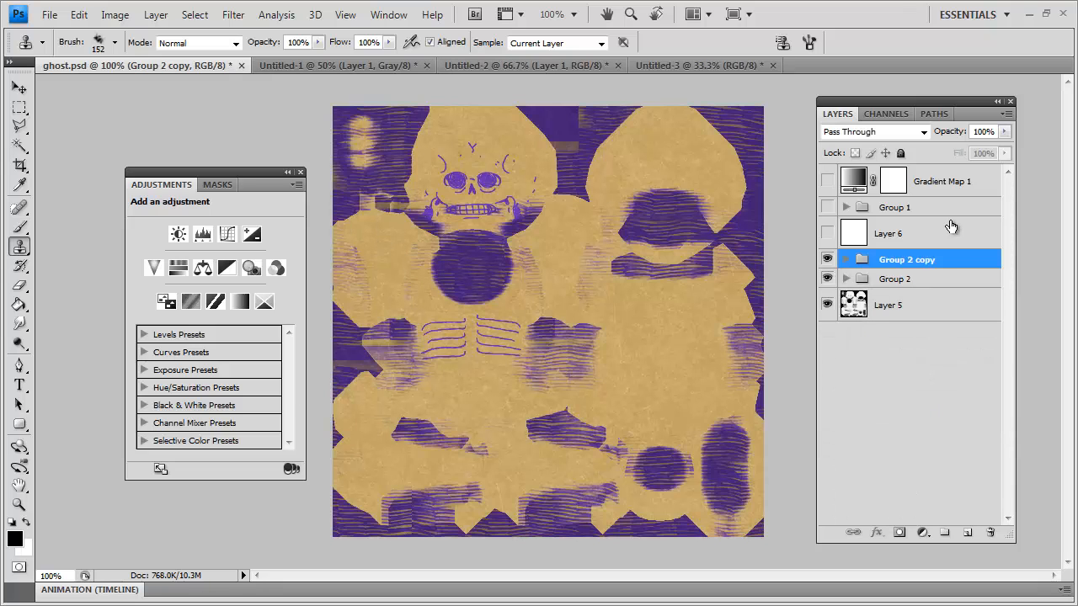
pyautogui.click(845, 260)
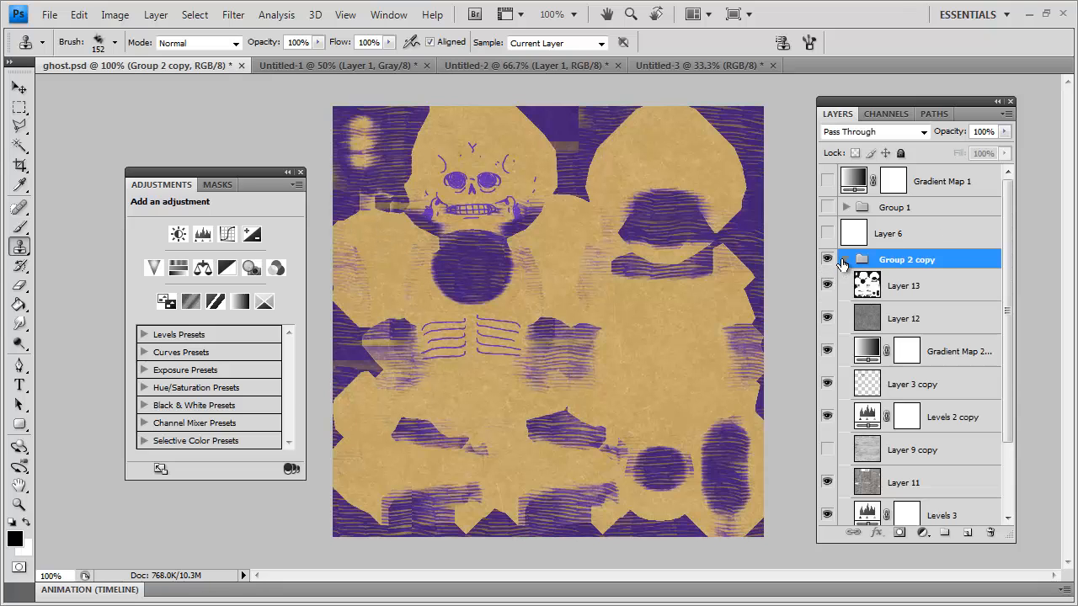
pyautogui.click(873, 412)
pyautogui.moveTo(271, 322)
pyautogui.mouseDown()
pyautogui.moveTo(261, 324)
pyautogui.moveTo(282, 325)
pyautogui.mouseUp()
pyautogui.moveTo(287, 324); pyautogui.dragTo(282, 324)
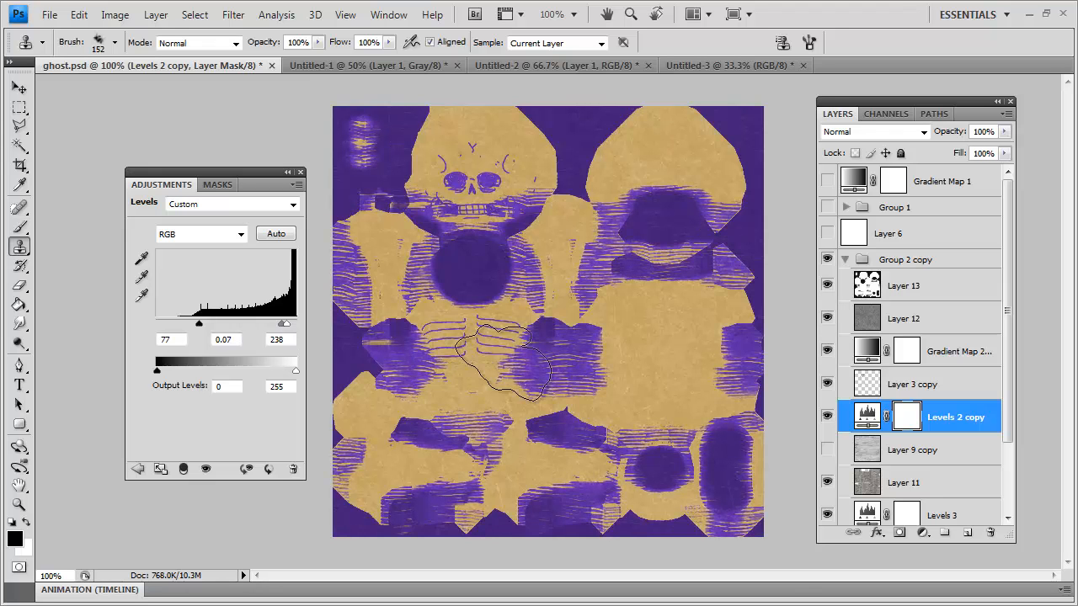
# Soften the stroke edges by setting the Levels 2 copy midtone to 0.33 and white input to 255, checking the whole texture
pyautogui.hotkey('ctrl', '+')
pyautogui.hotkey('ctrl', '+')
pyautogui.hotkey('ctrl', '+')
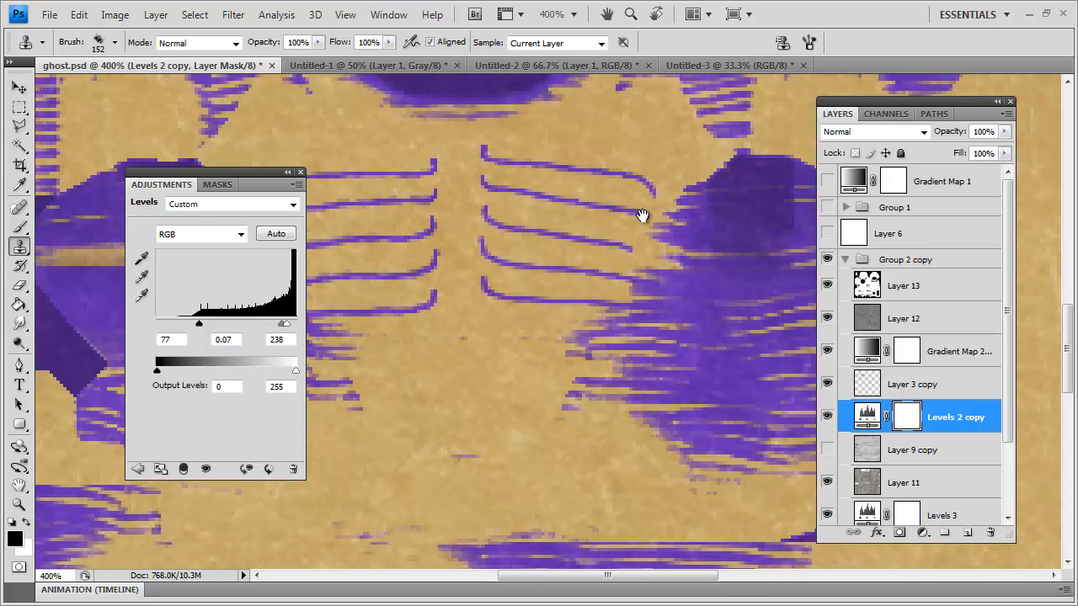
pyautogui.moveTo(642, 217); pyautogui.dragTo(660, 206)
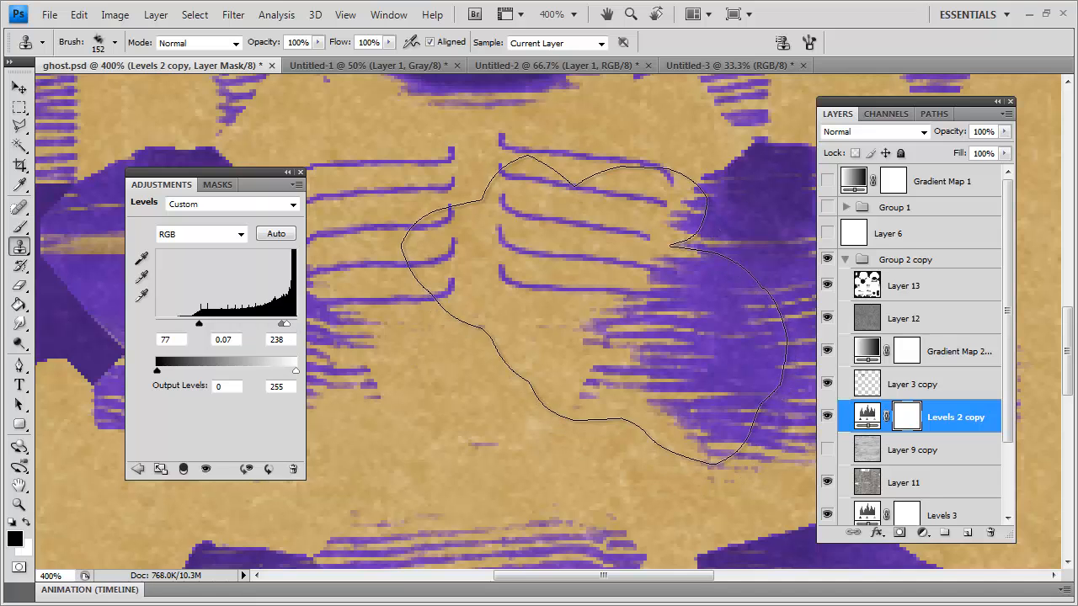
pyautogui.click(19, 110)
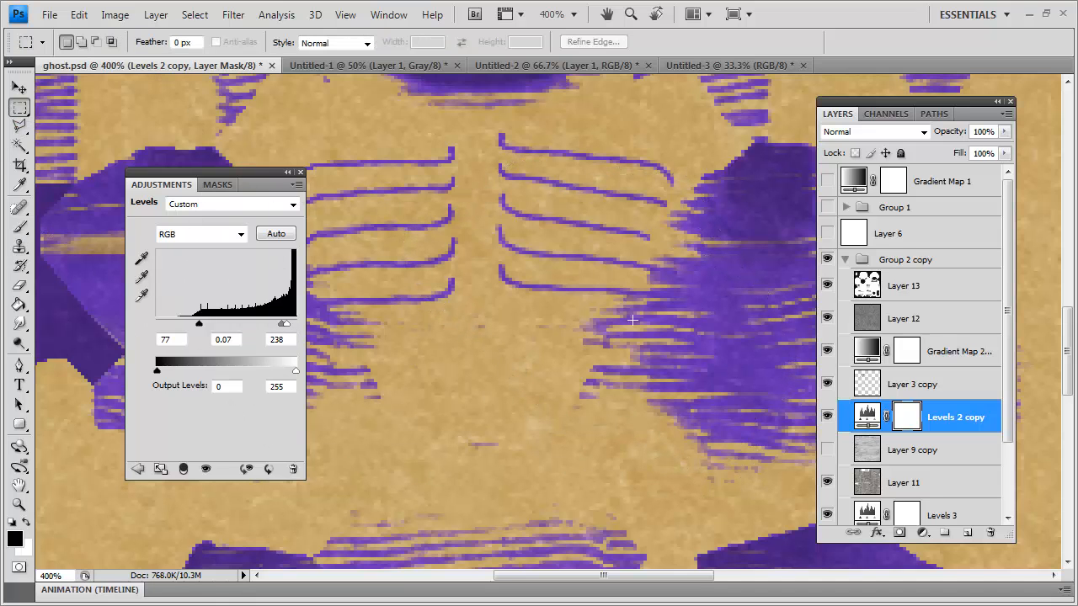
pyautogui.moveTo(285, 323)
pyautogui.mouseDown()
pyautogui.moveTo(316, 324)
pyautogui.moveTo(276, 324)
pyautogui.mouseUp()
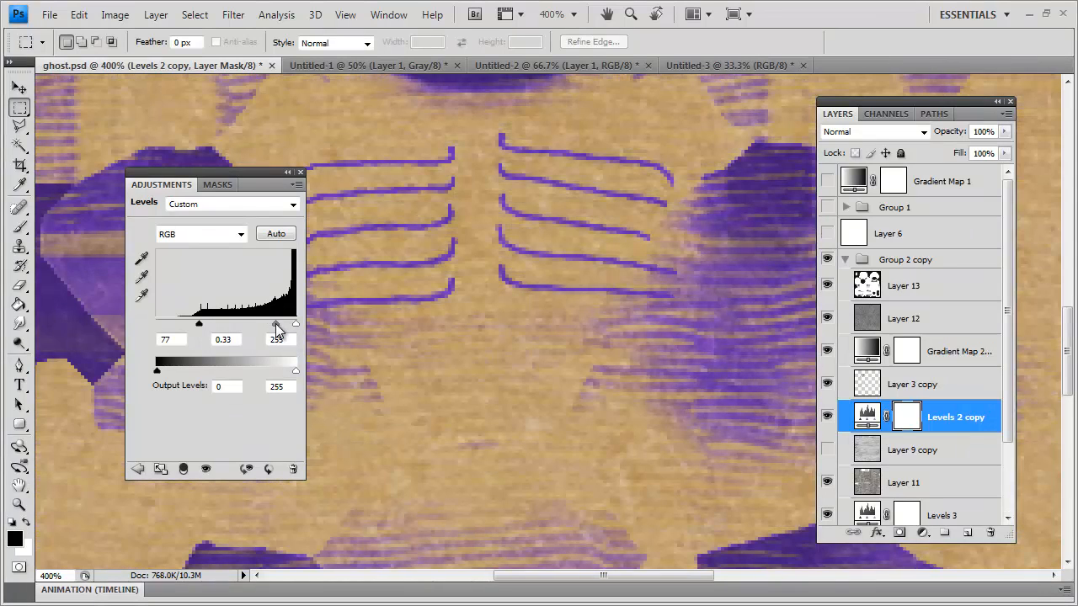
pyautogui.hotkey('ctrl', '-')
pyautogui.hotkey('ctrl', '-')
pyautogui.hotkey('ctrl', '-')
pyautogui.hotkey('ctrl', '-')
pyautogui.hotkey('ctrl', '+')
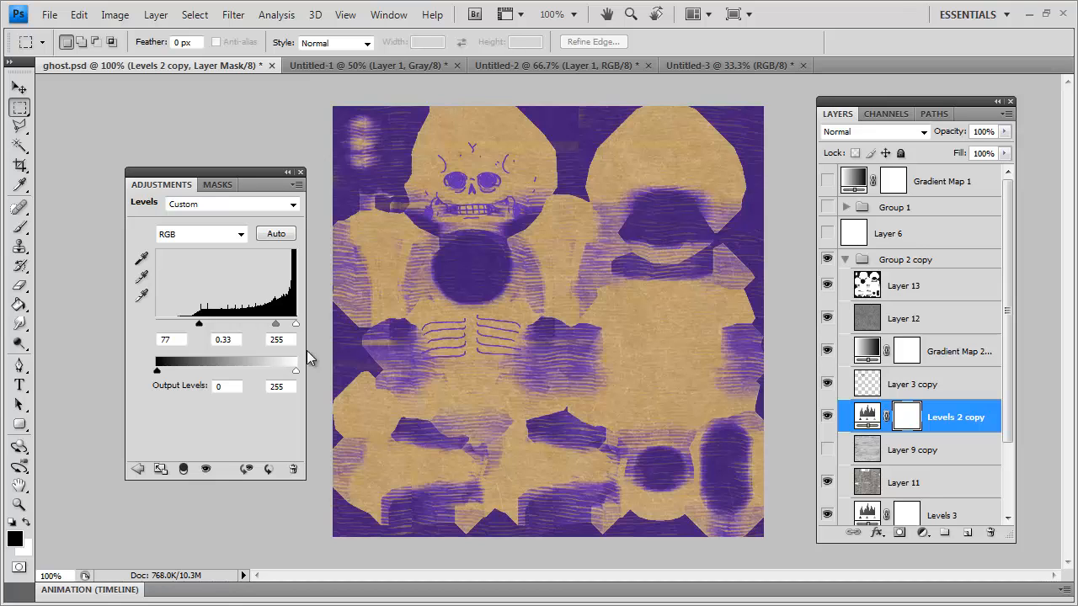
pyautogui.hotkey('ctrl', '-')
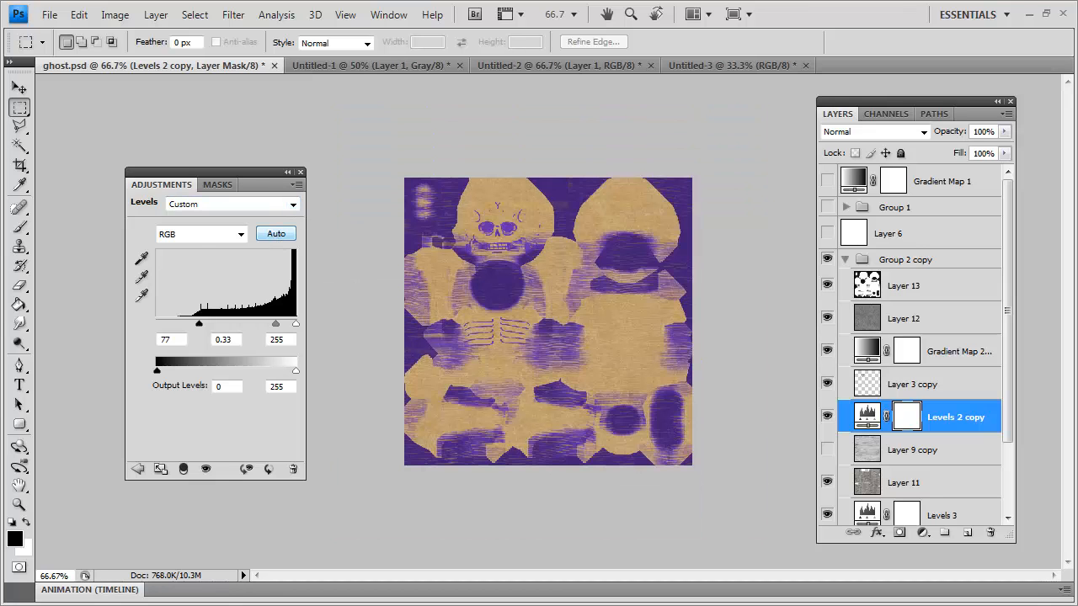